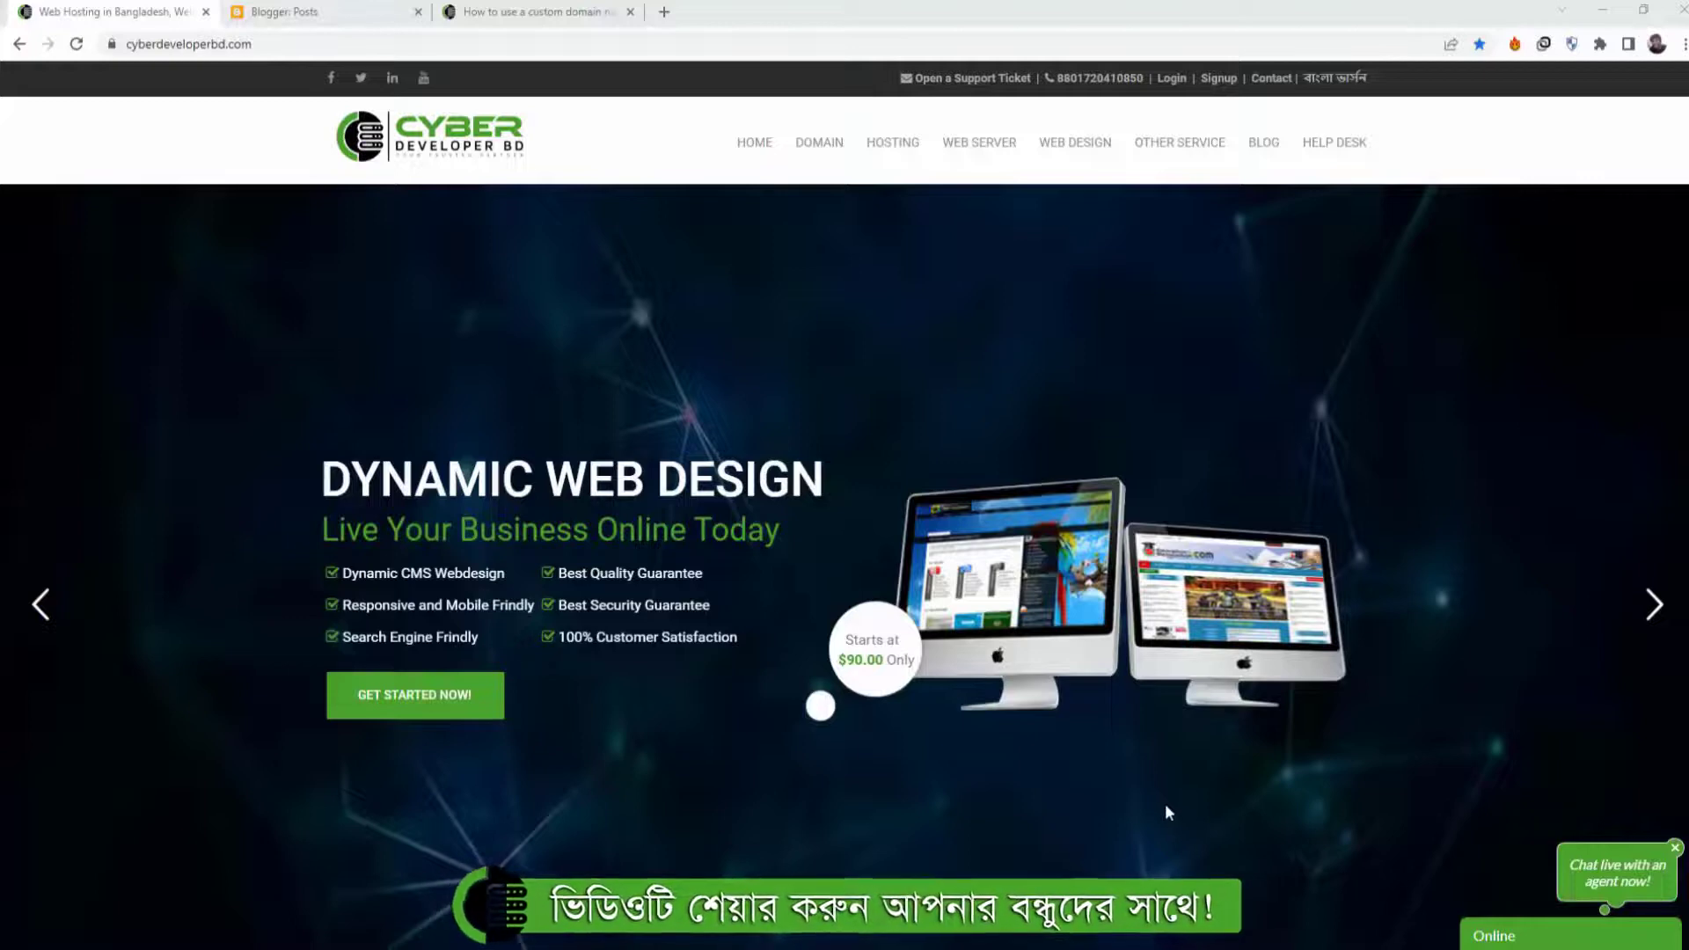
# Read through the support article on using a custom domain with Blogger, including its nameserver and DNS setup instructions.
pyautogui.click(491, 10)
pyautogui.scroll(4, 577, 492)
pyautogui.scroll(-2, 574, 431)
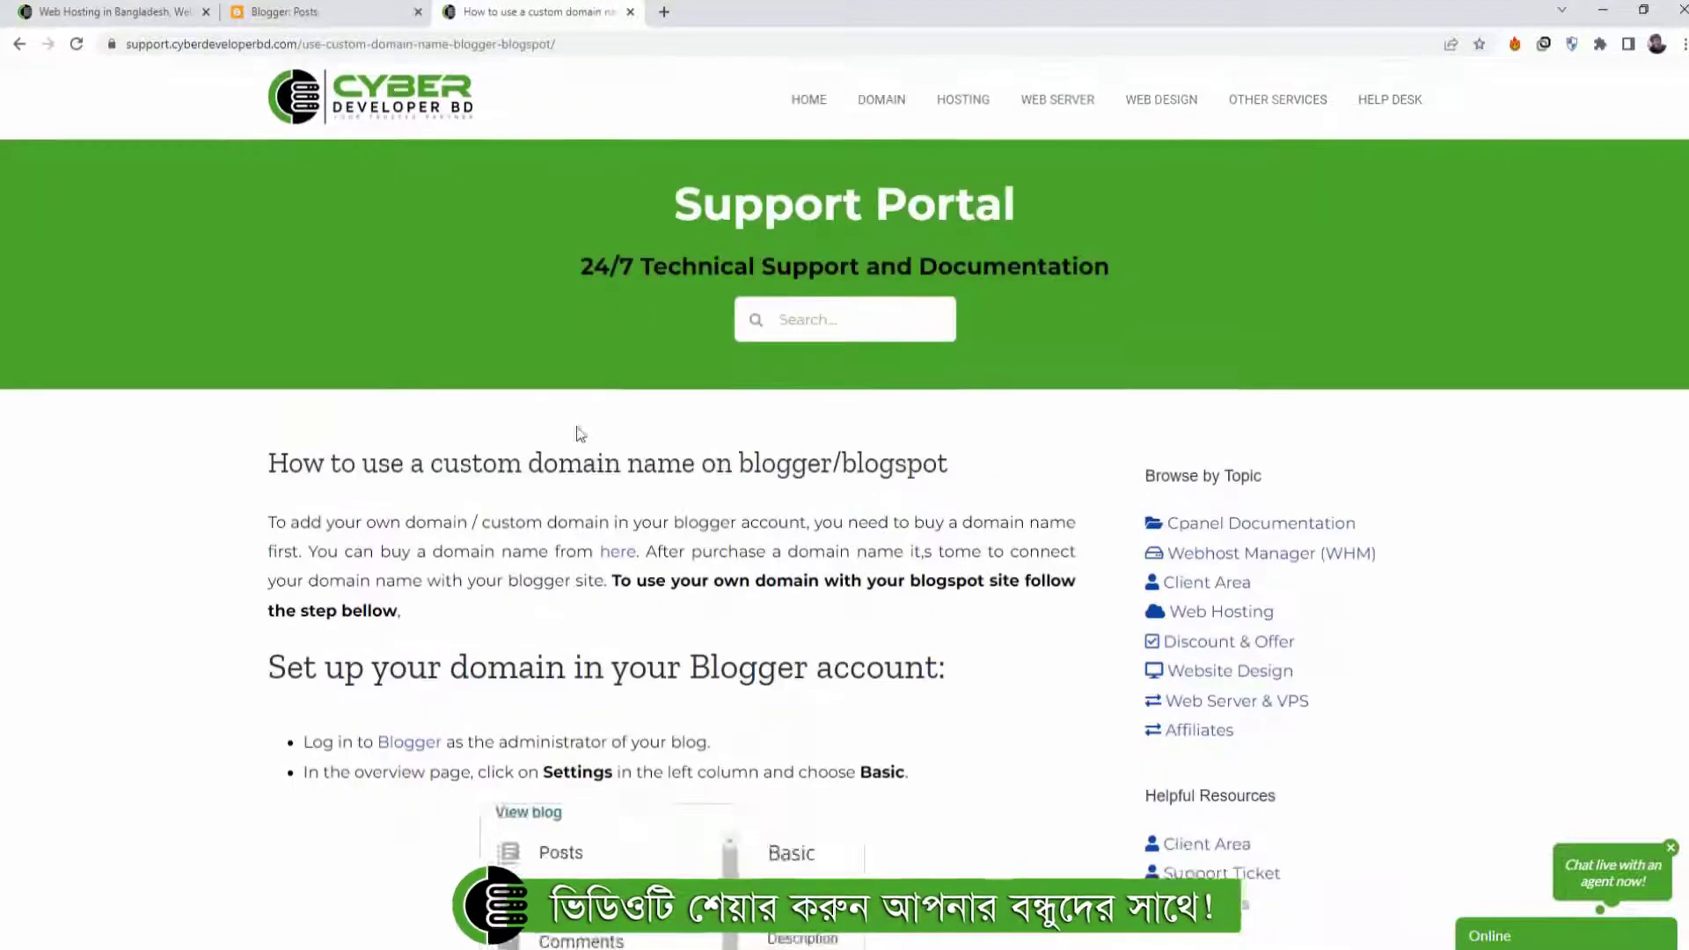
pyautogui.scroll(-1, 479, 522)
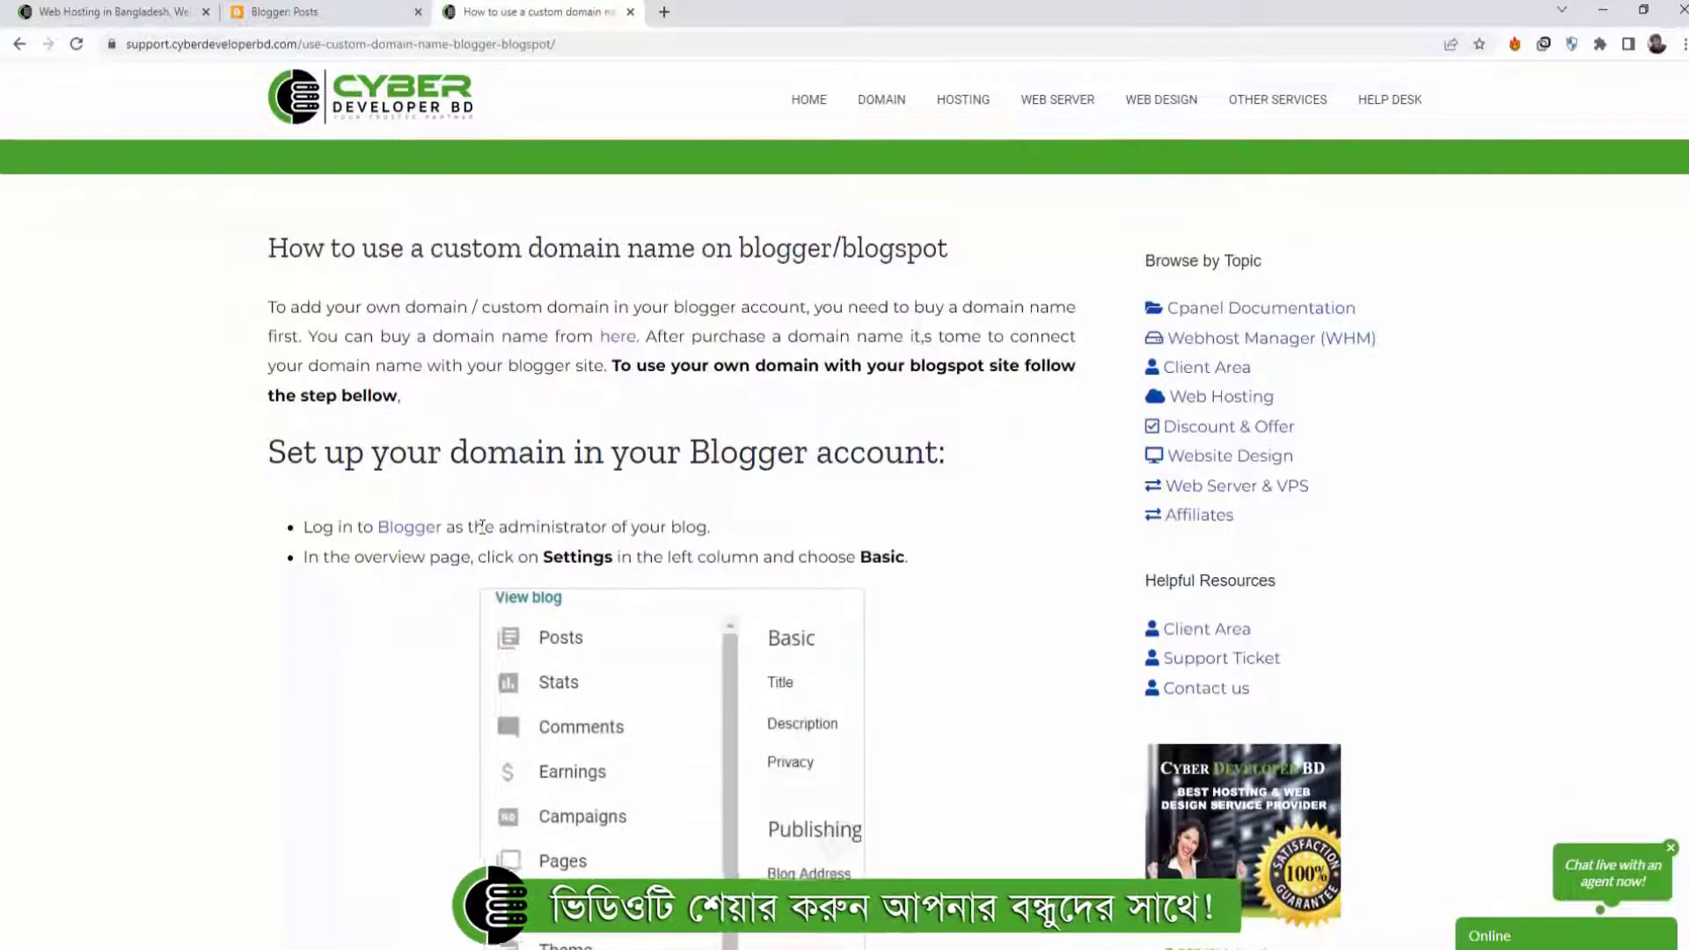
pyautogui.scroll(-2, 641, 552)
pyautogui.scroll(-5, 640, 546)
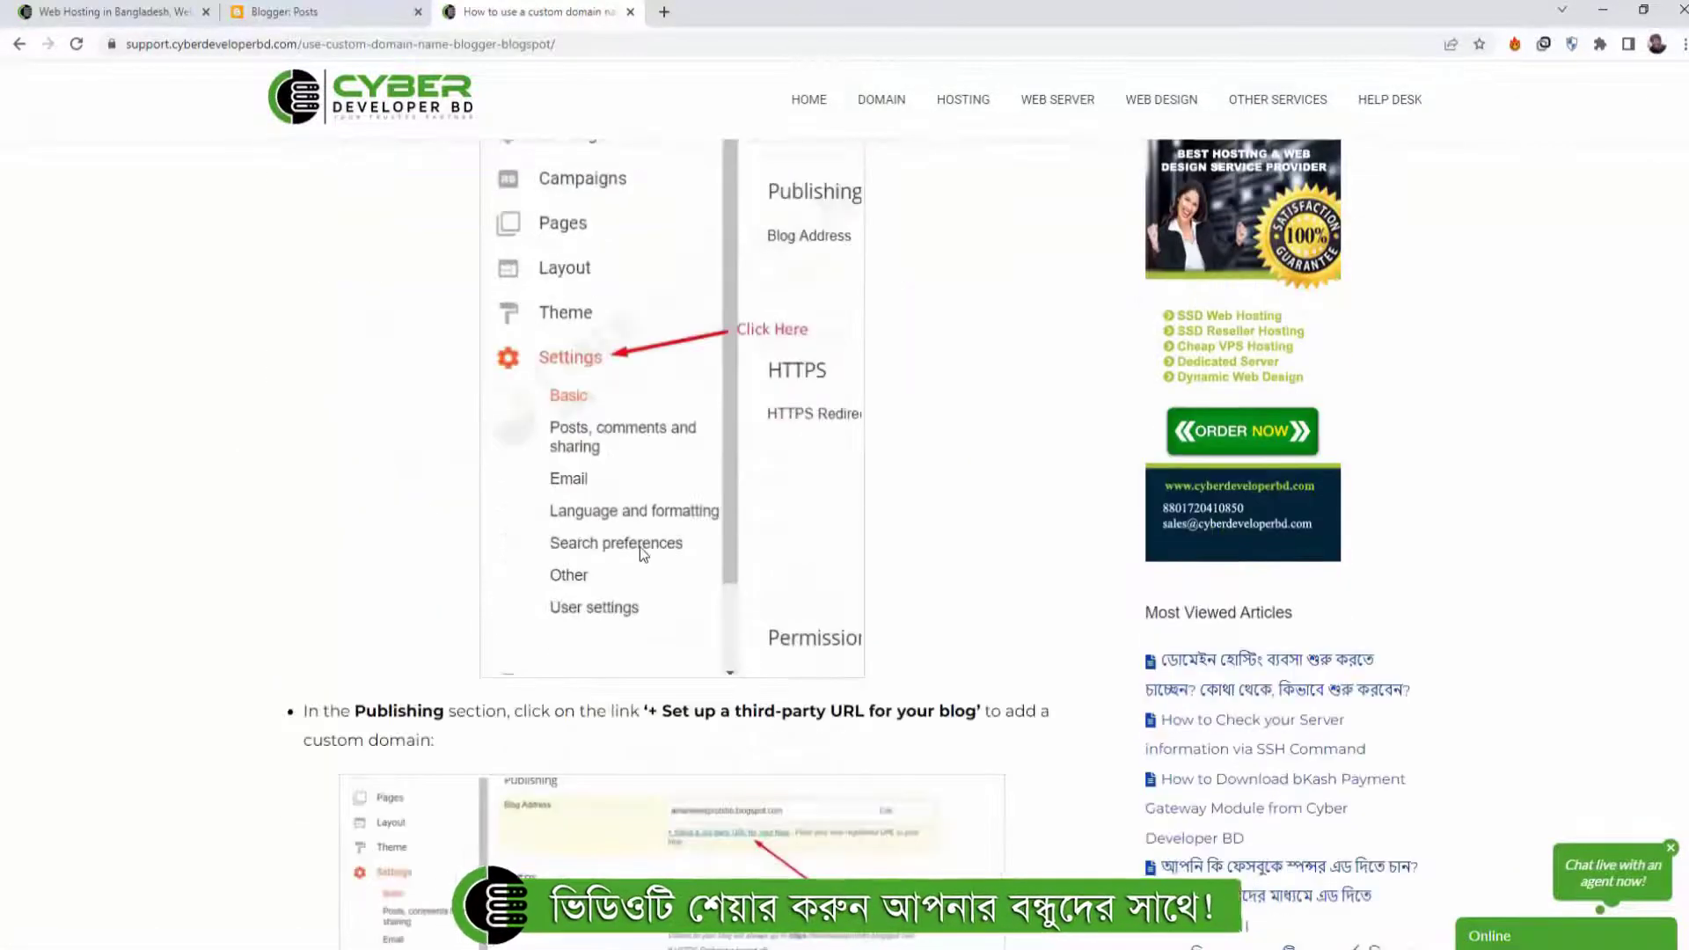
pyautogui.scroll(1, 716, 509)
pyautogui.scroll(-2, 632, 524)
pyautogui.scroll(-7, 630, 523)
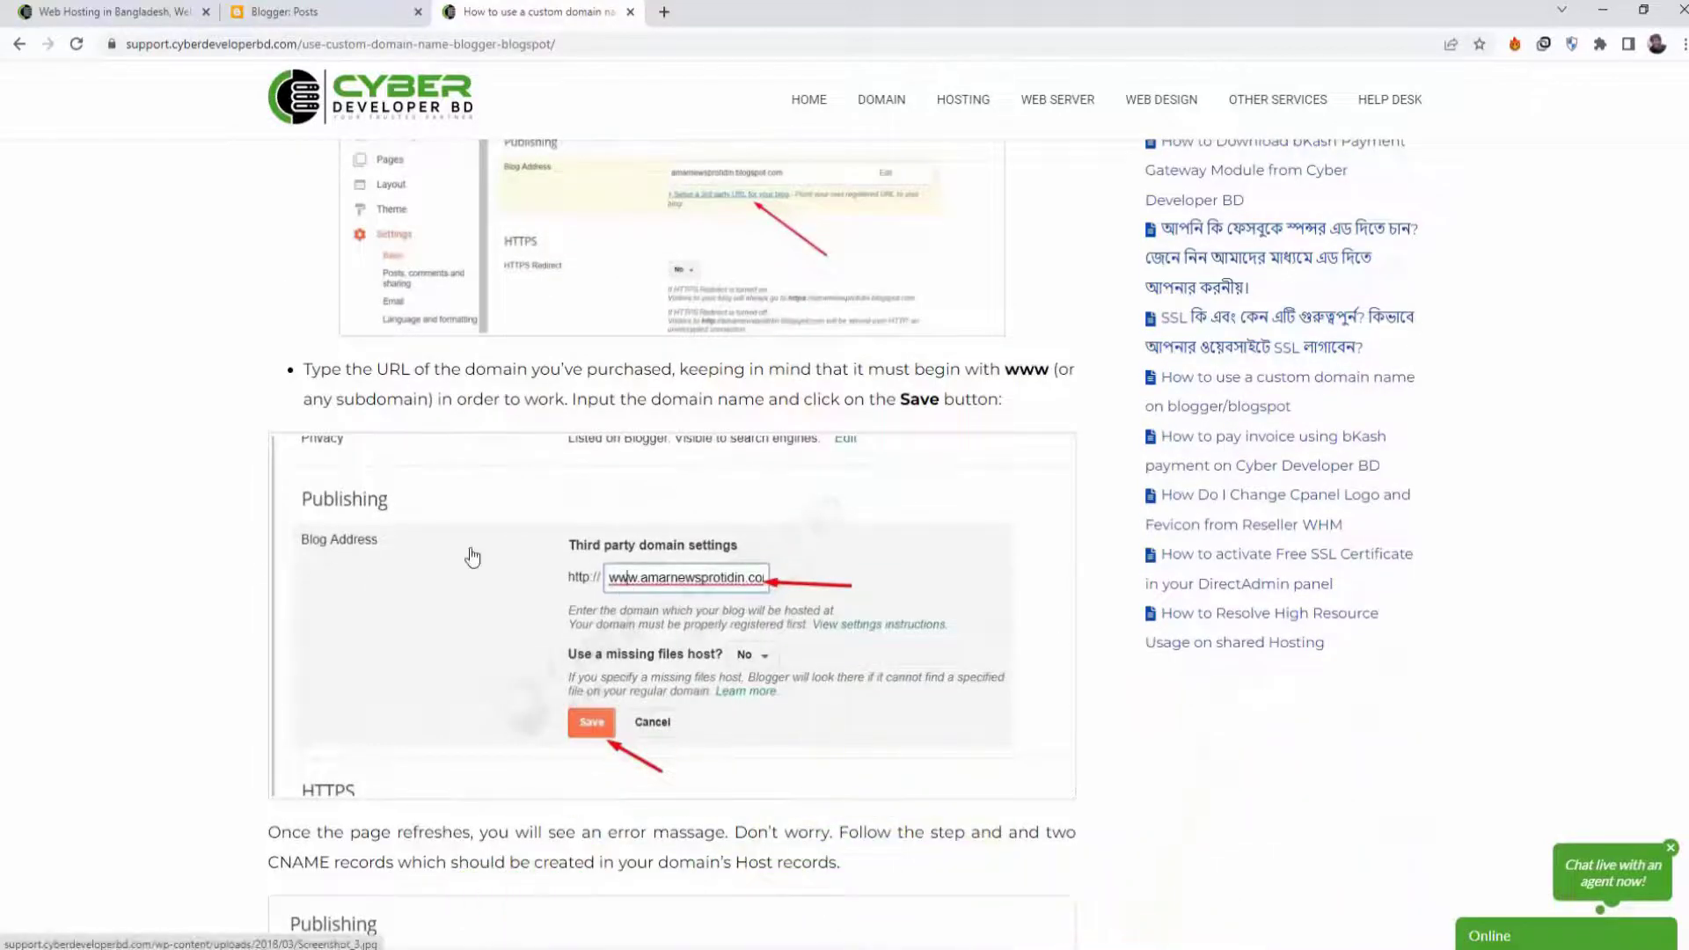
pyautogui.scroll(1, 554, 335)
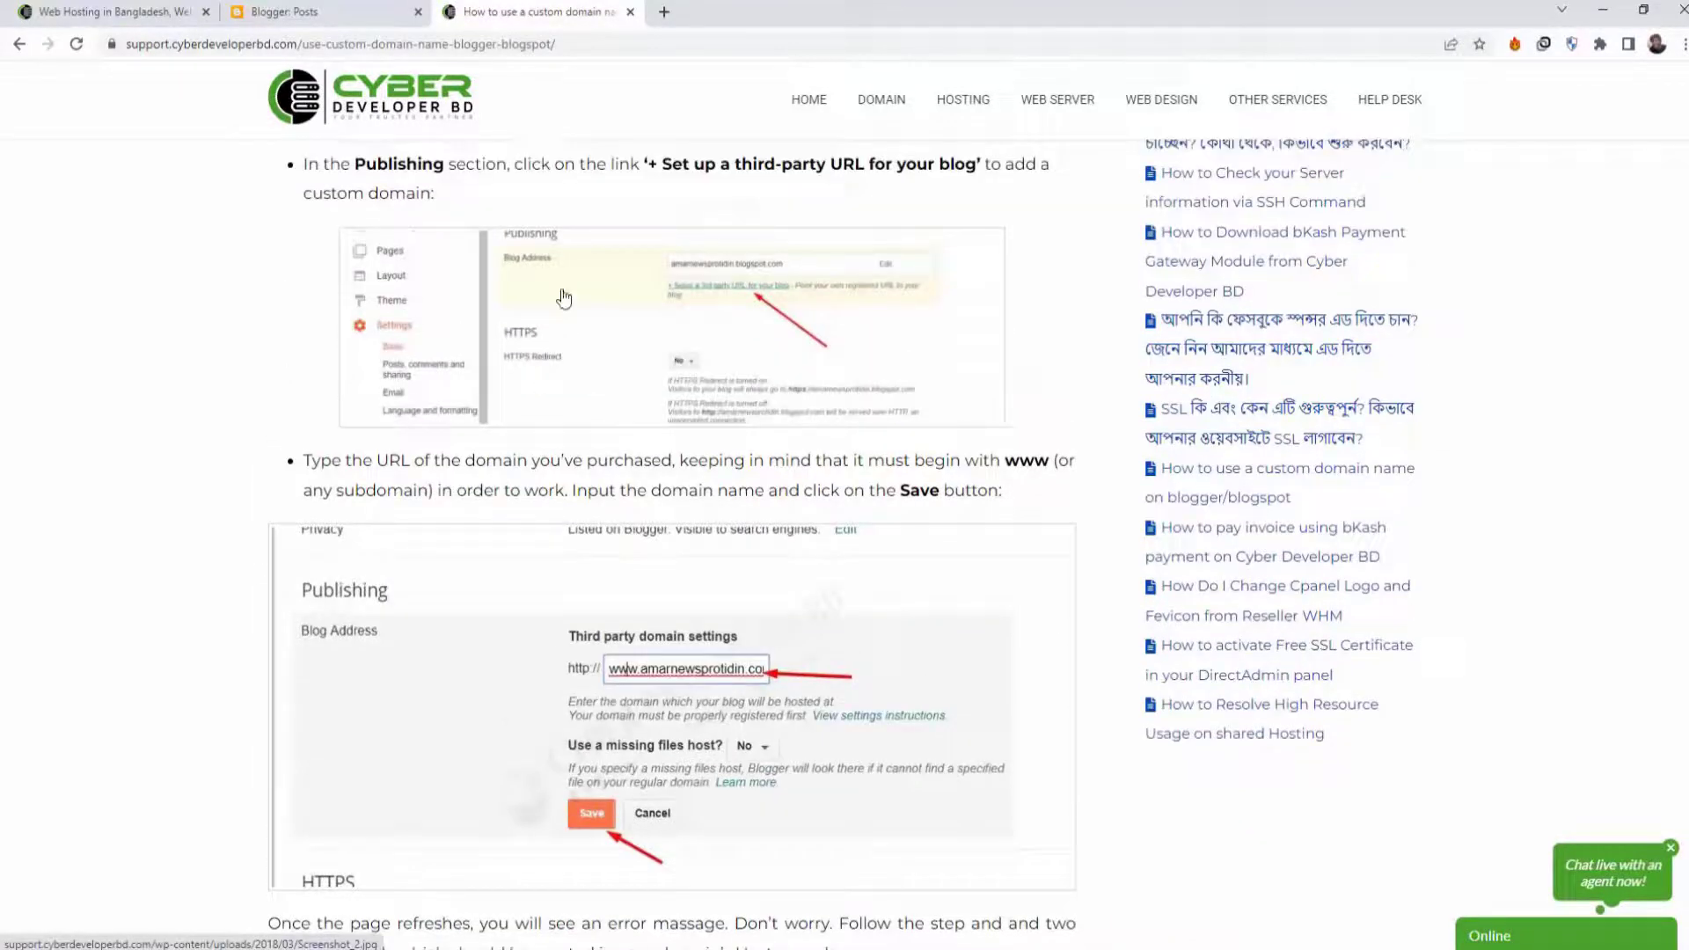
pyautogui.scroll(-10, 751, 581)
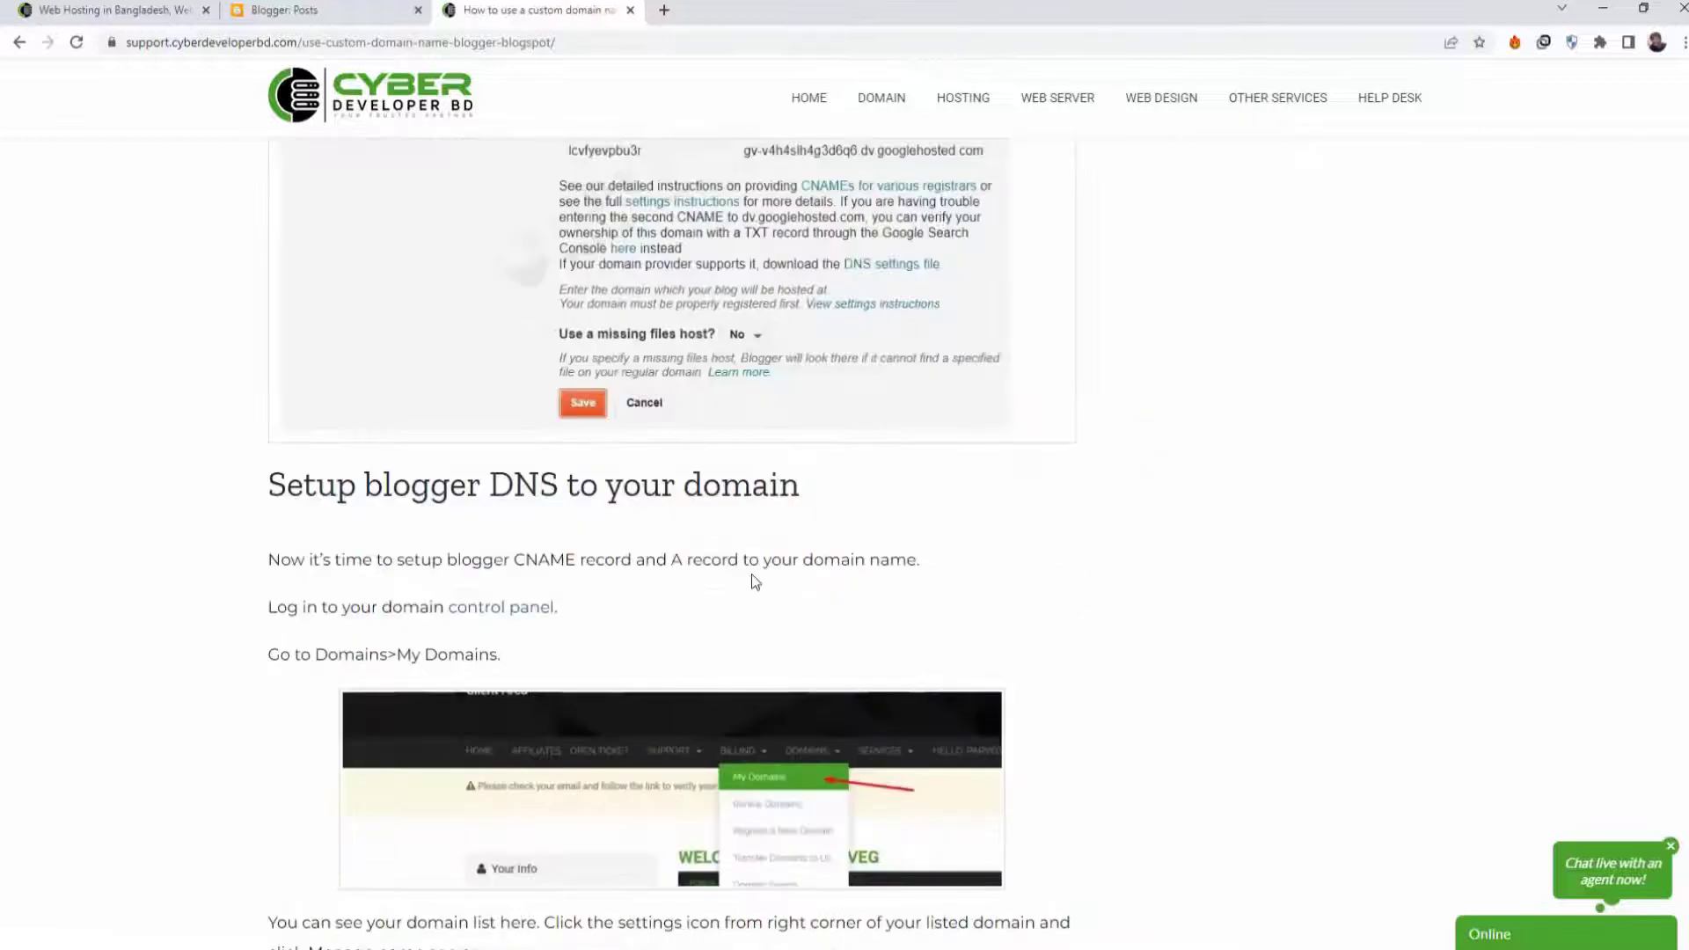
pyautogui.scroll(-6, 708, 556)
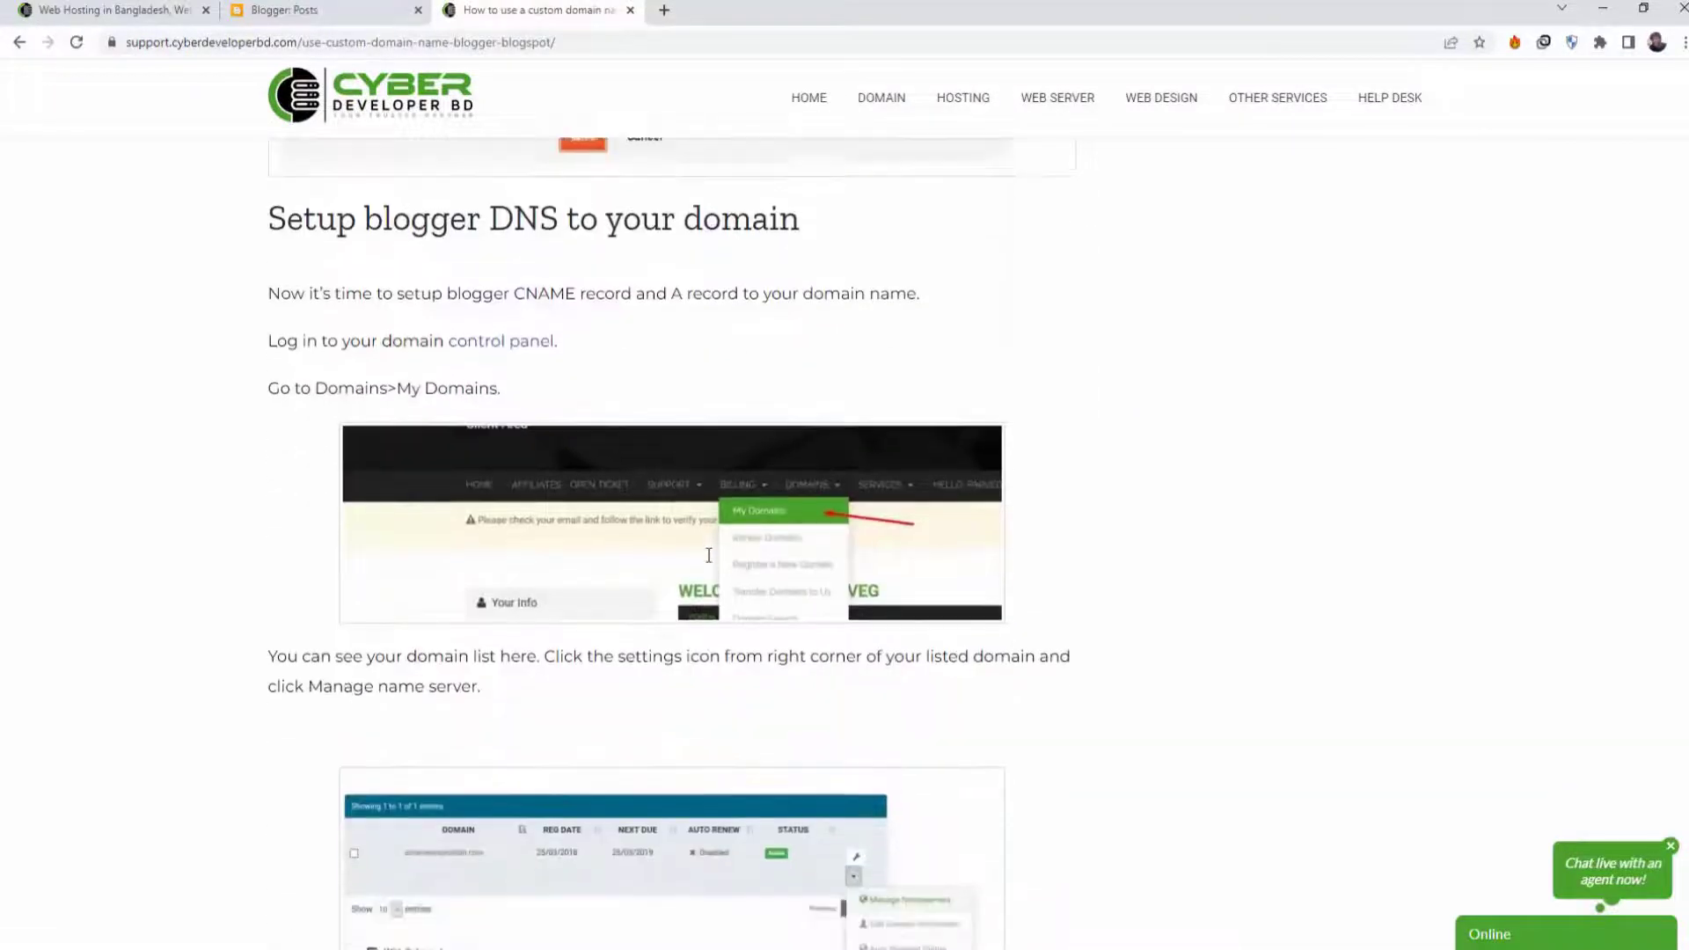
pyautogui.scroll(-3, 534, 622)
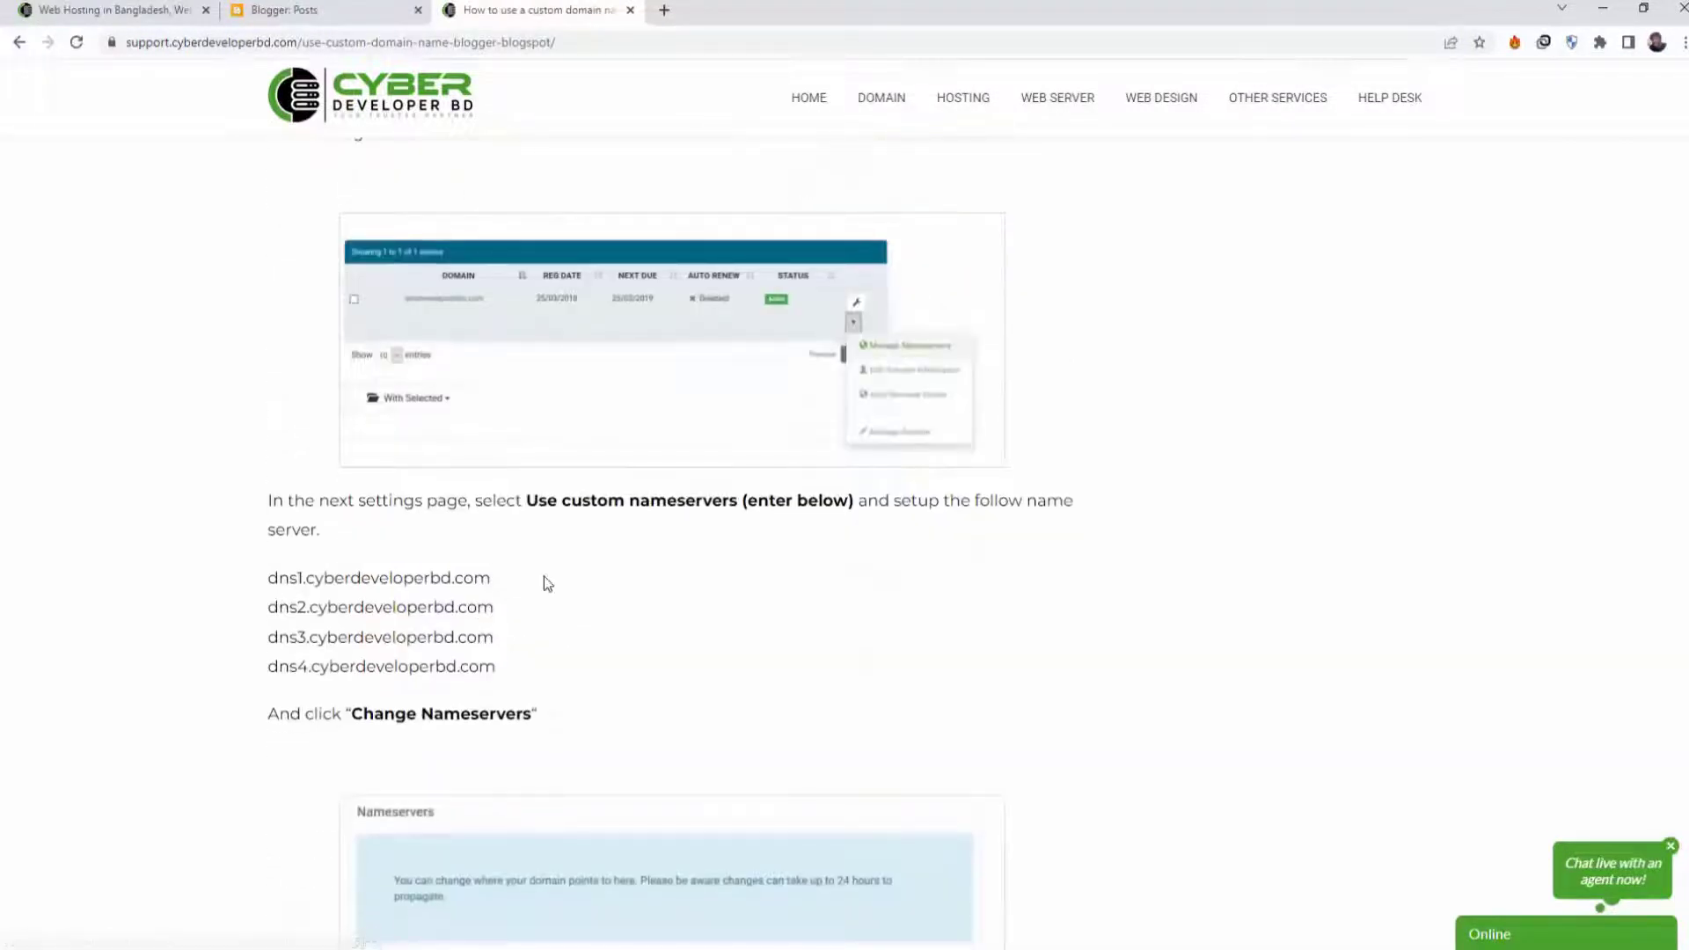
pyautogui.scroll(2, 519, 563)
pyautogui.scroll(-1, 580, 691)
pyautogui.scroll(-6, 580, 690)
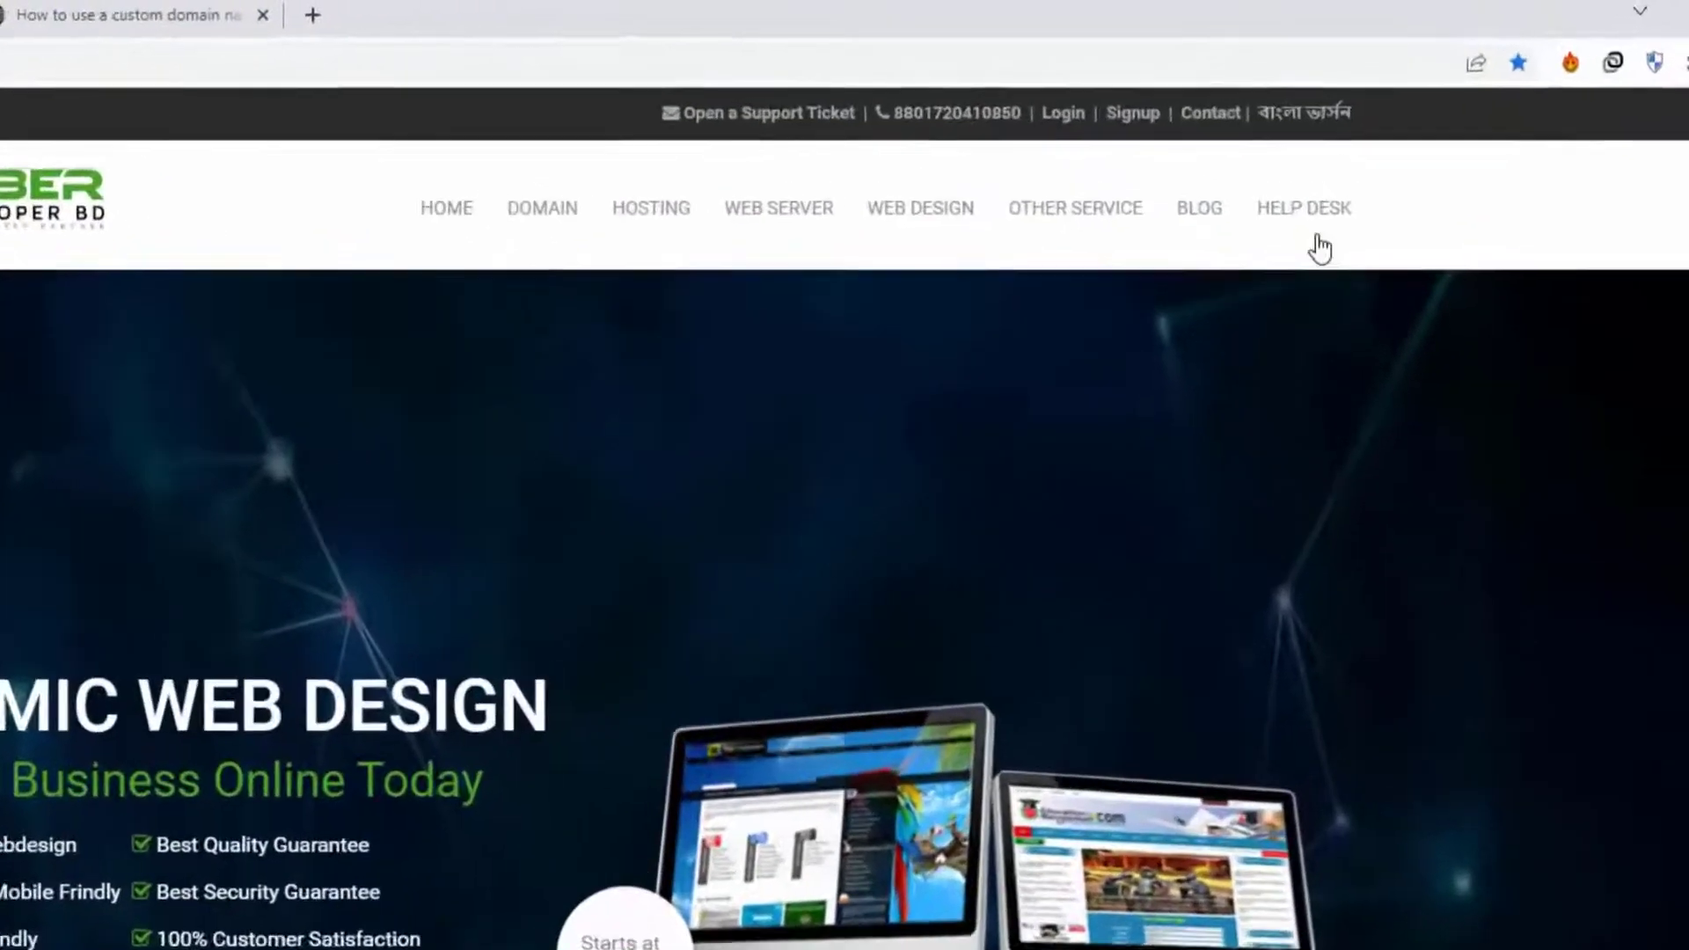
# Sign in to the Cyber Developer BD client area with the account e-mail and password, completing the reCAPTCHA check.
pyautogui.click(1042, 123)
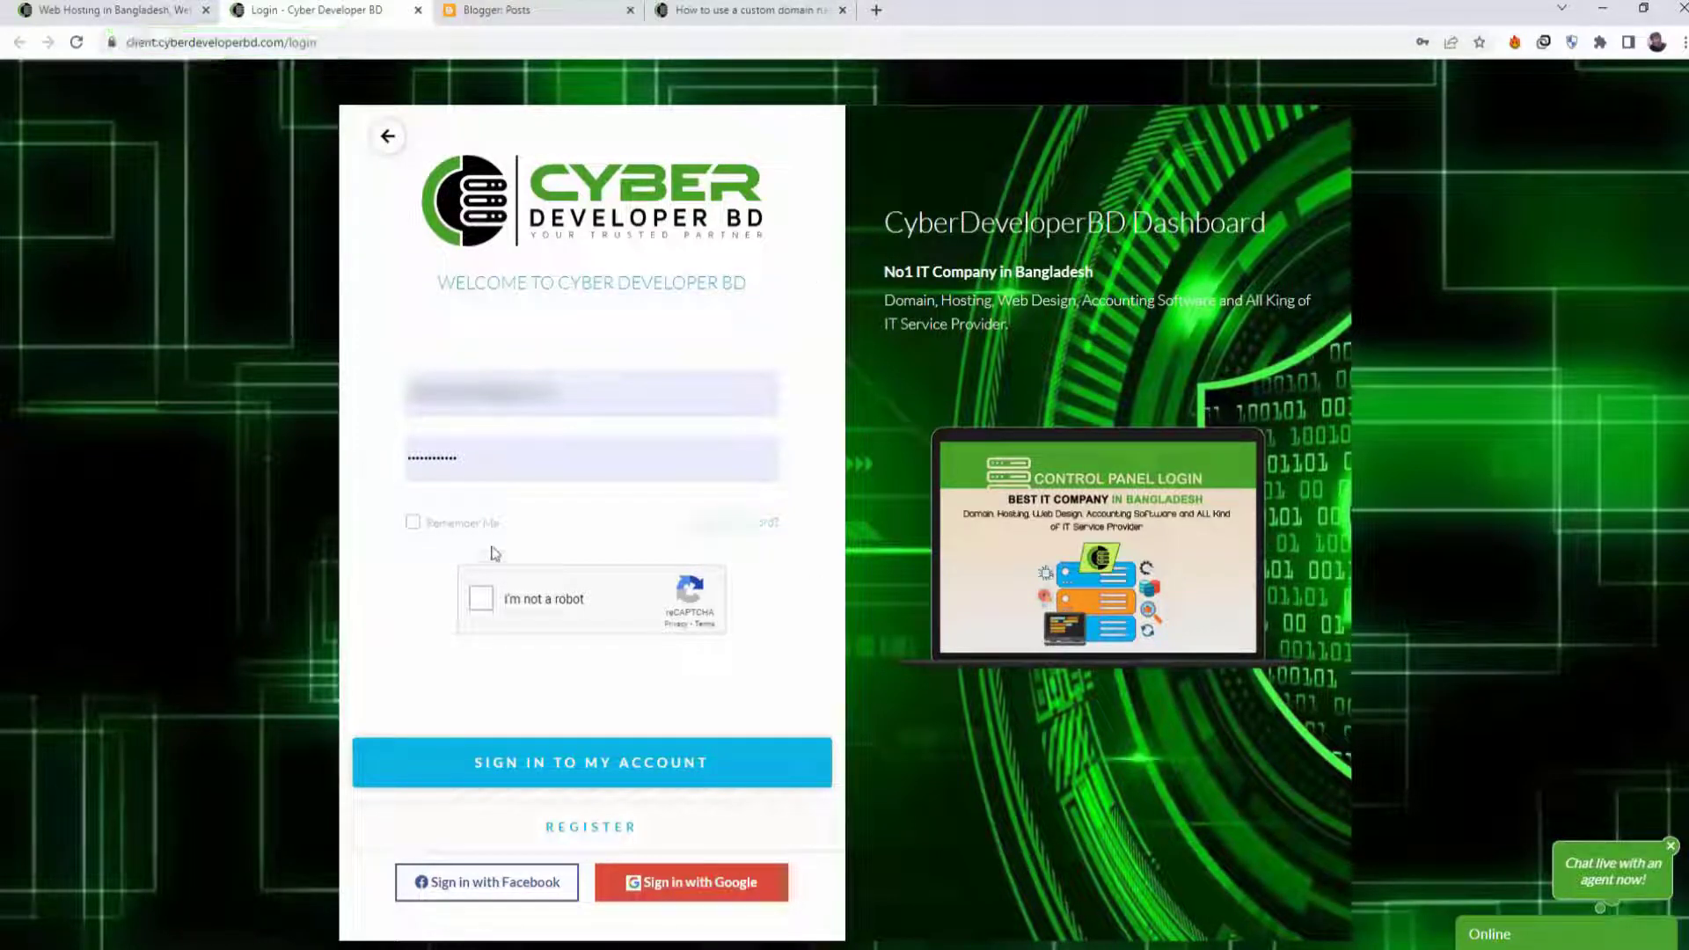
pyautogui.click(462, 458)
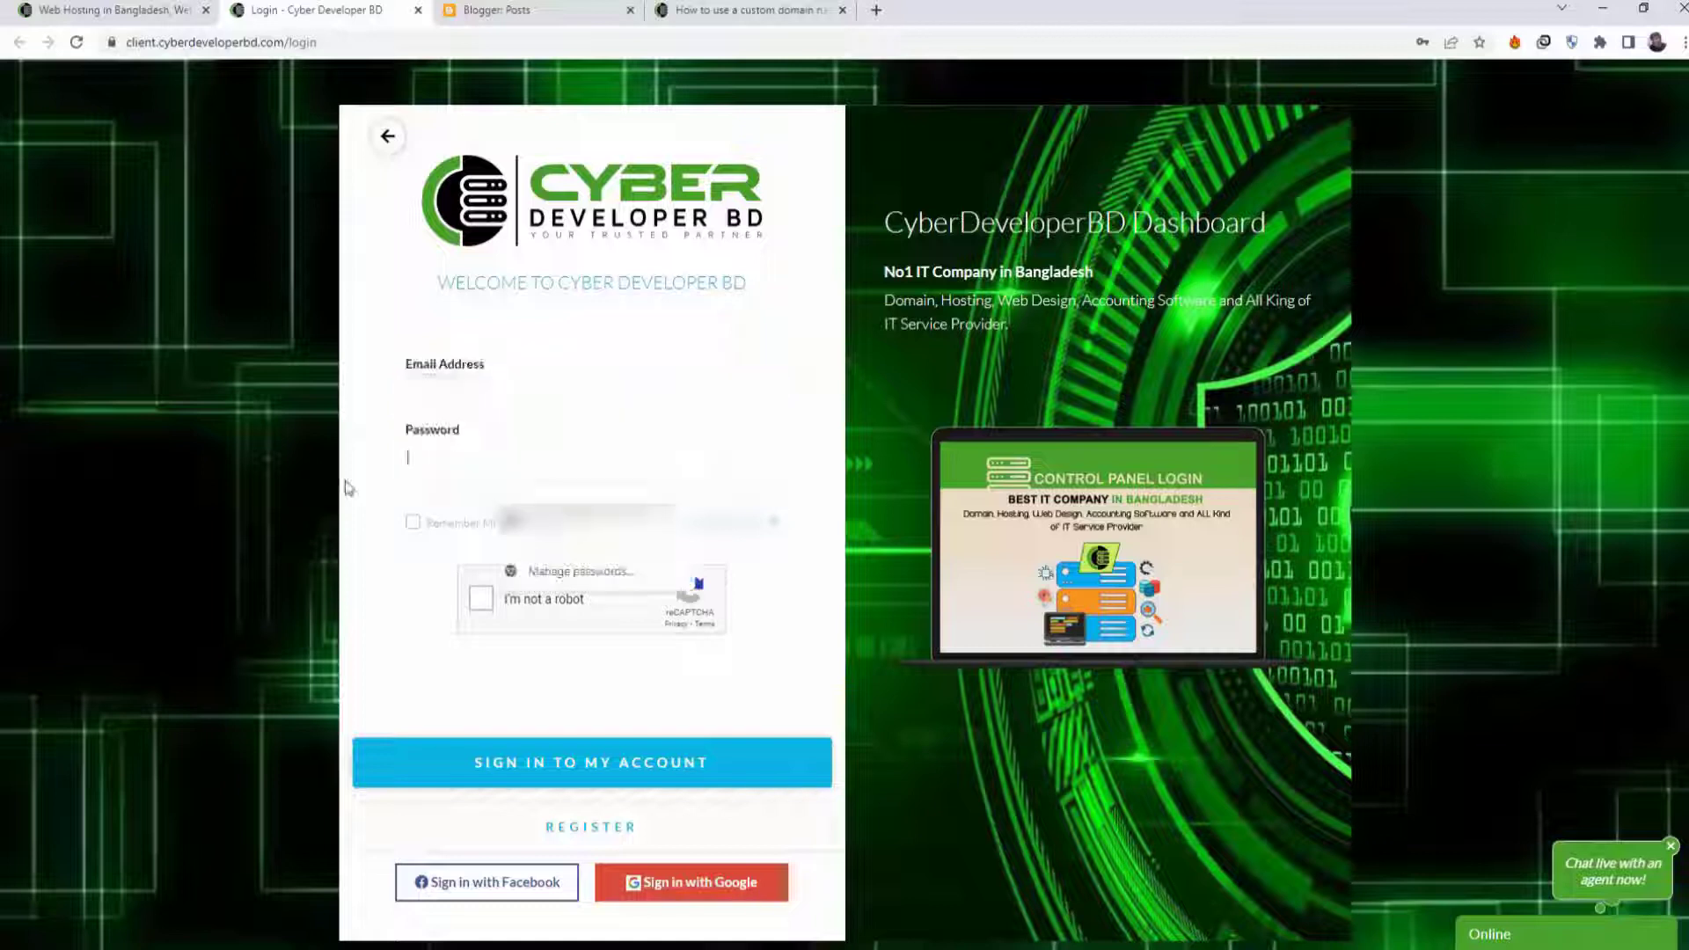
pyautogui.click(364, 408)
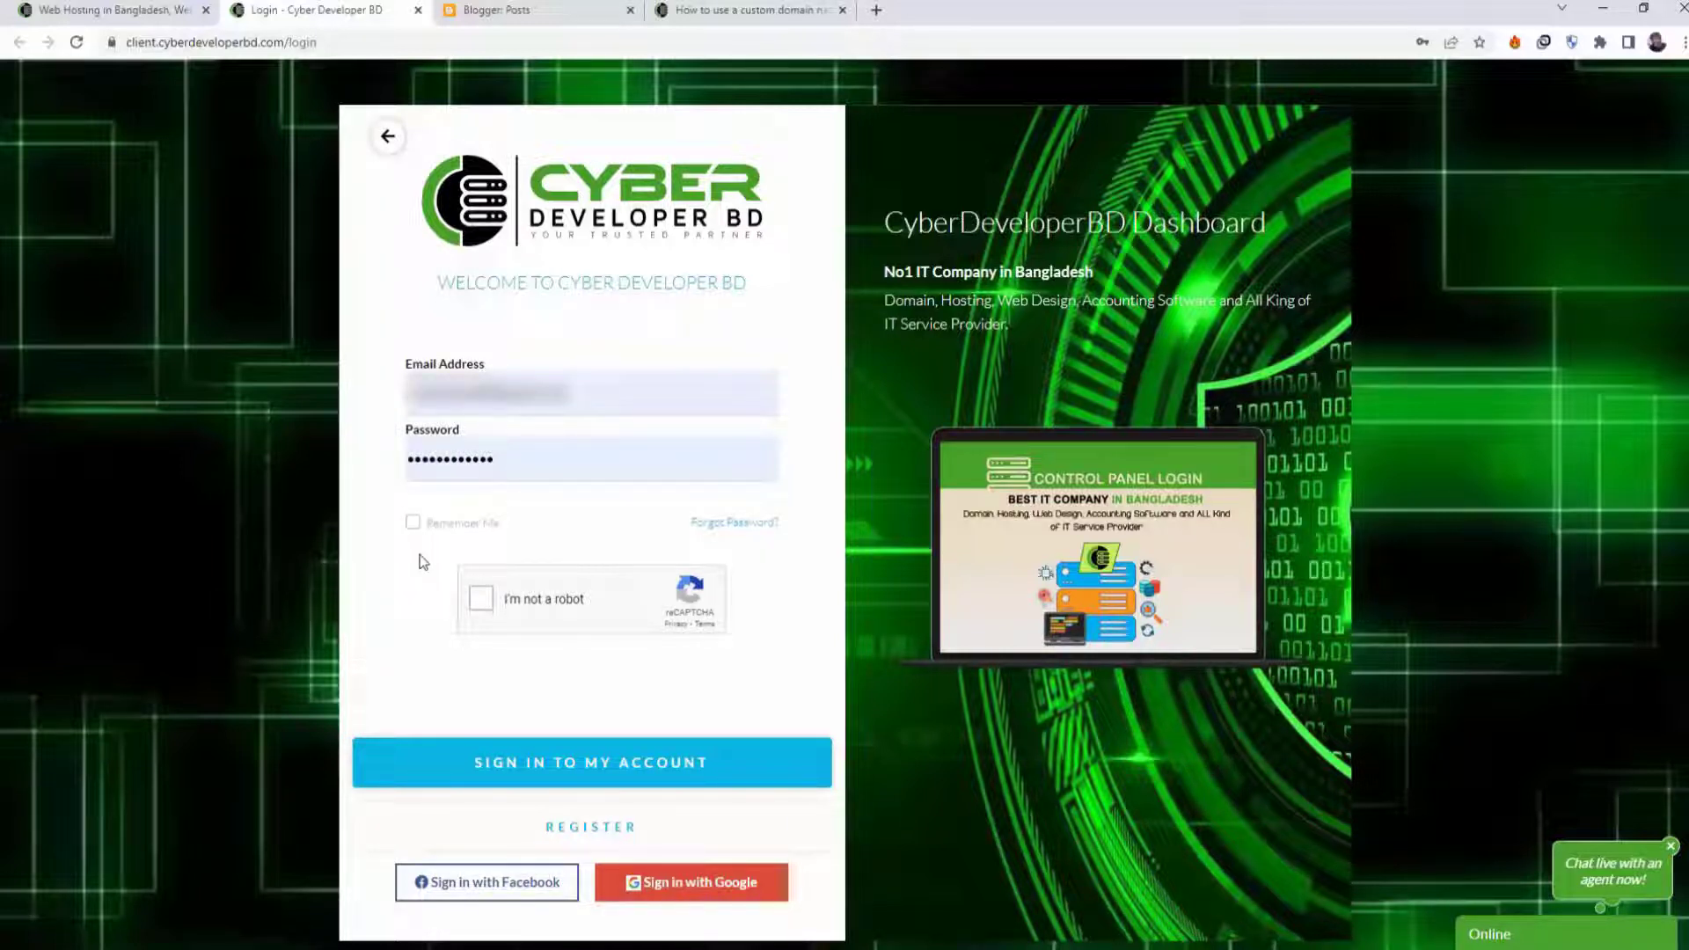
pyautogui.click(483, 601)
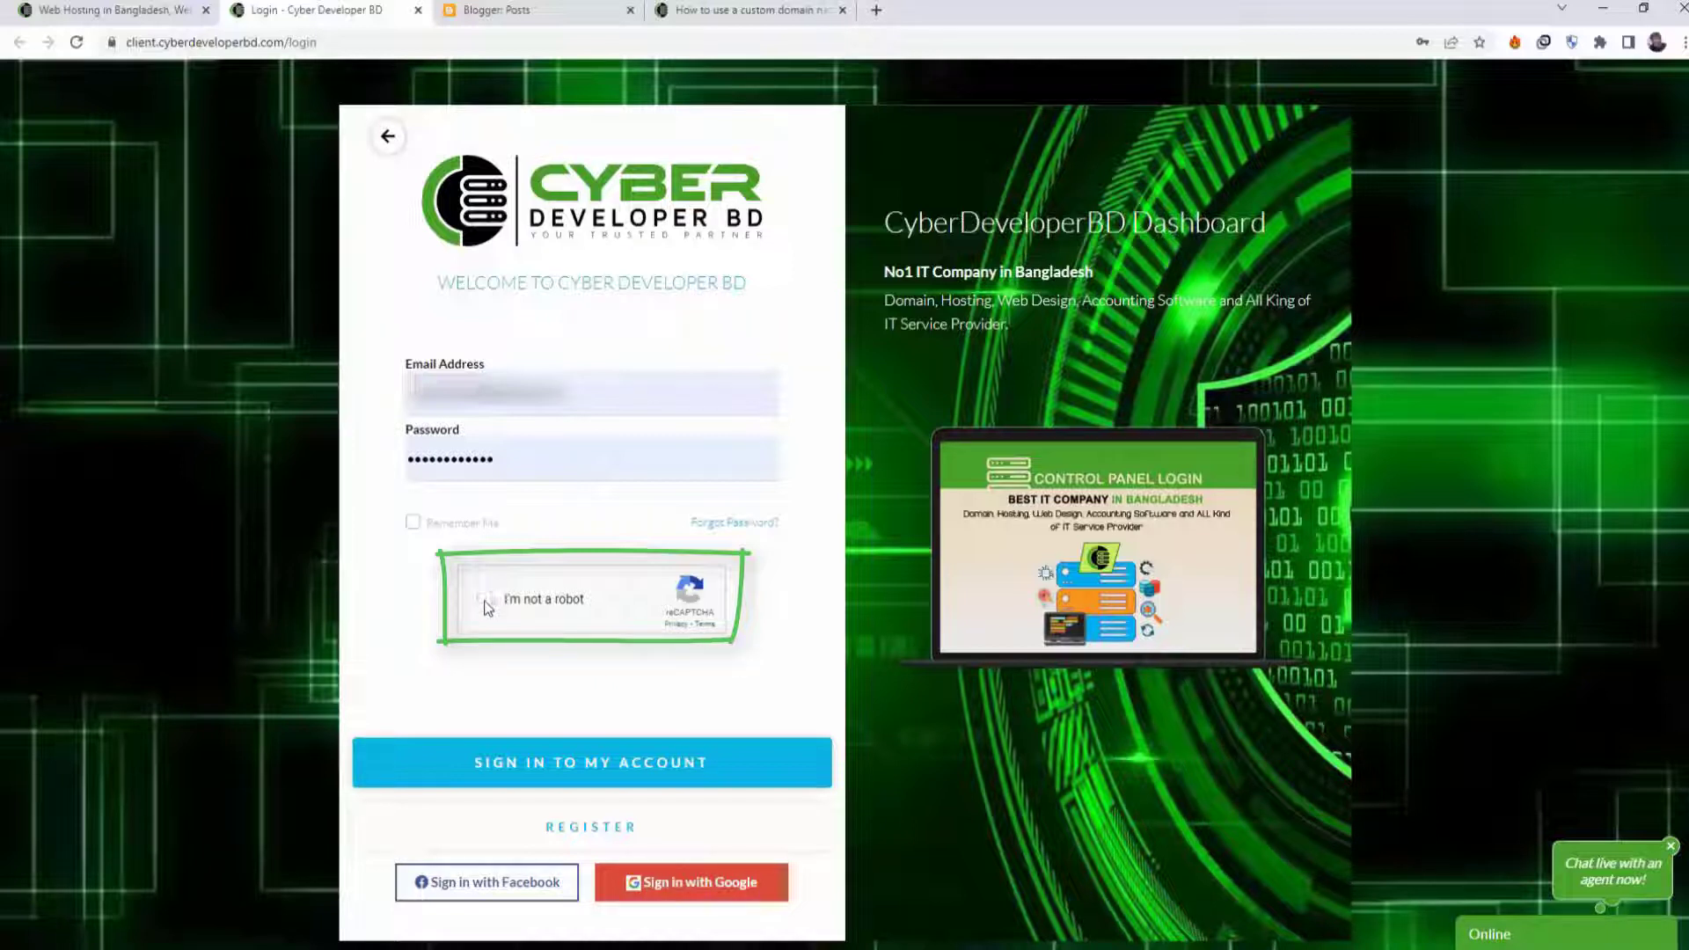
pyautogui.click(607, 781)
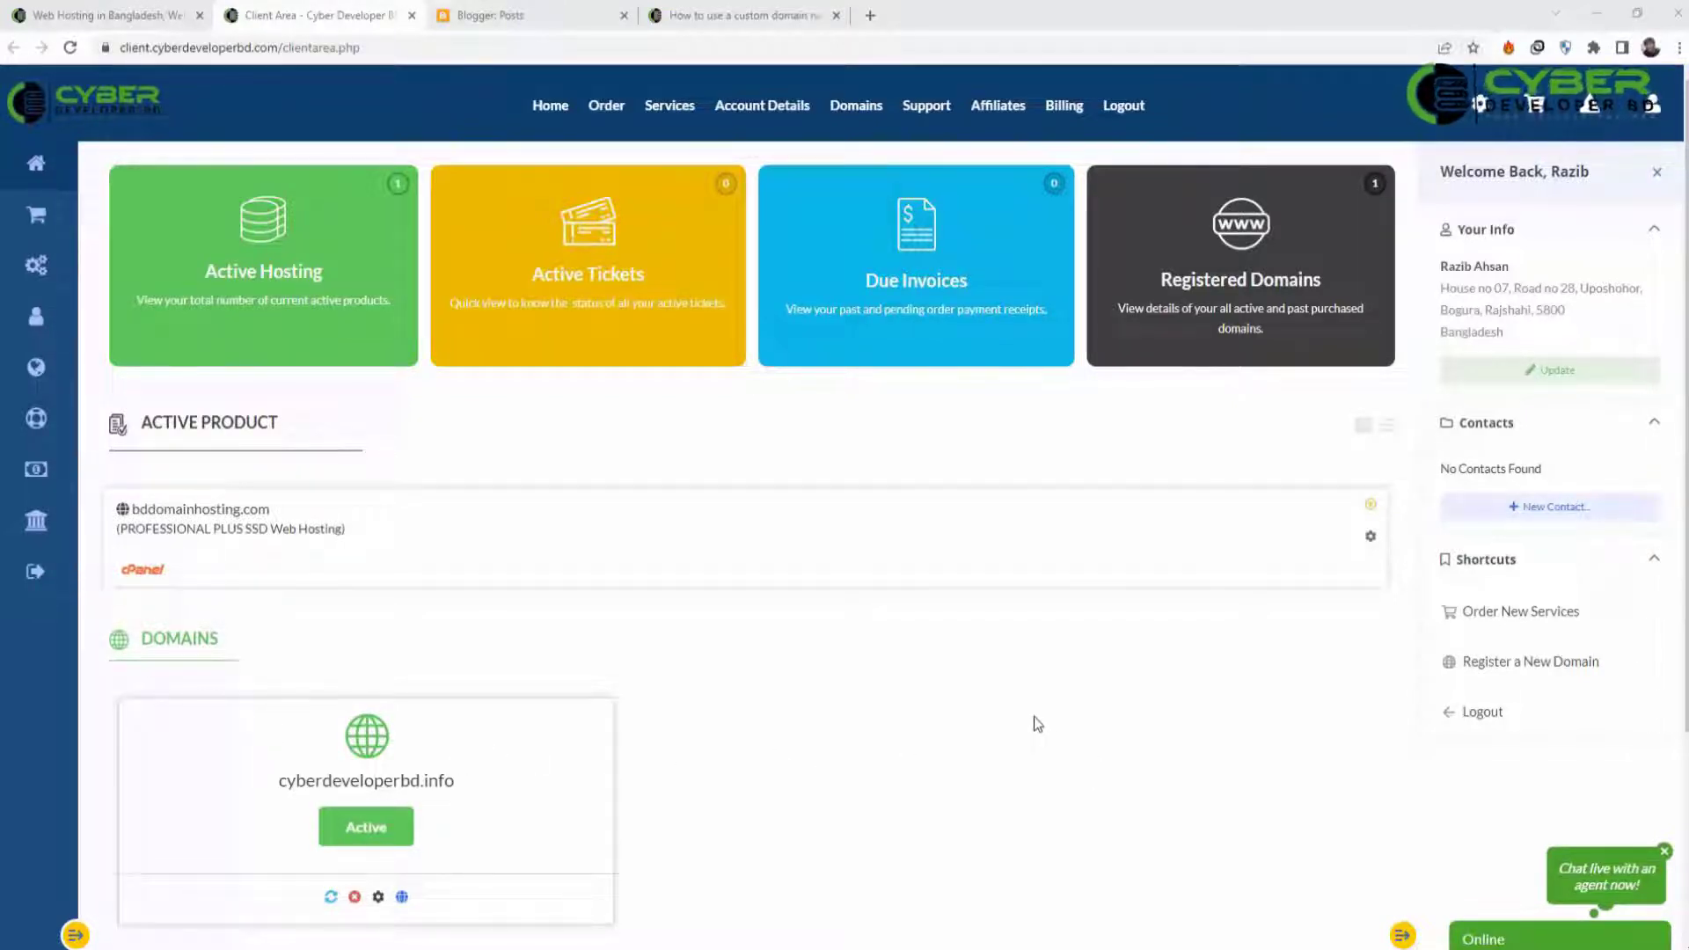
# Open the management page of the cyberdeveloperbd.info domain and show its nameserver settings.
pyautogui.moveTo(856, 108)
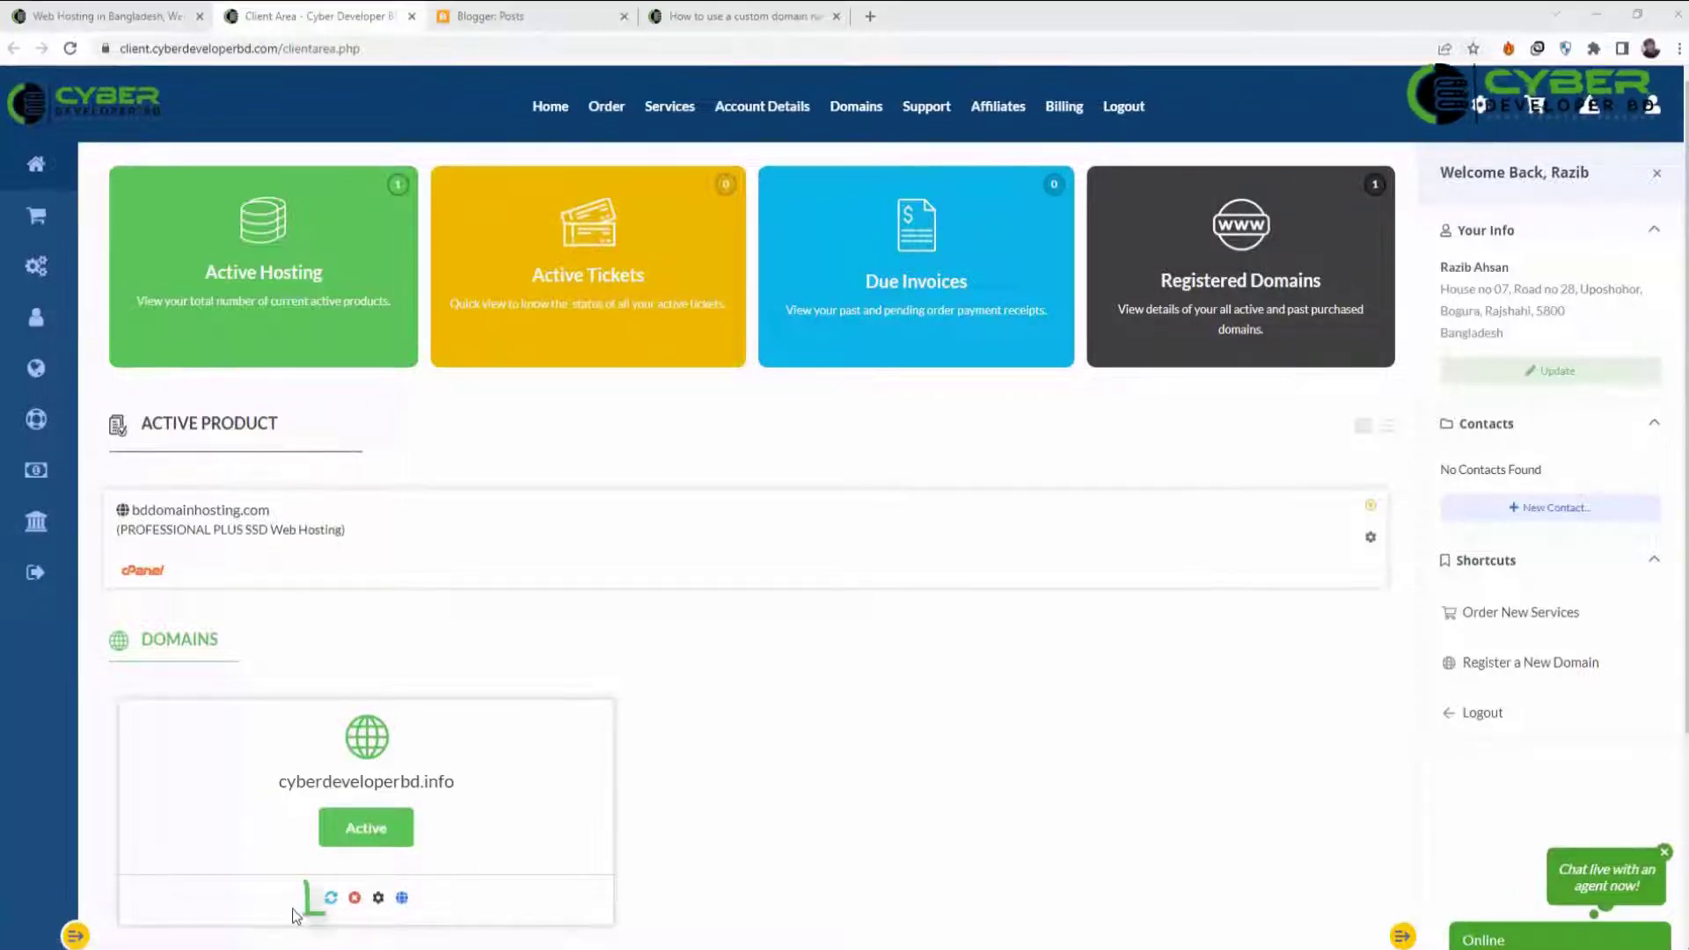
pyautogui.click(377, 901)
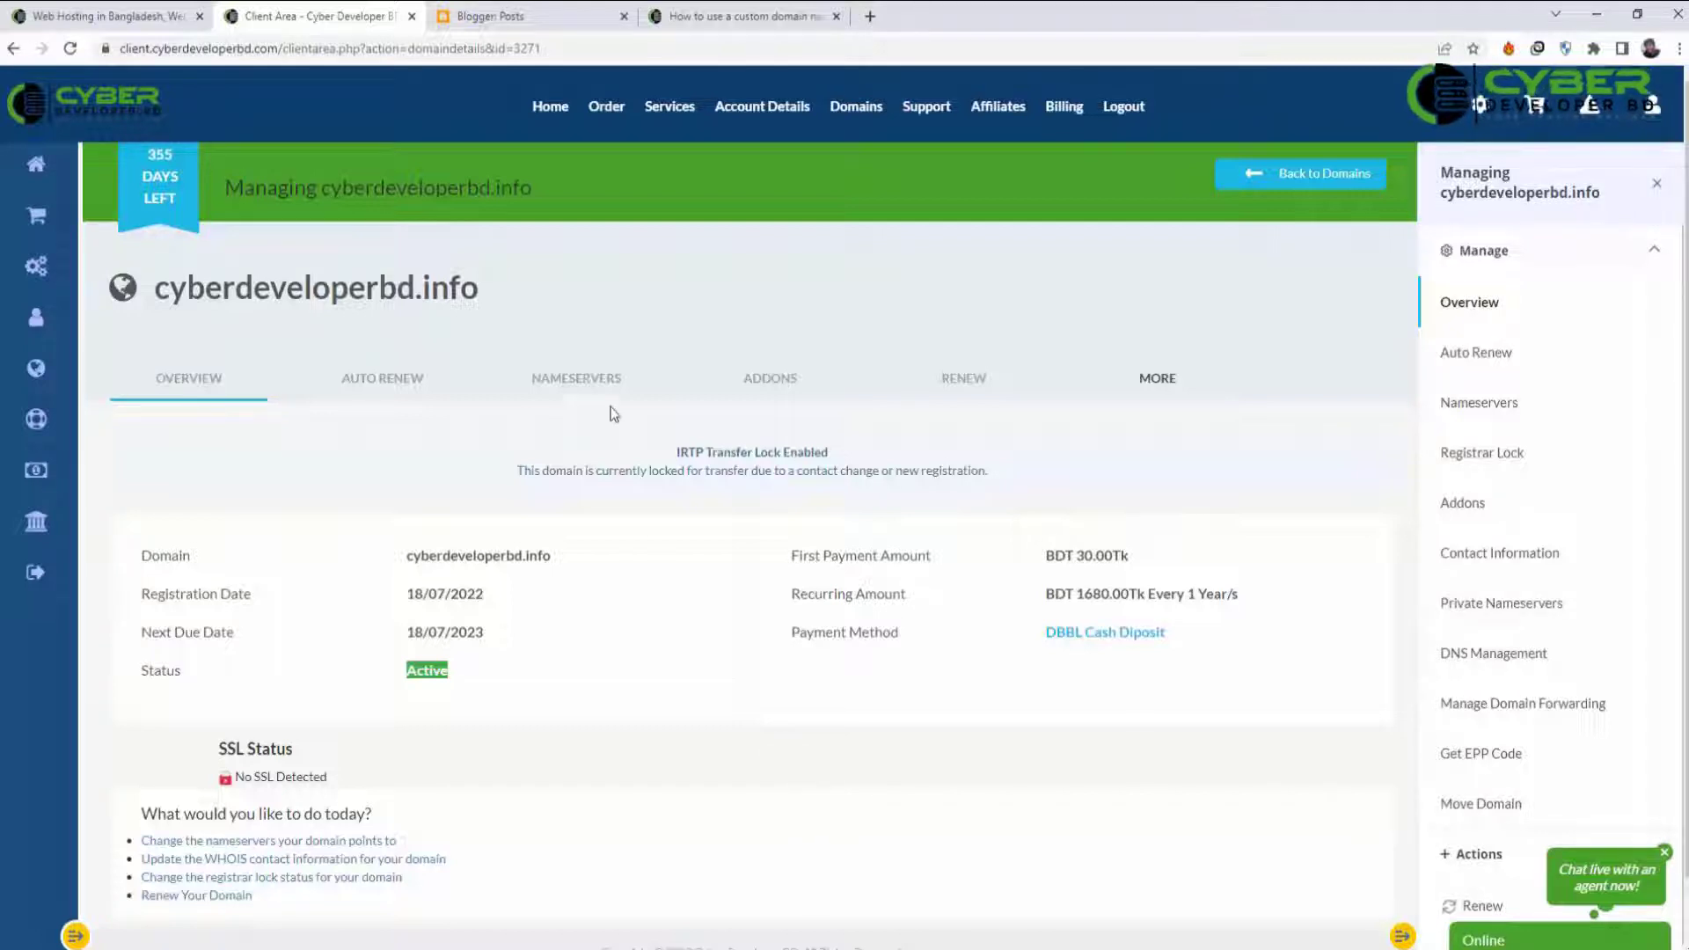
pyautogui.click(589, 389)
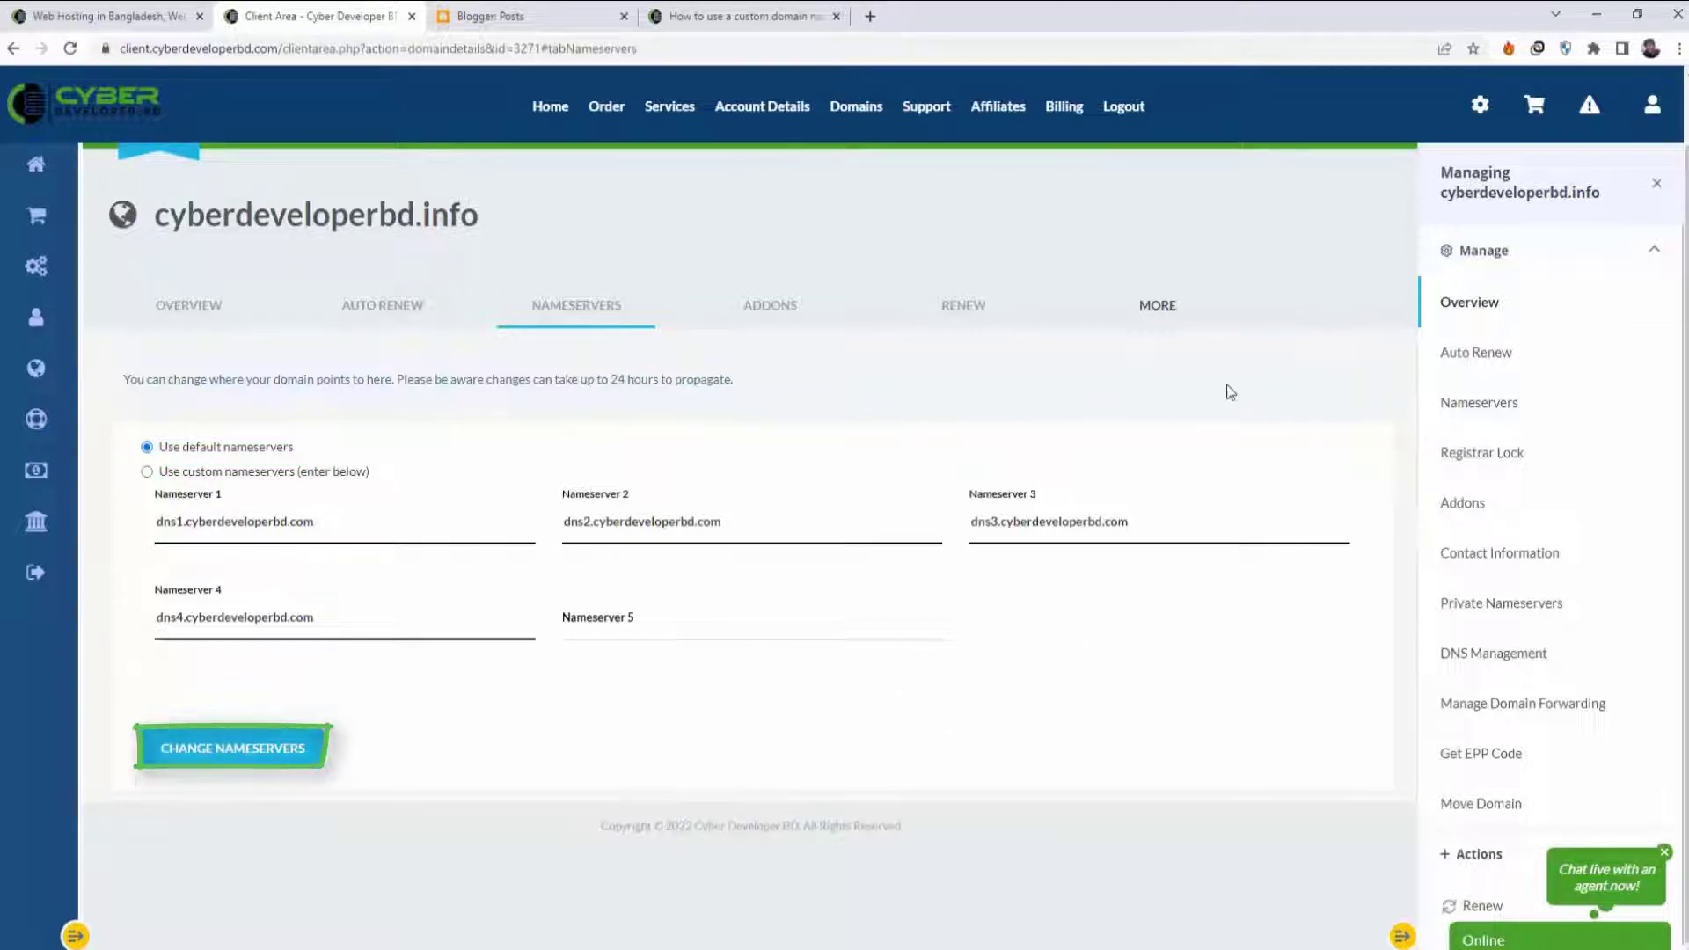
# Open DNS management for the cyberdeveloperbd.info domain.
pyautogui.scroll(-1, 1496, 466)
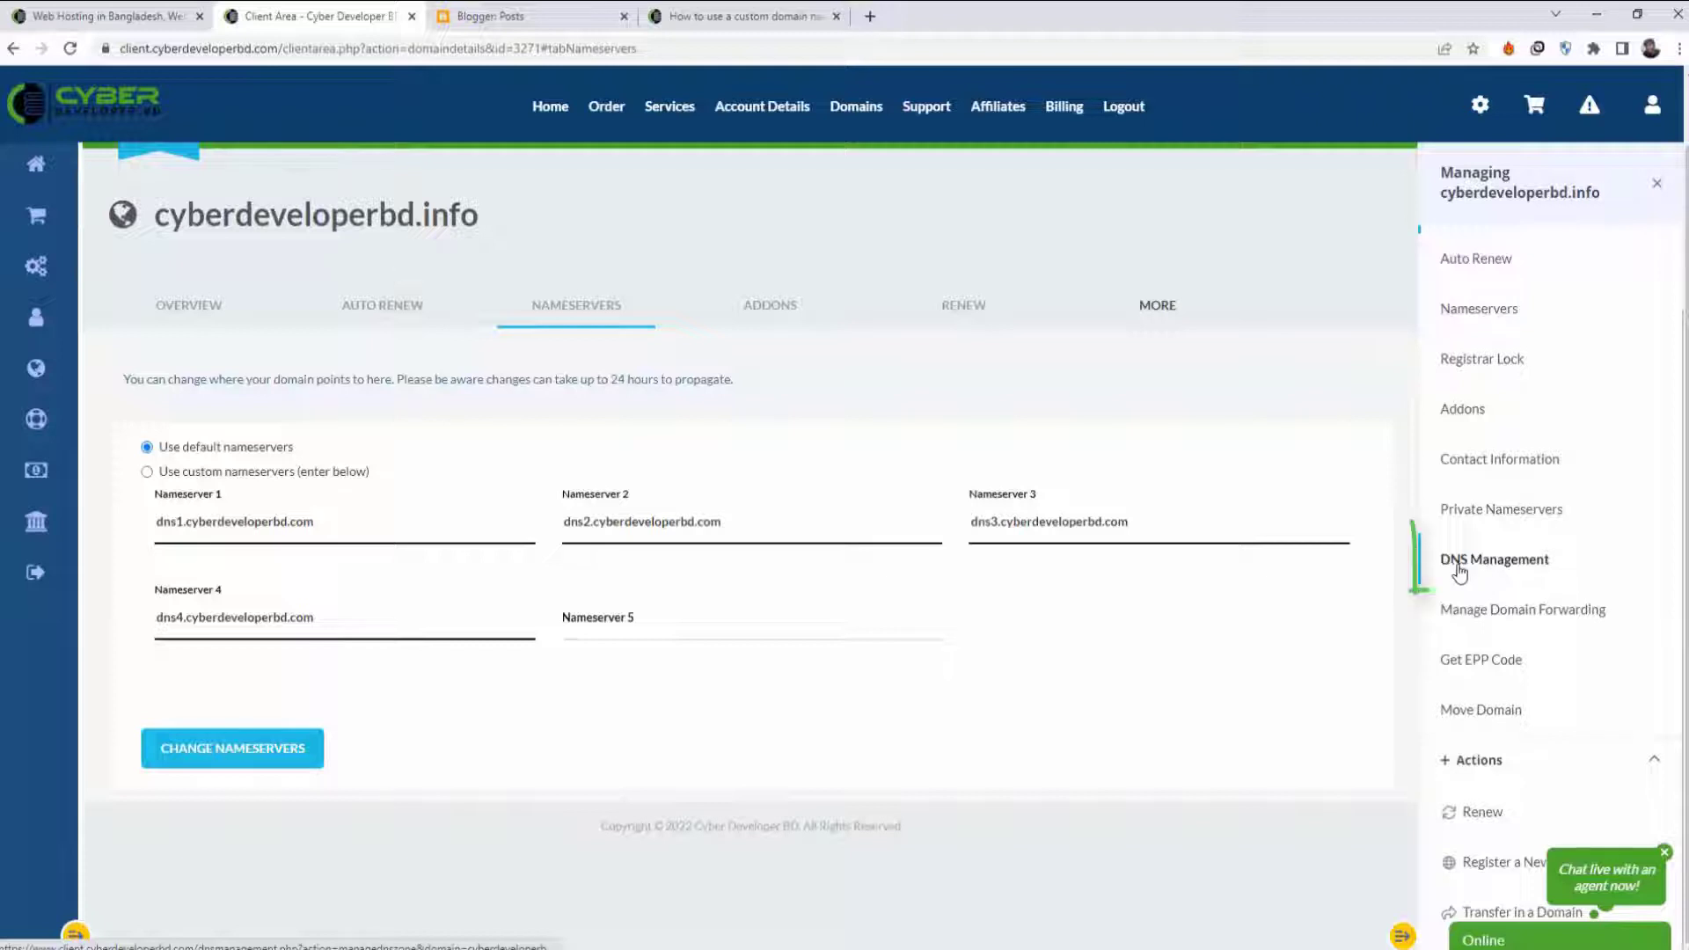
pyautogui.click(1148, 303)
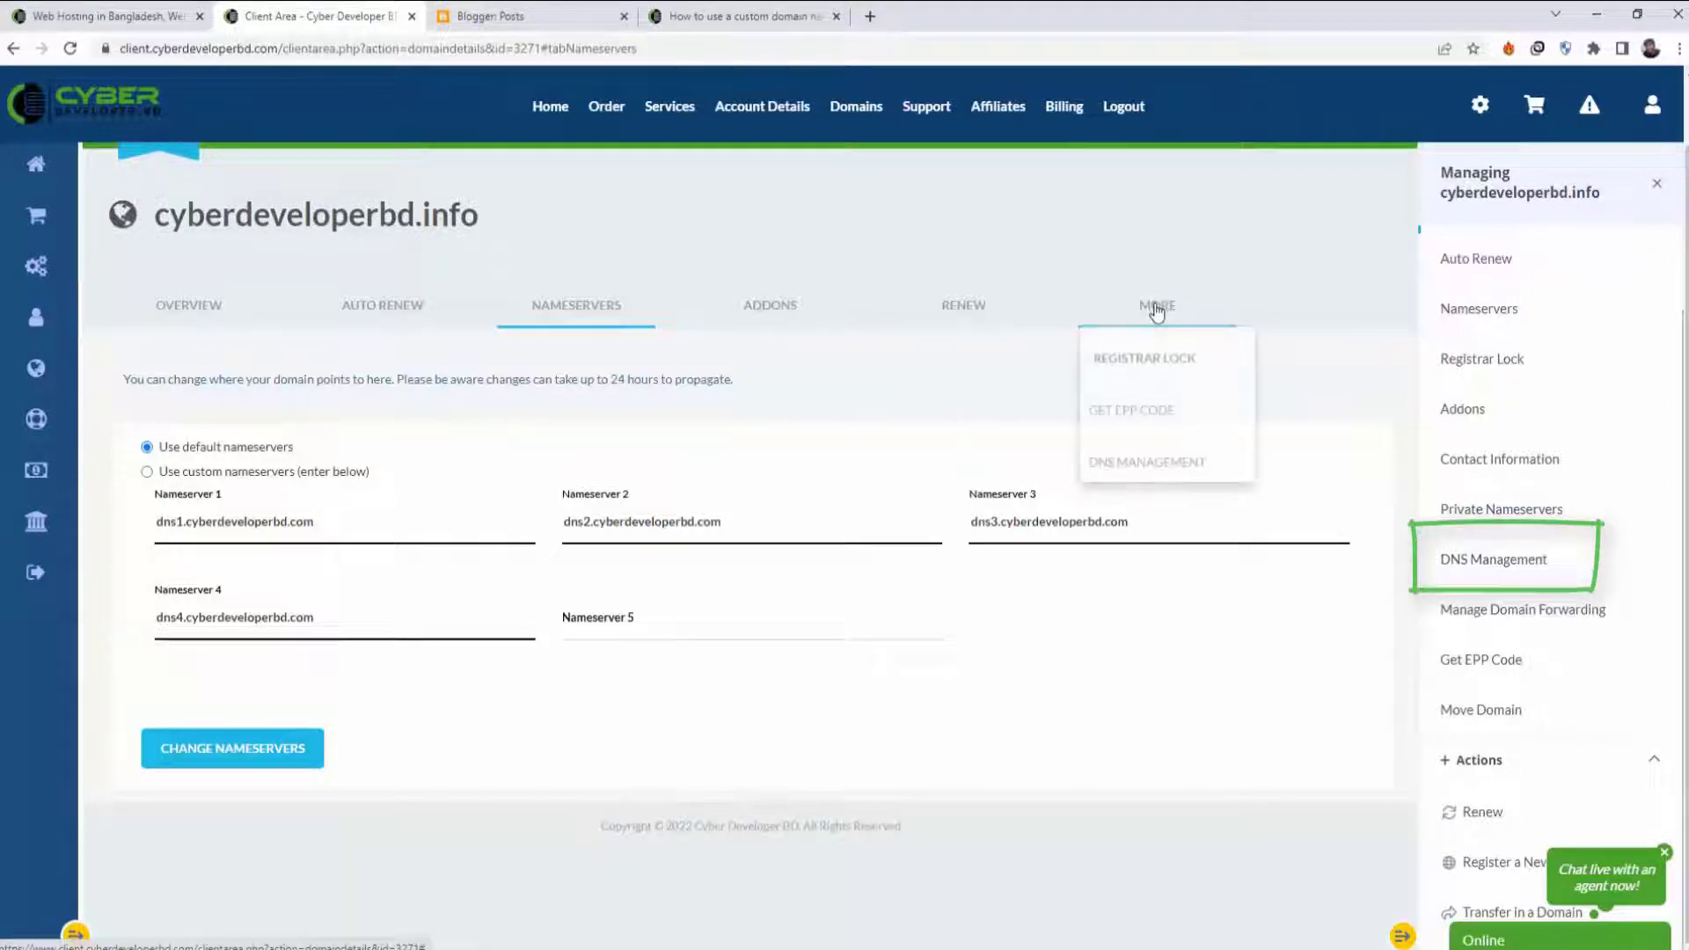
pyautogui.click(1141, 464)
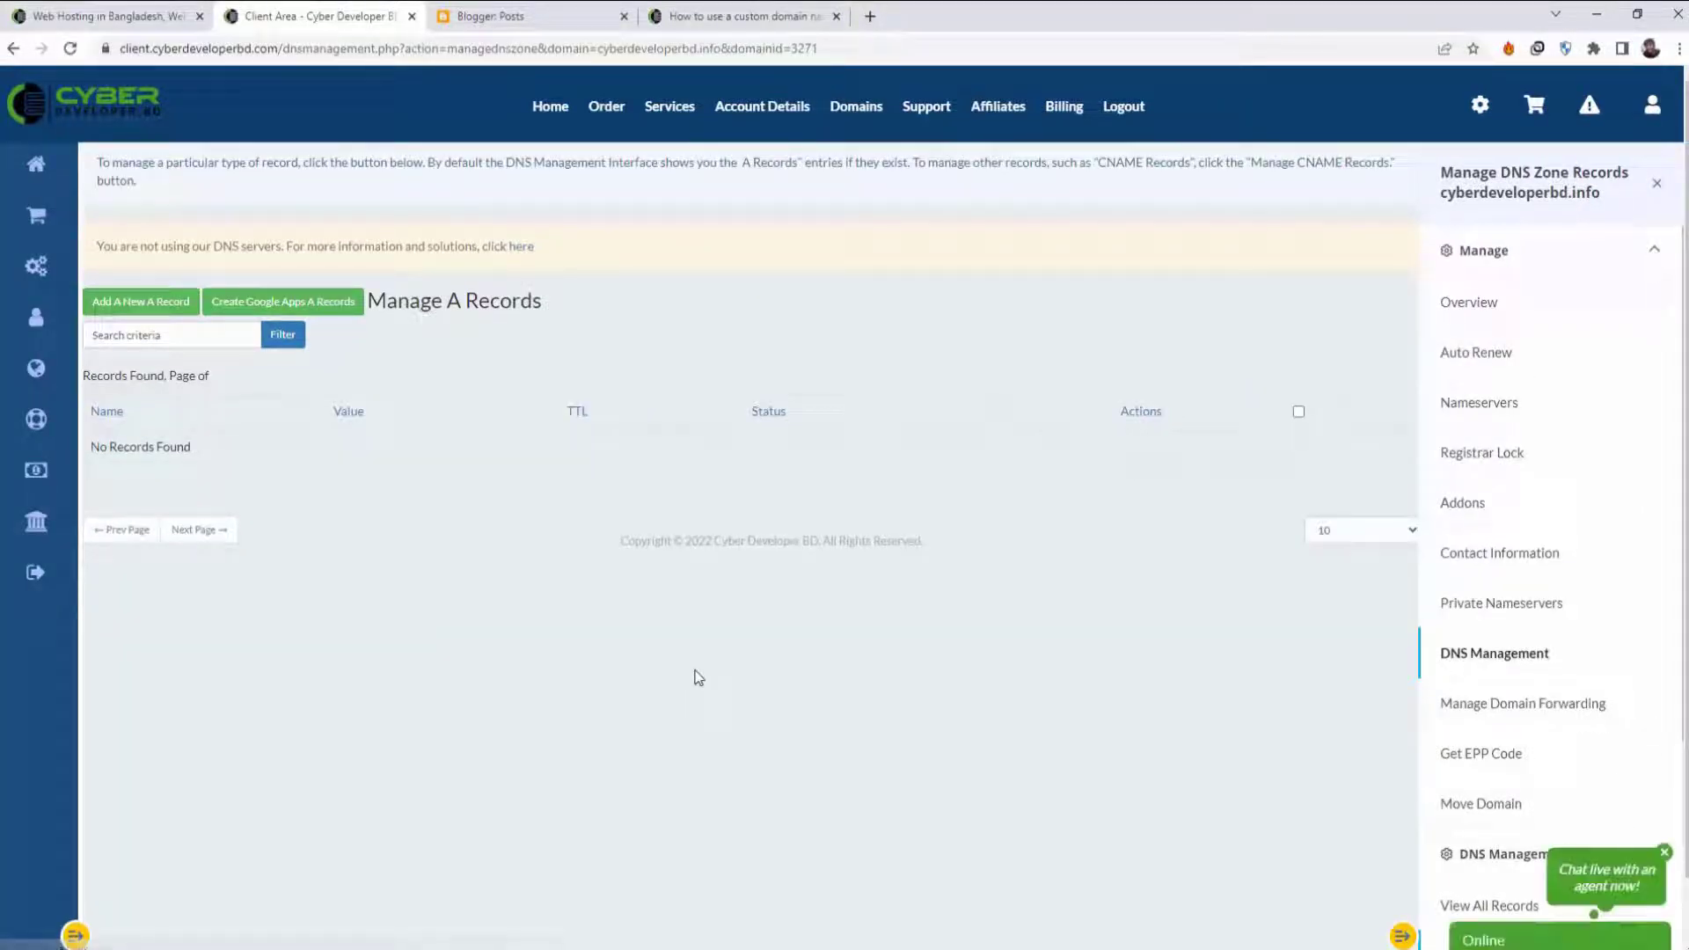
# Create the Google Apps A records for cyberdeveloperbd.info and compare them with the IP addresses listed in the support article.
pyautogui.click(729, 15)
pyautogui.scroll(-3, 582, 565)
pyautogui.scroll(3, 589, 571)
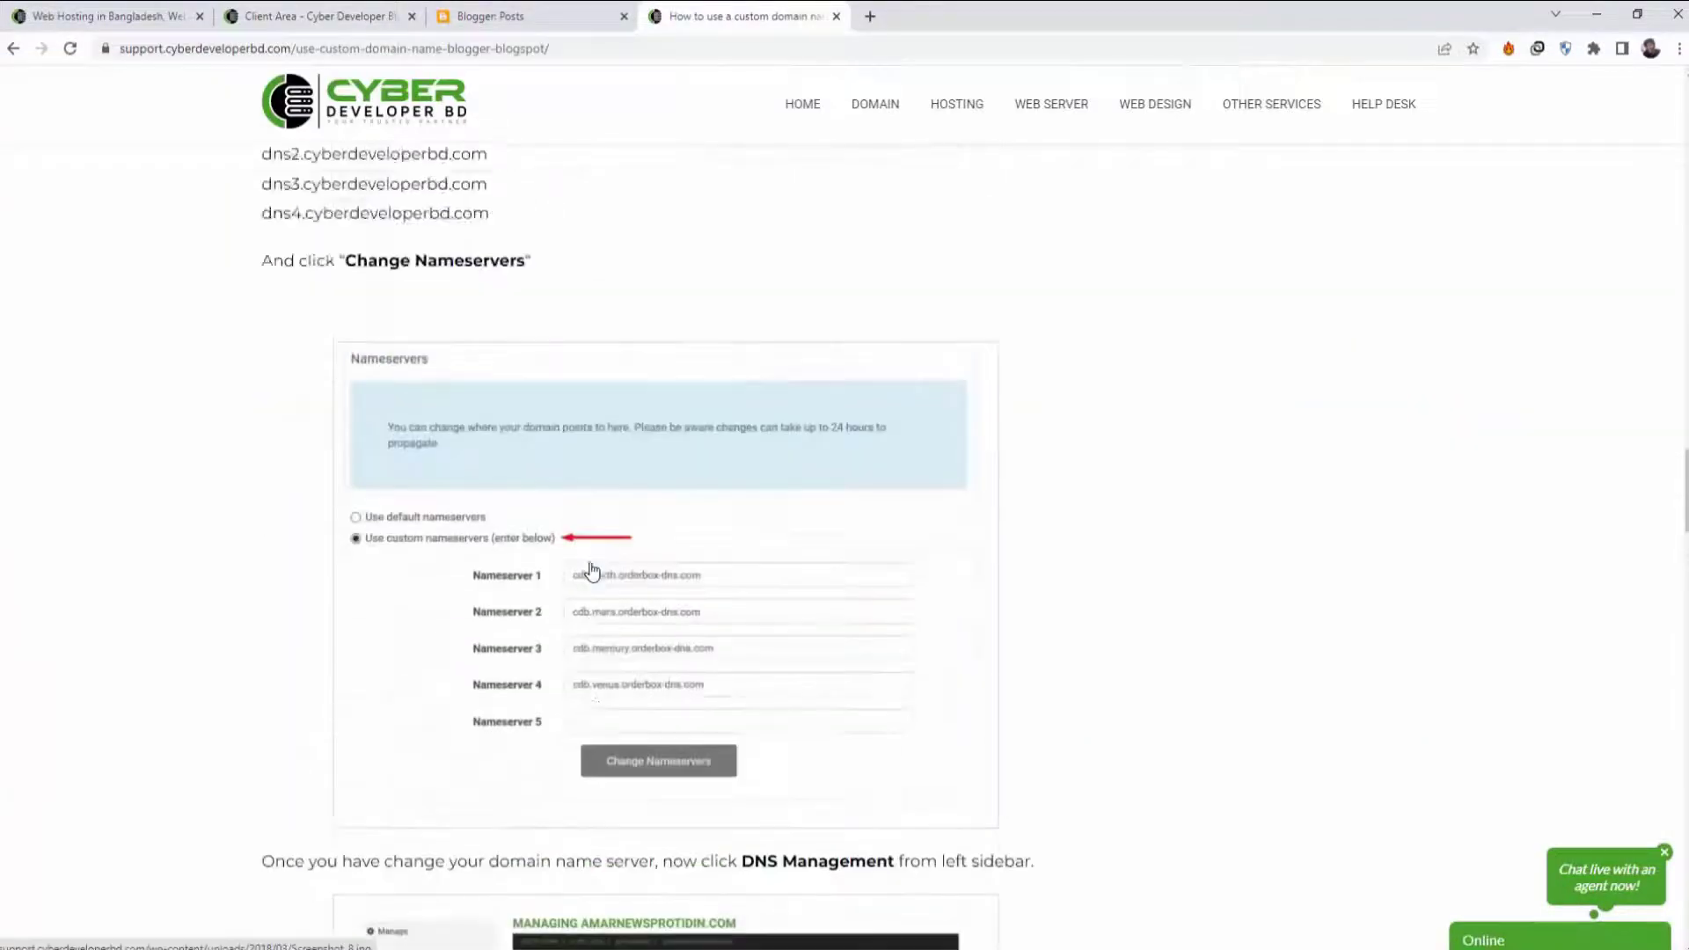
pyautogui.scroll(-3, 591, 573)
pyautogui.scroll(-3, 594, 577)
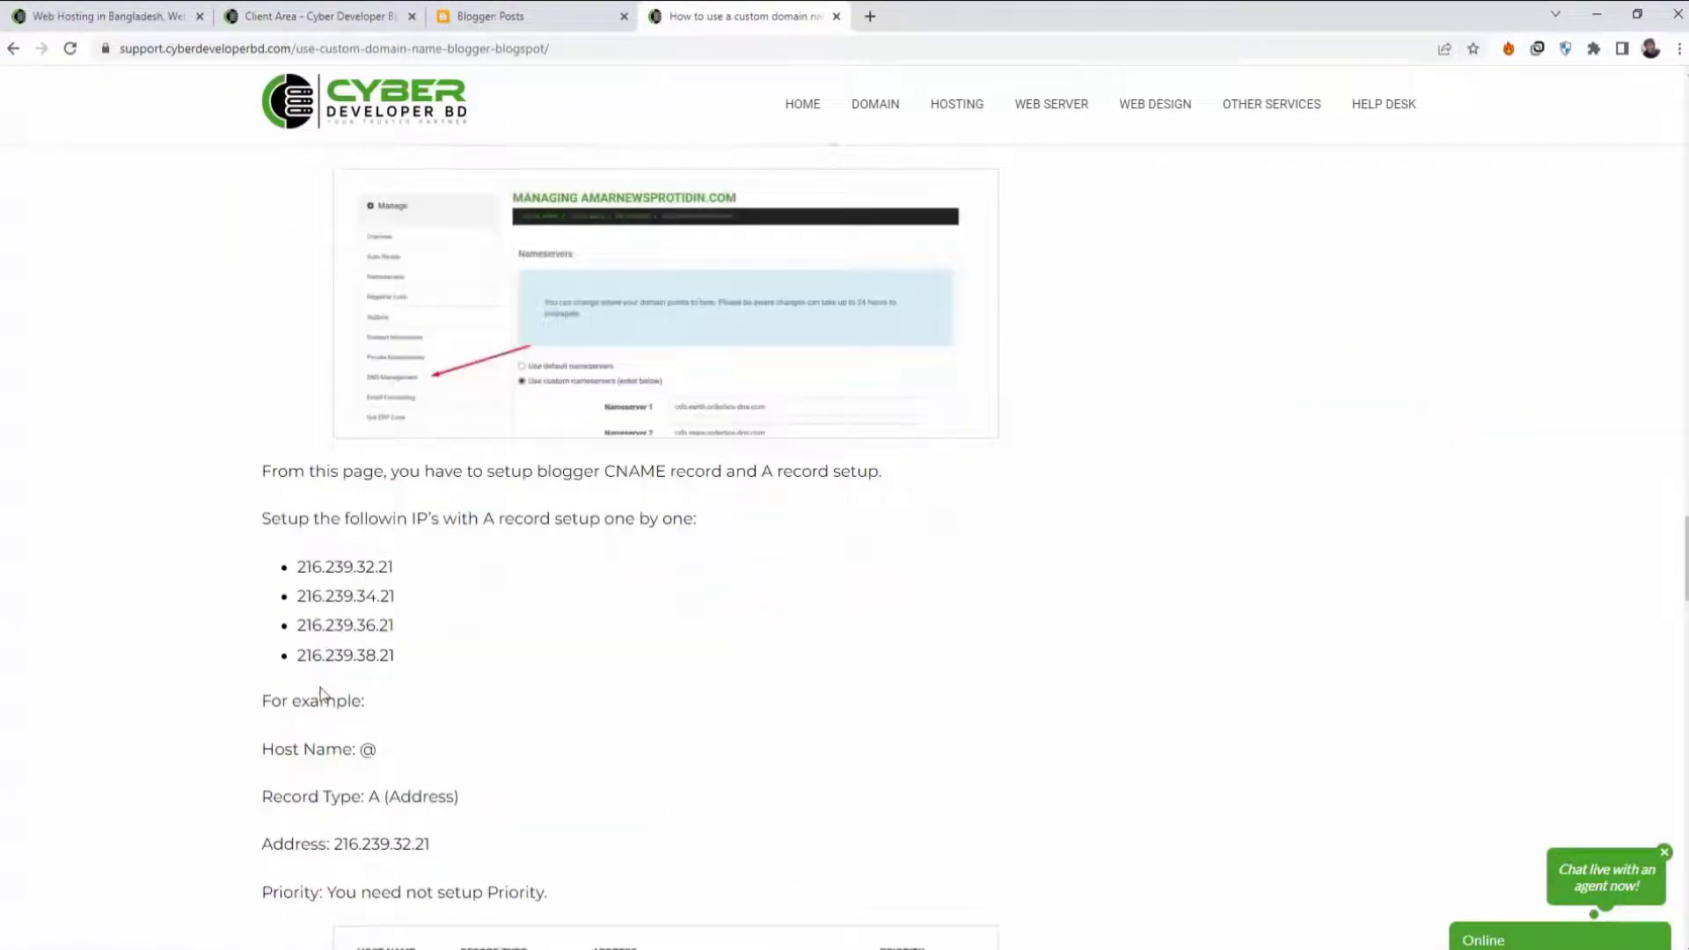
pyautogui.click(336, 23)
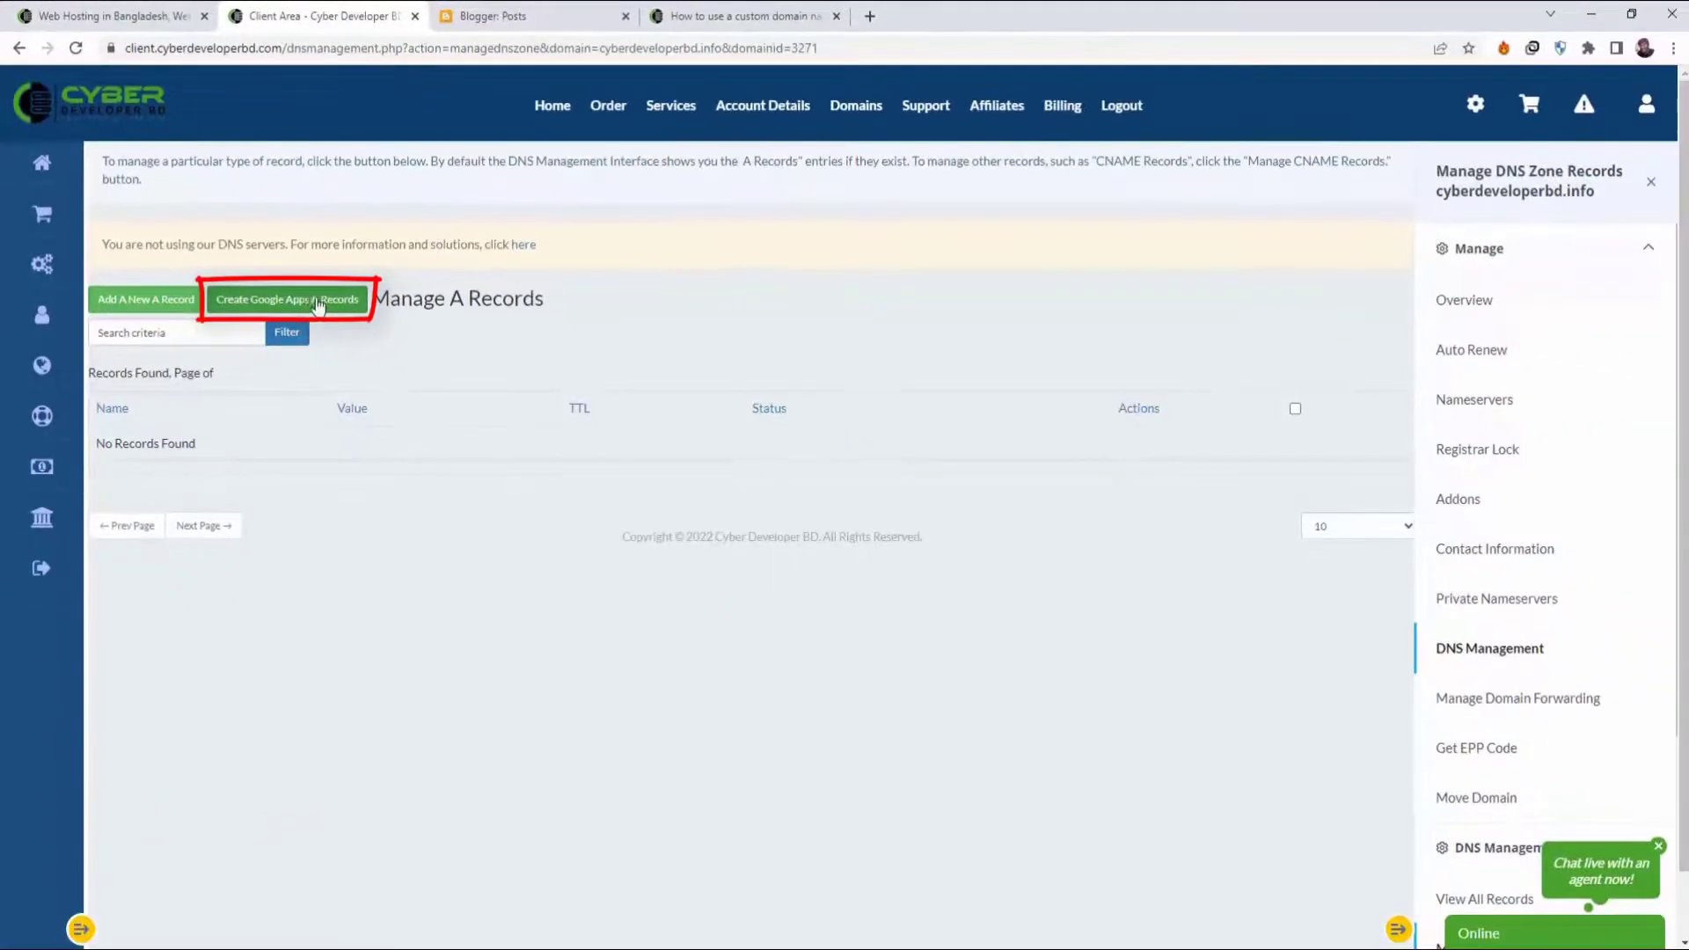
pyautogui.click(313, 304)
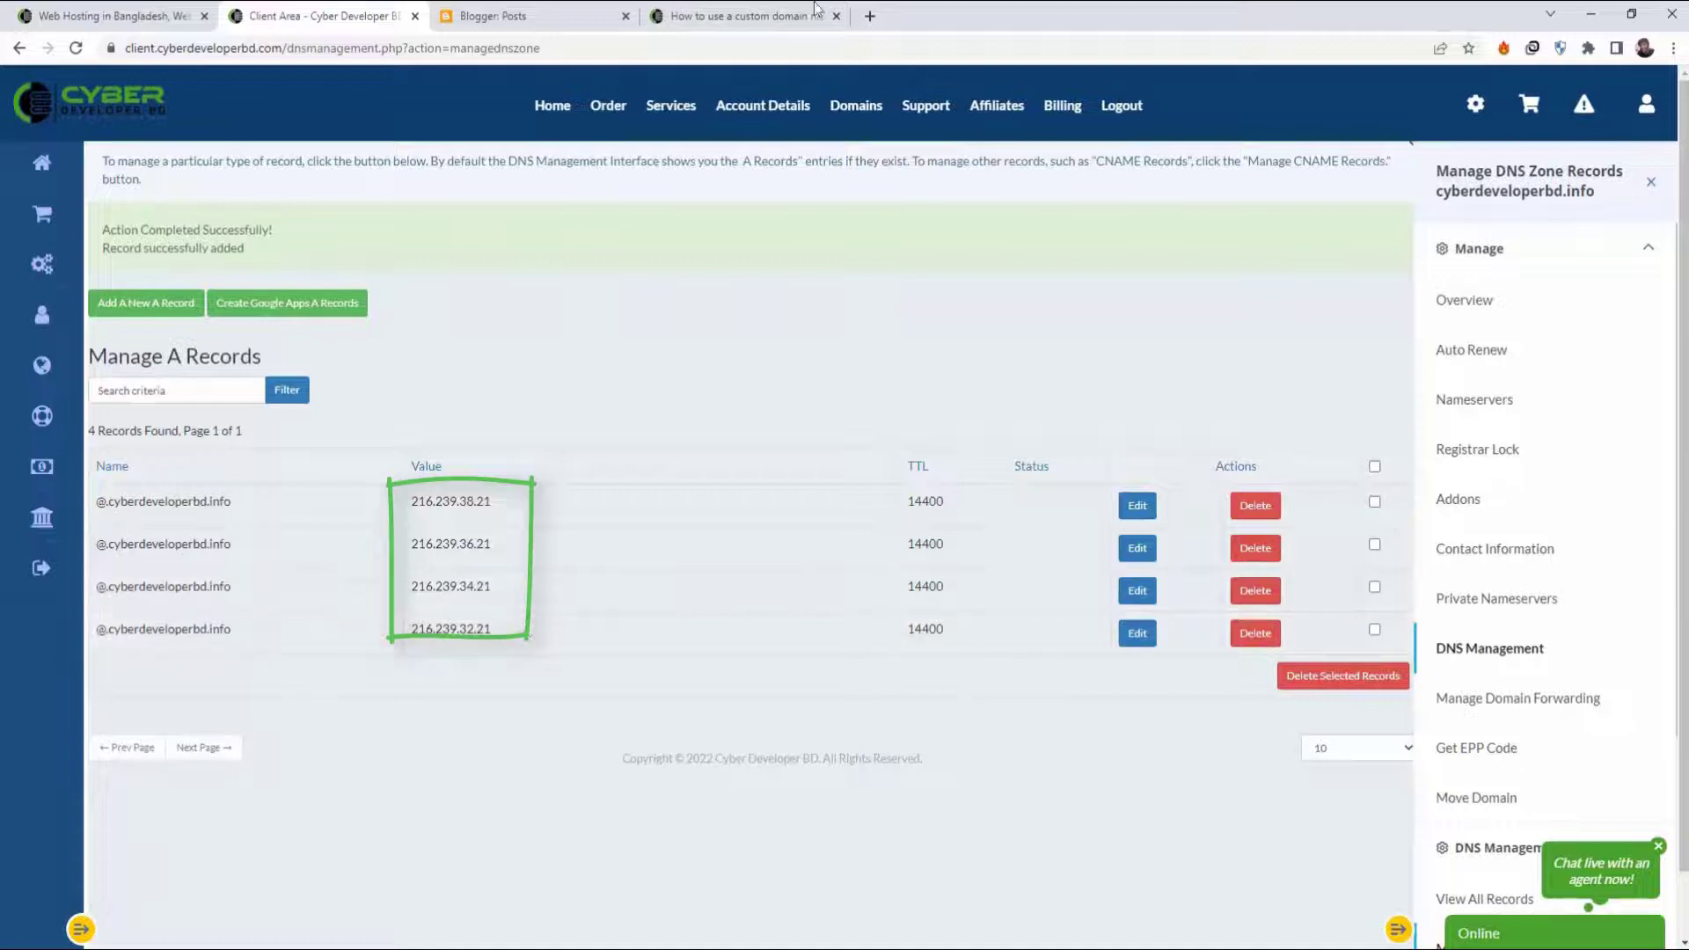
pyautogui.click(737, 16)
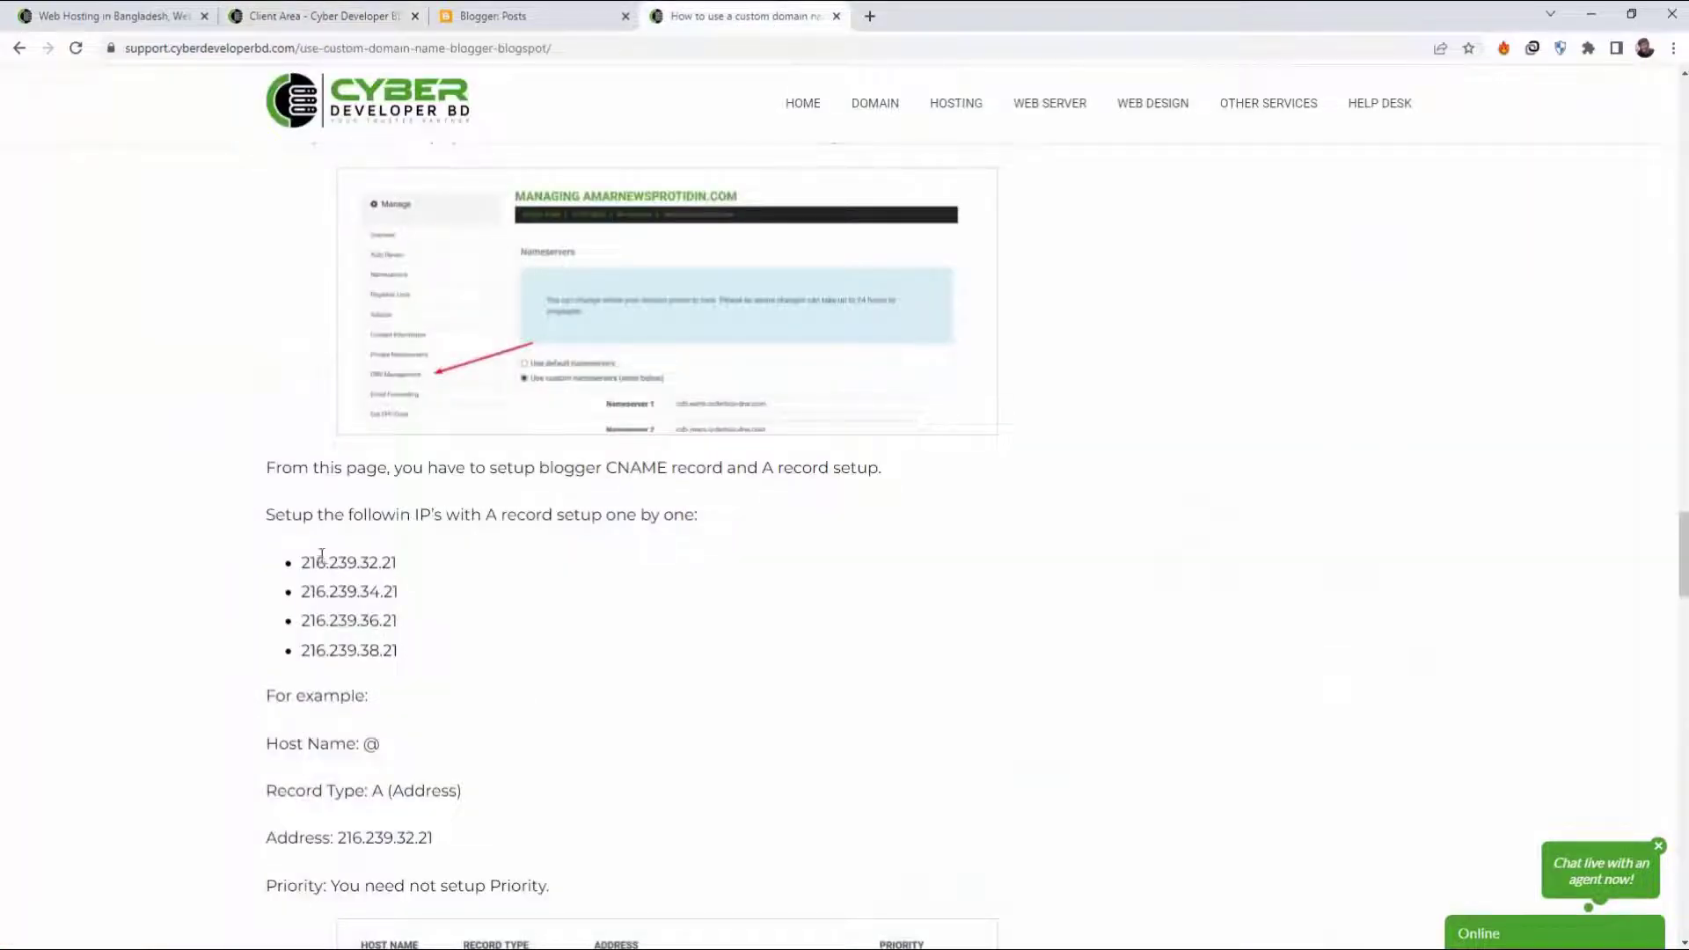
pyautogui.click(340, 18)
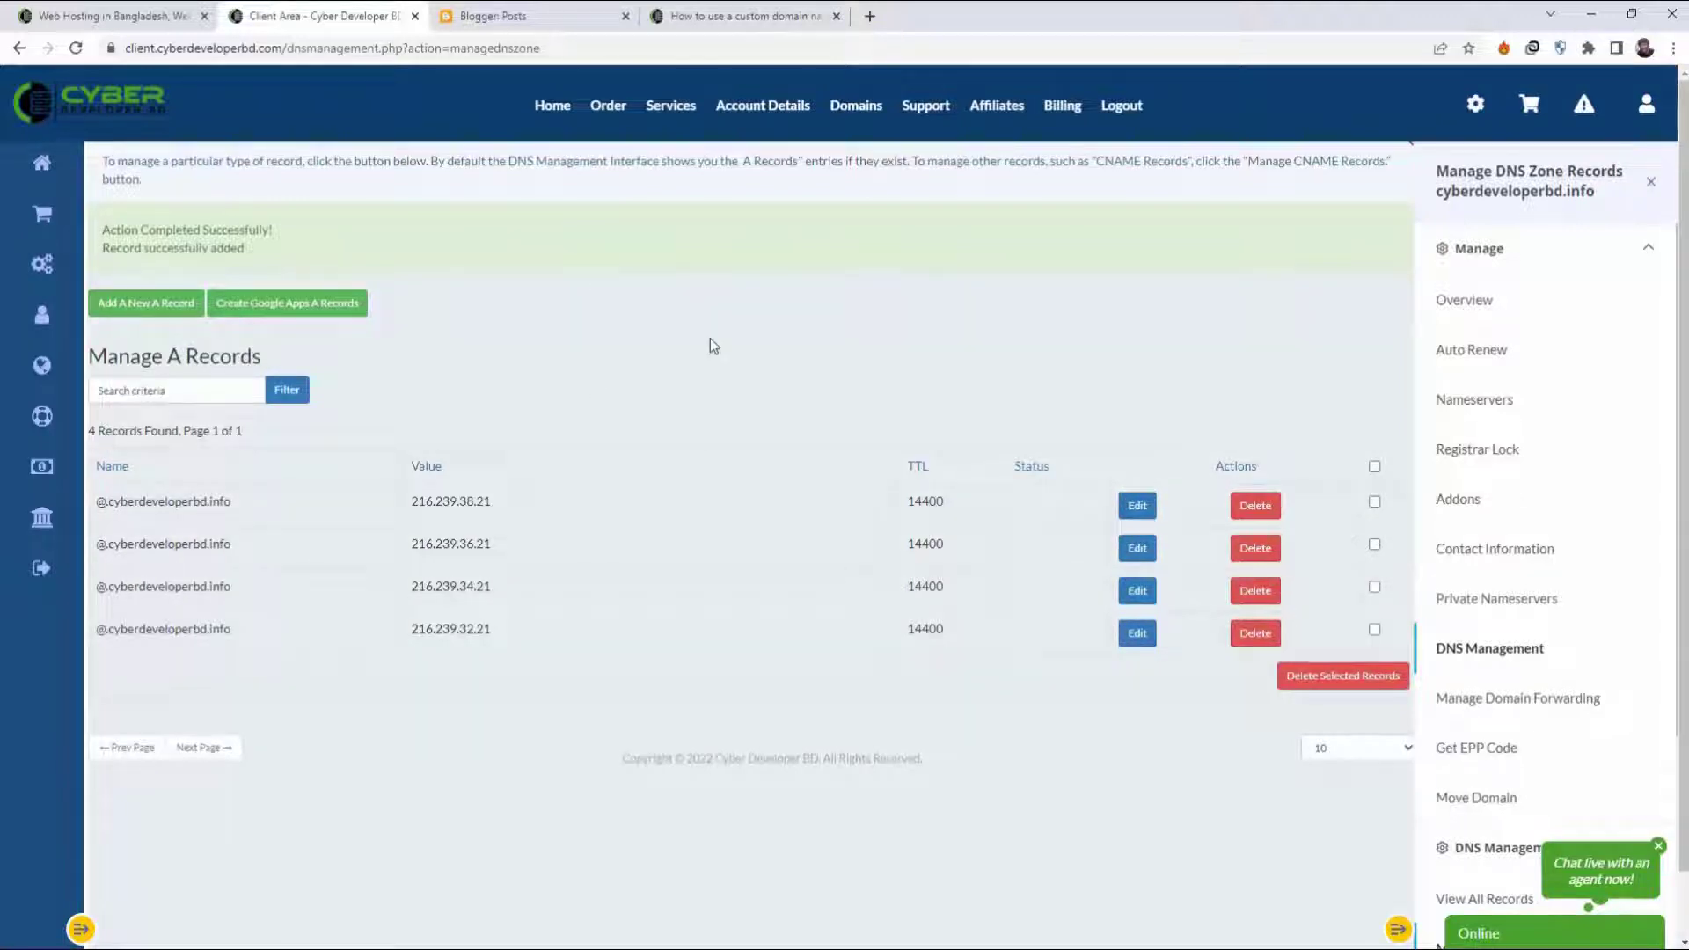
# Switch to Blogger and open the publishing section of the blog's settings.
pyautogui.click(524, 27)
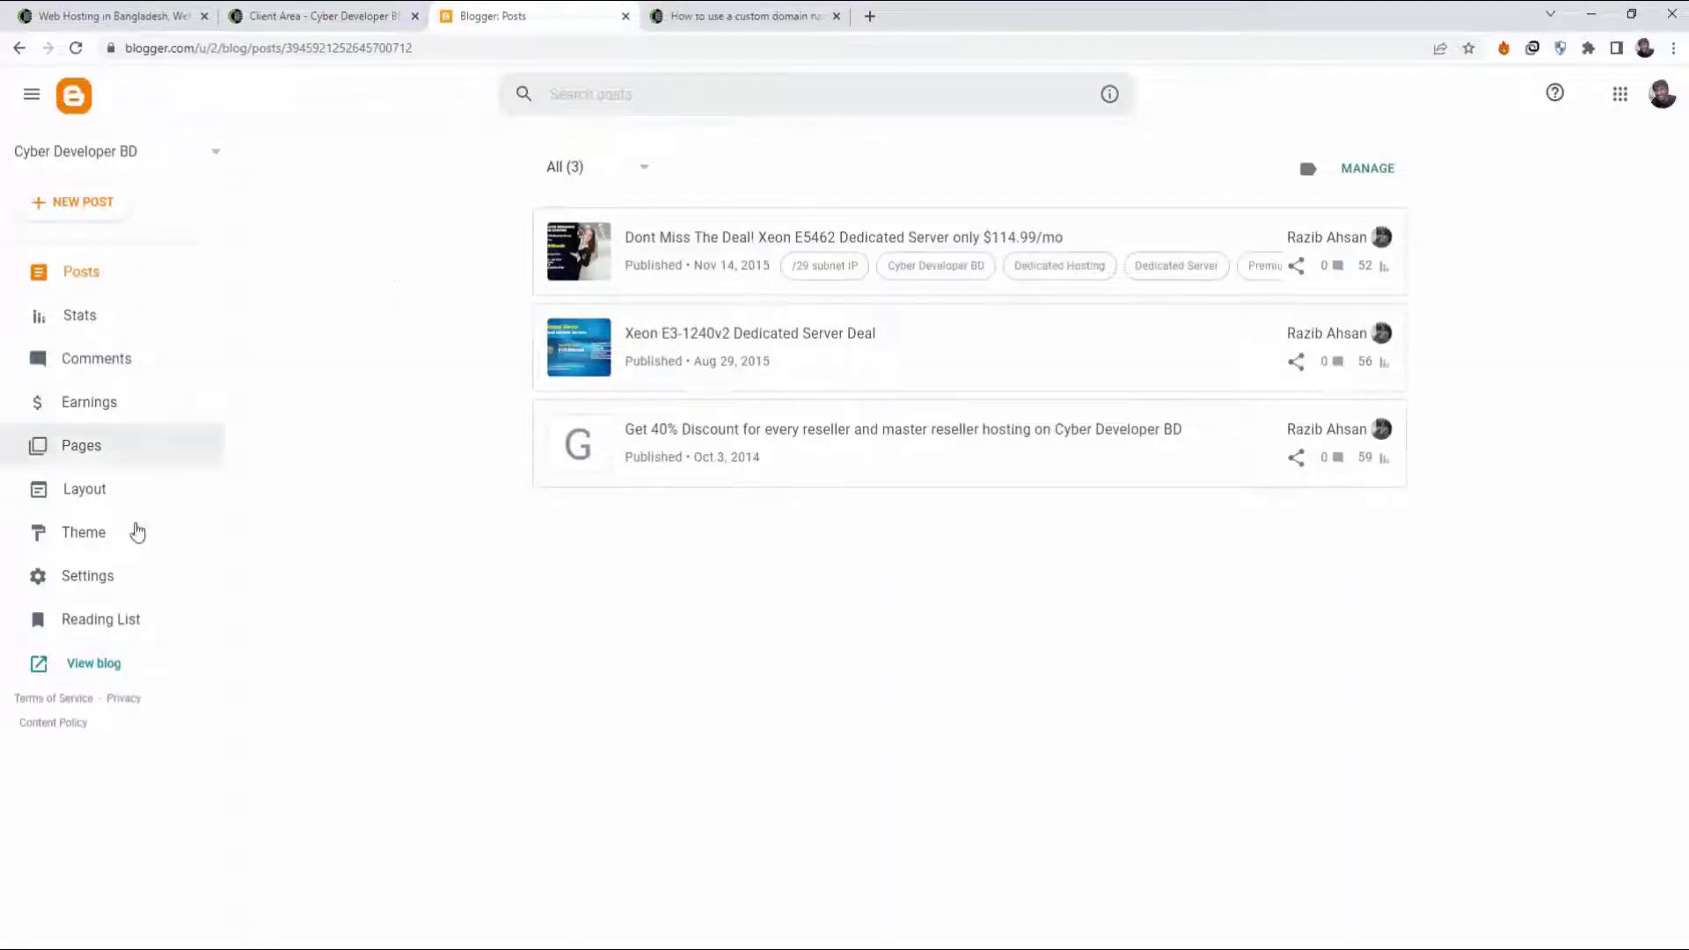
pyautogui.click(97, 581)
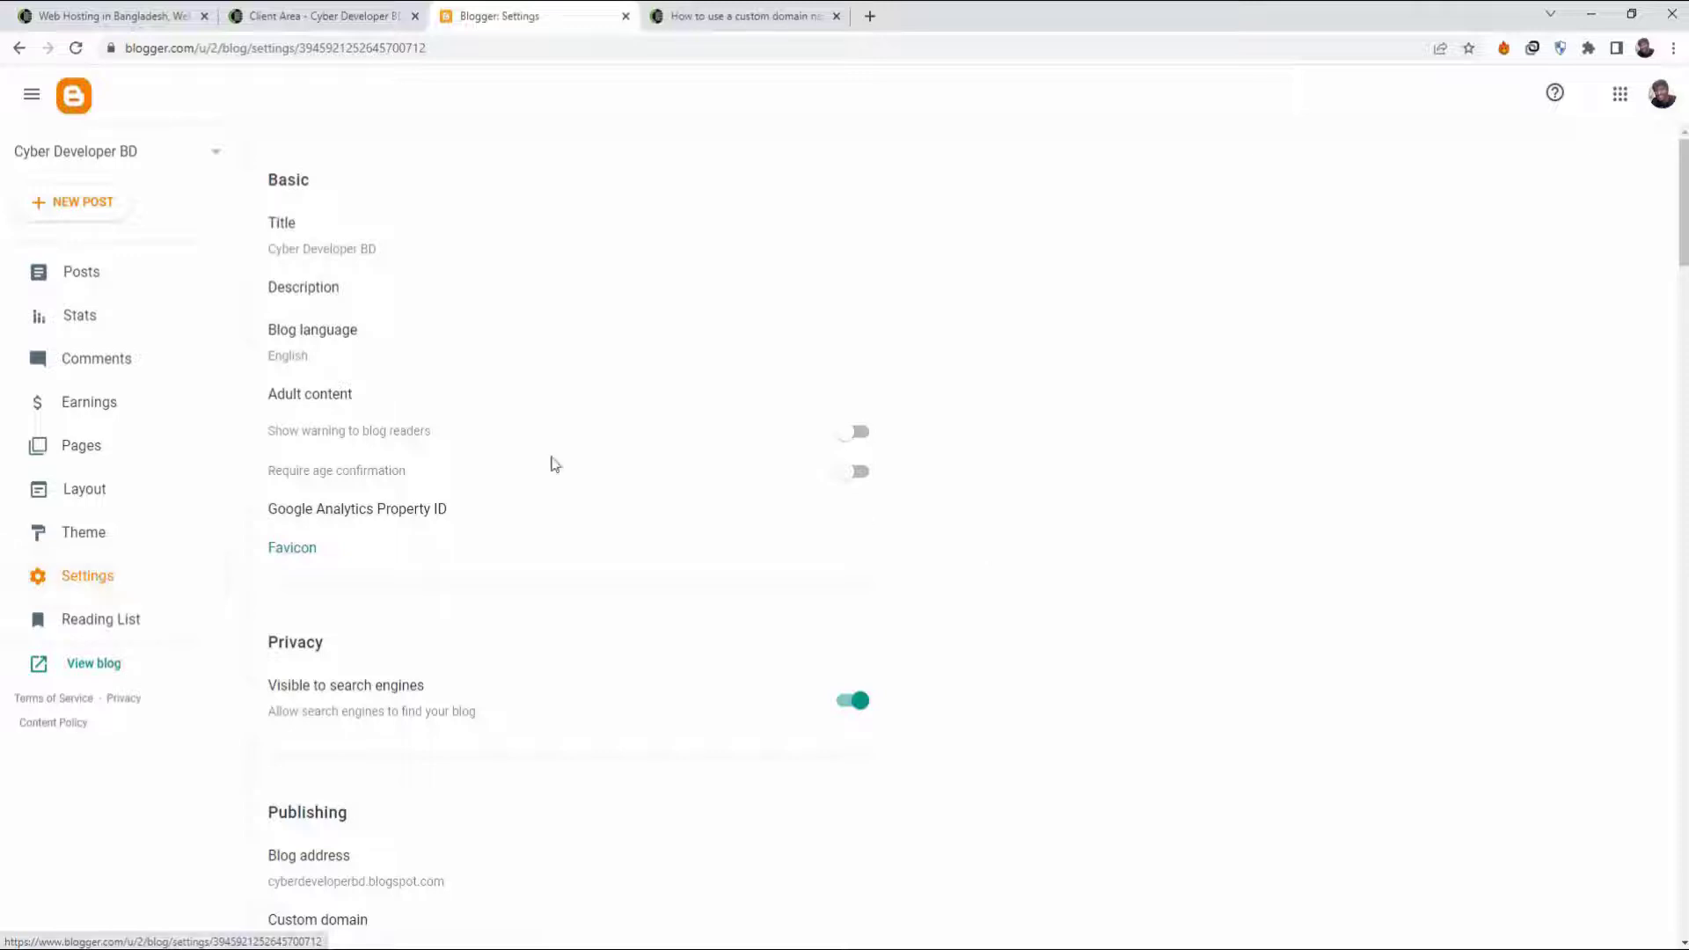
pyautogui.scroll(-2, 501, 440)
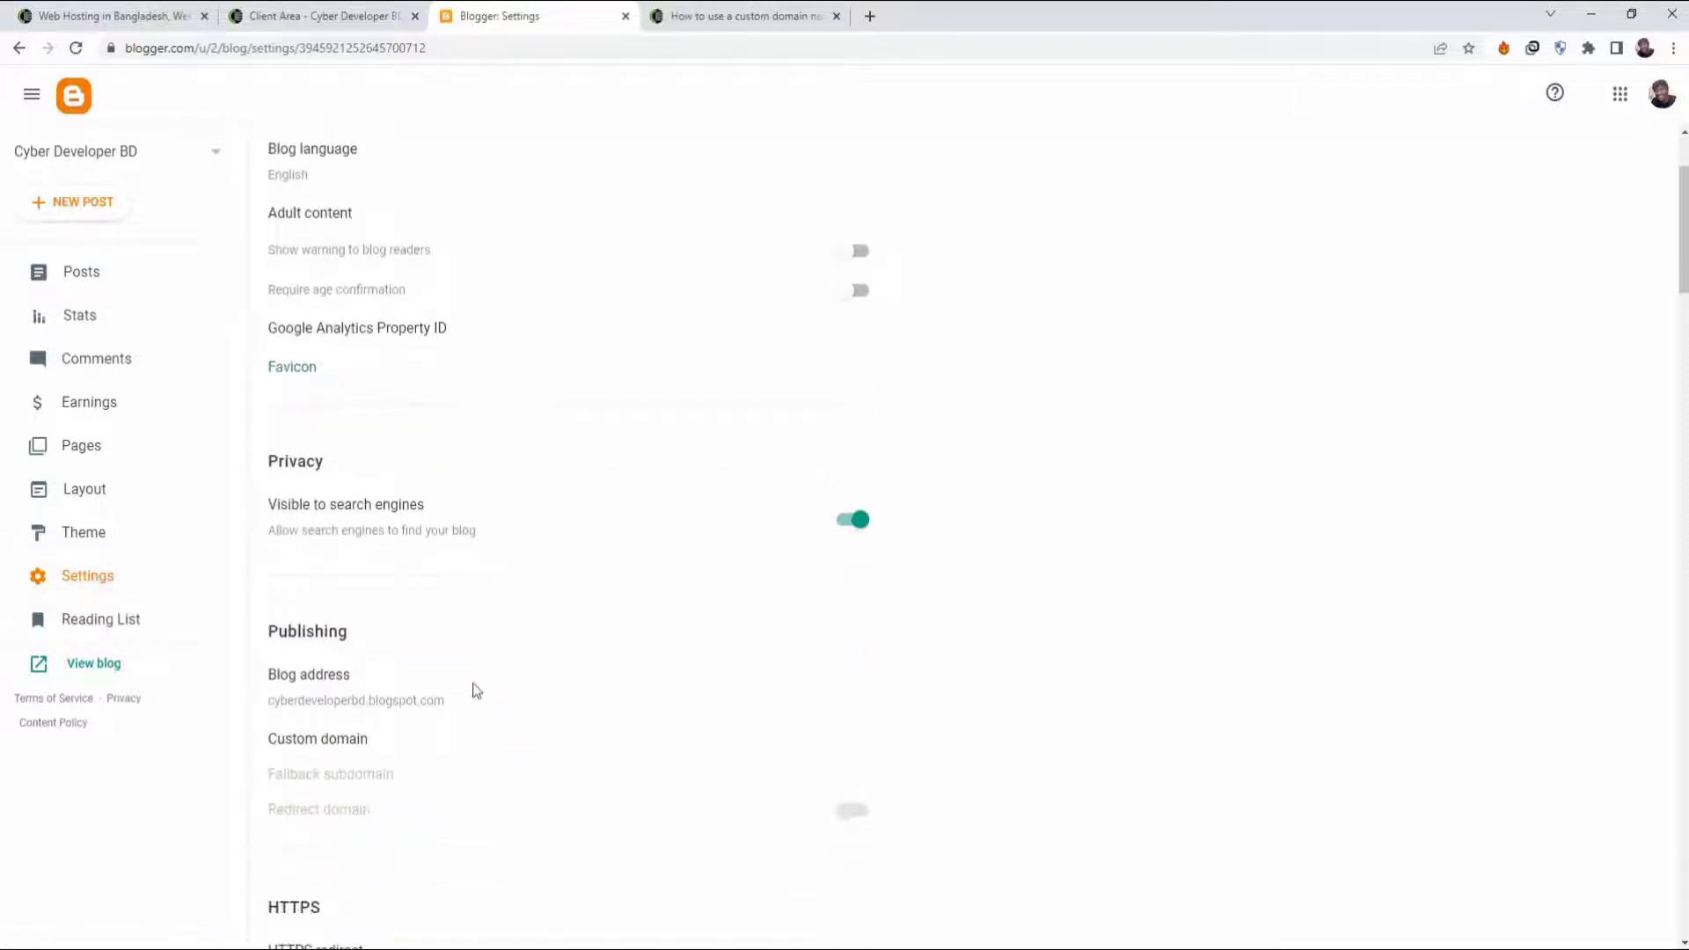
pyautogui.click(314, 744)
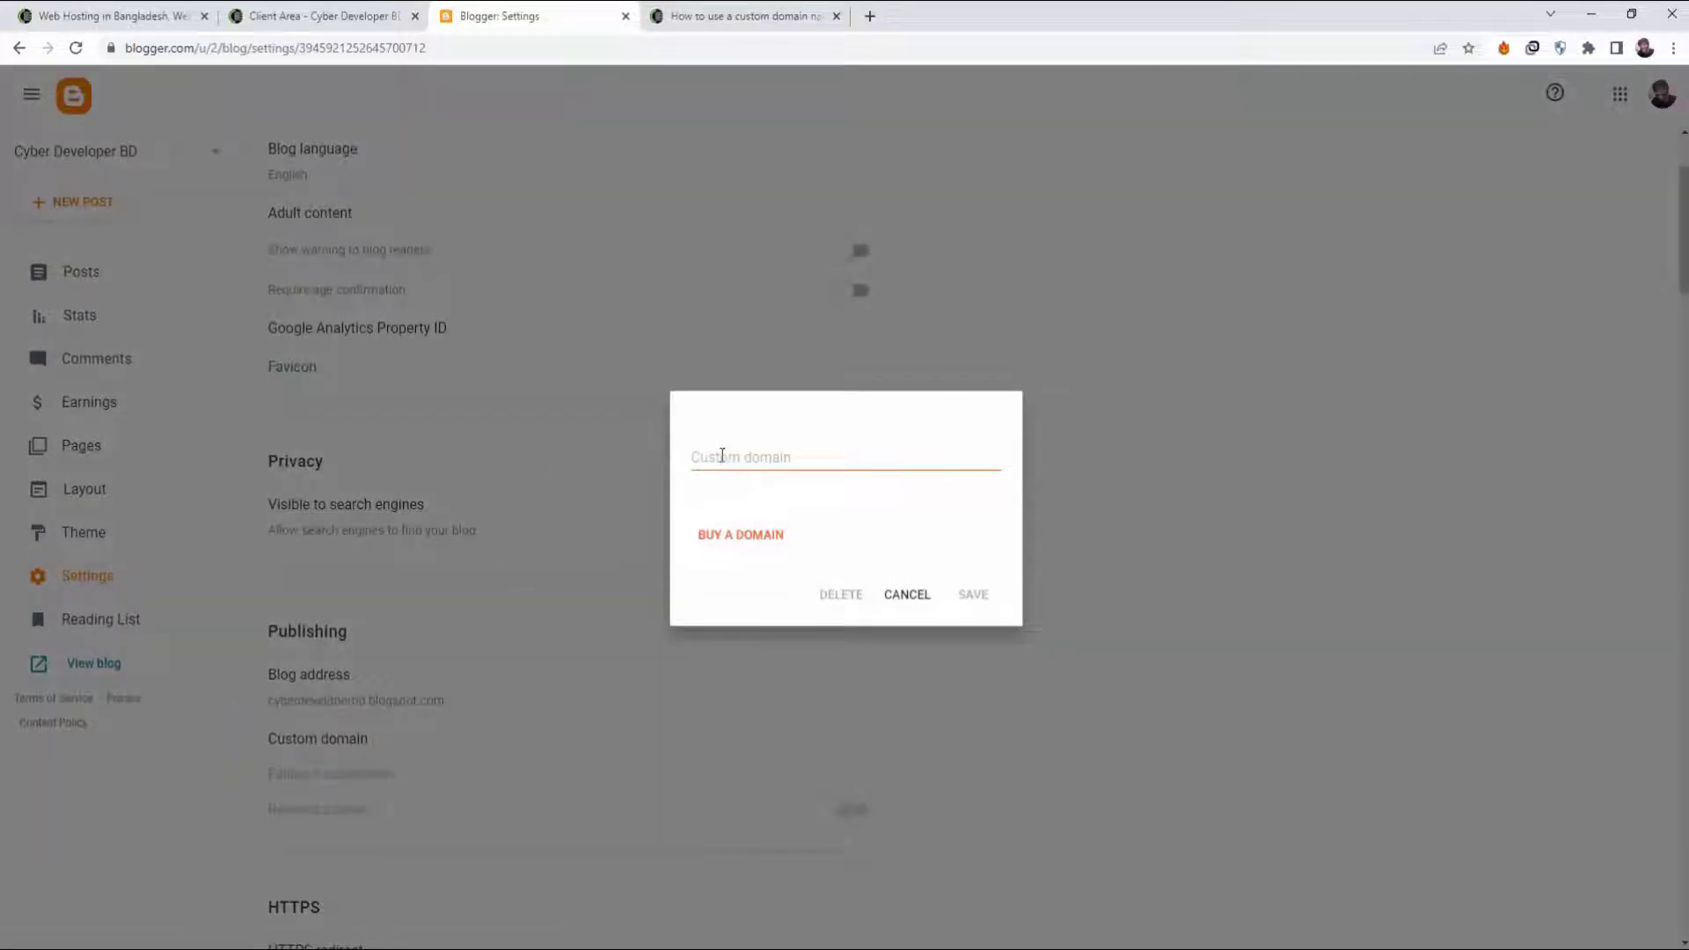
pyautogui.click(310, 17)
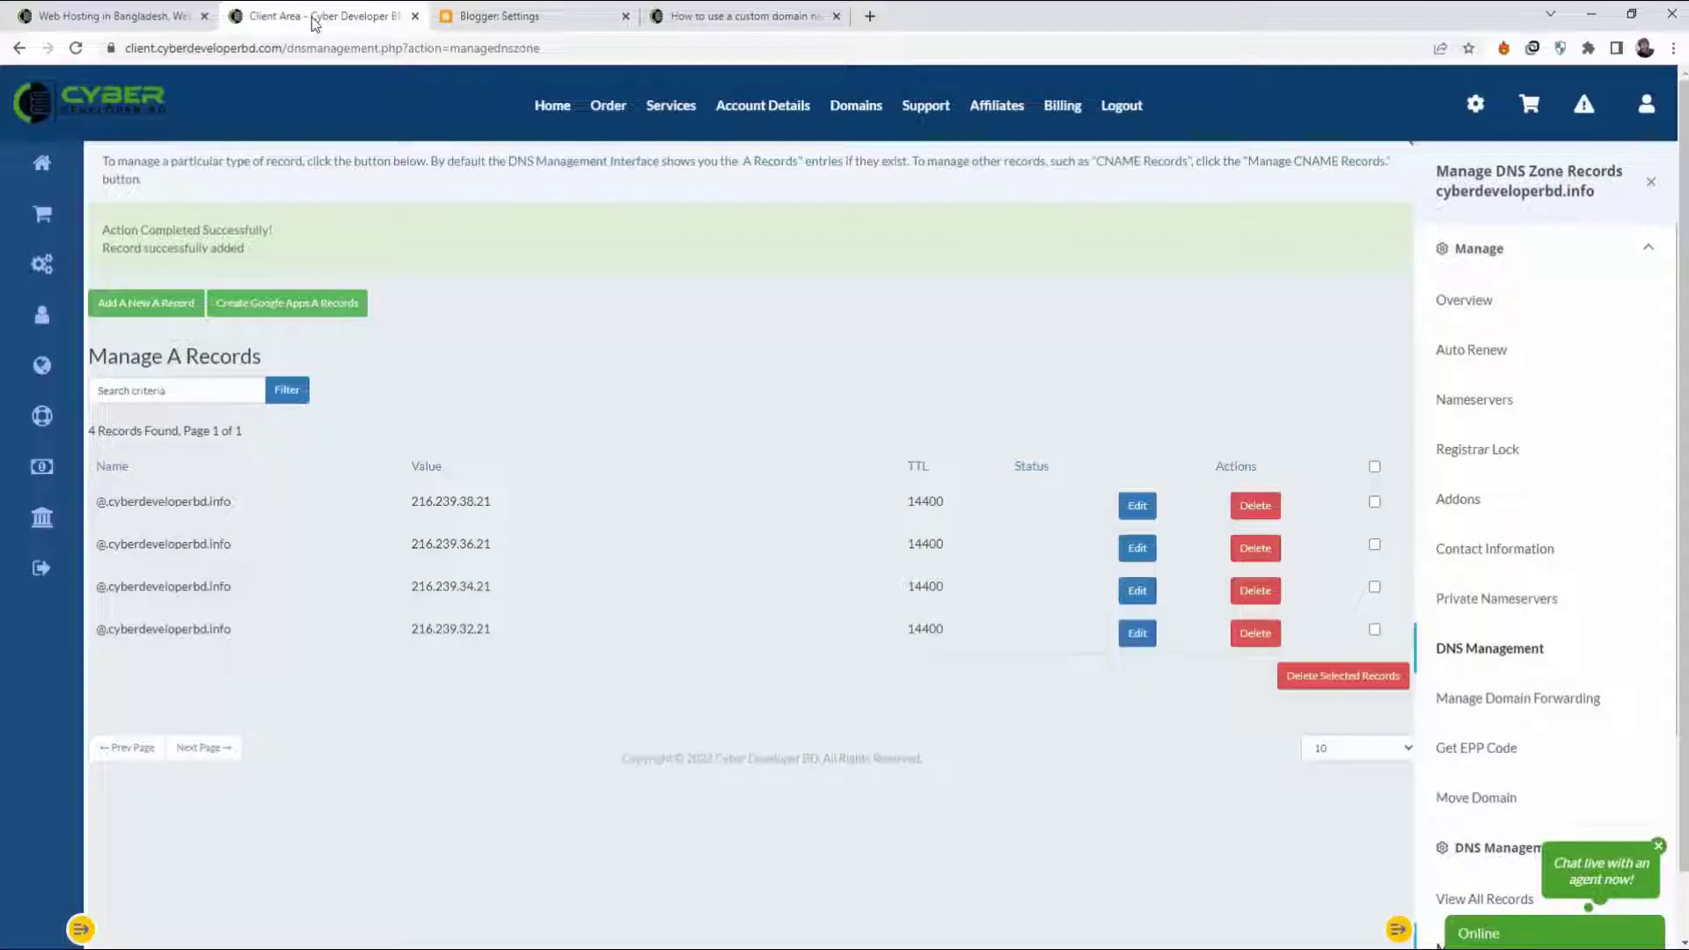
pyautogui.doubleClick(132, 503)
pyautogui.hotkey('ctrl', 'c')
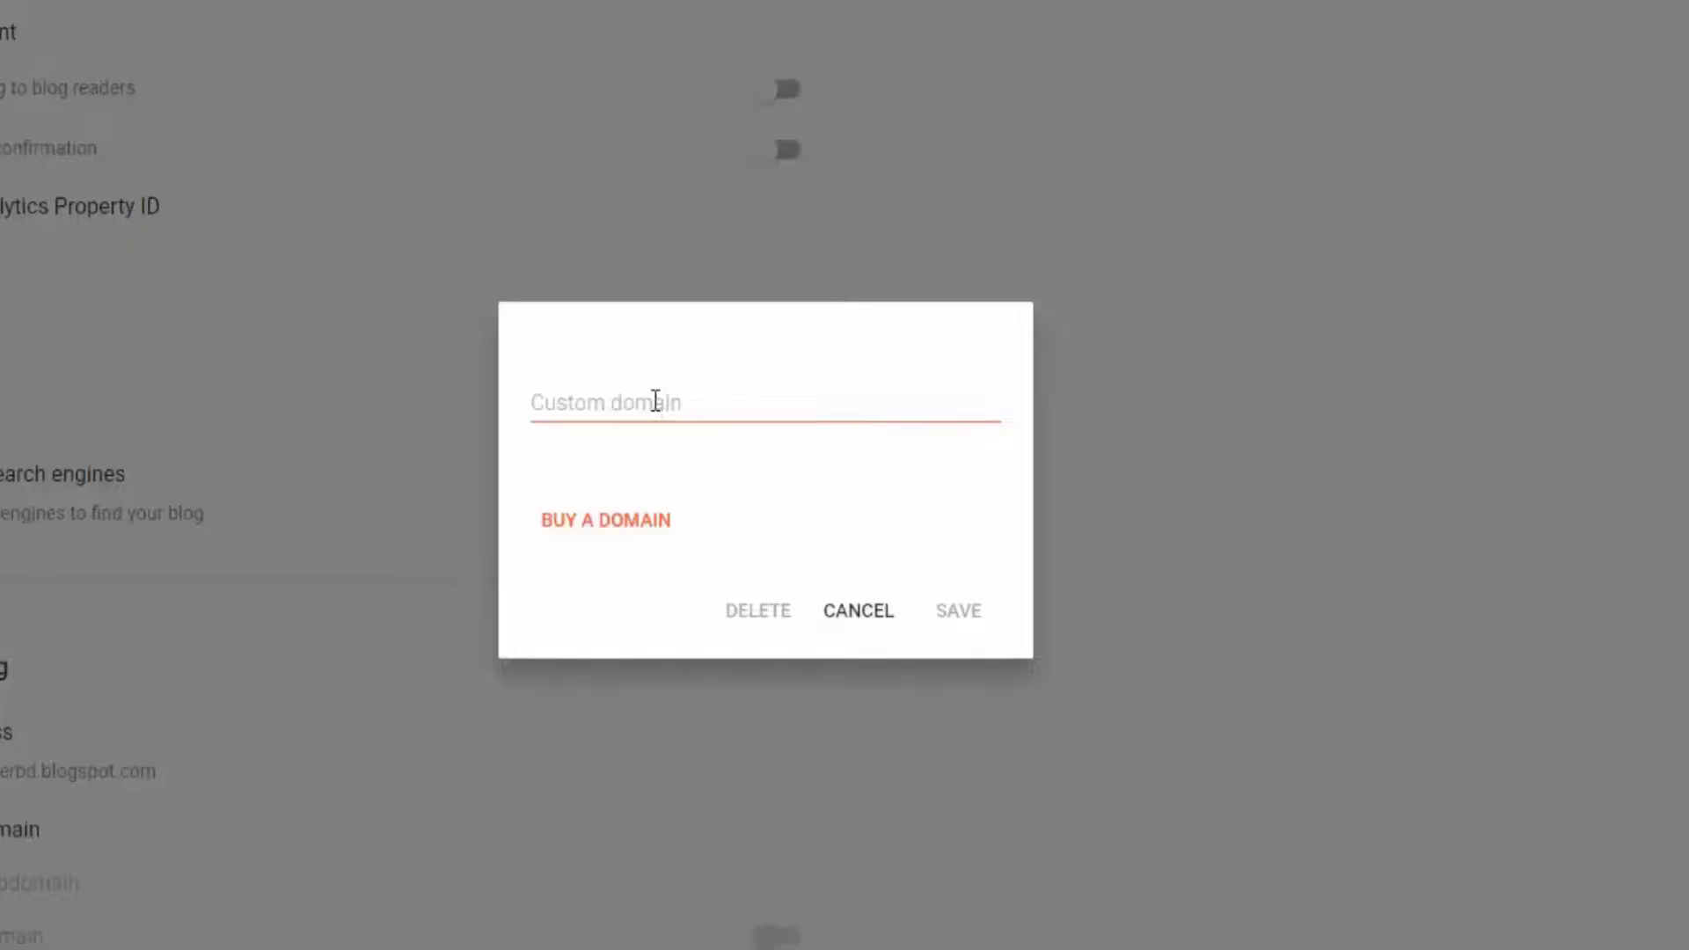
pyautogui.click(655, 402)
pyautogui.rightClick(654, 401)
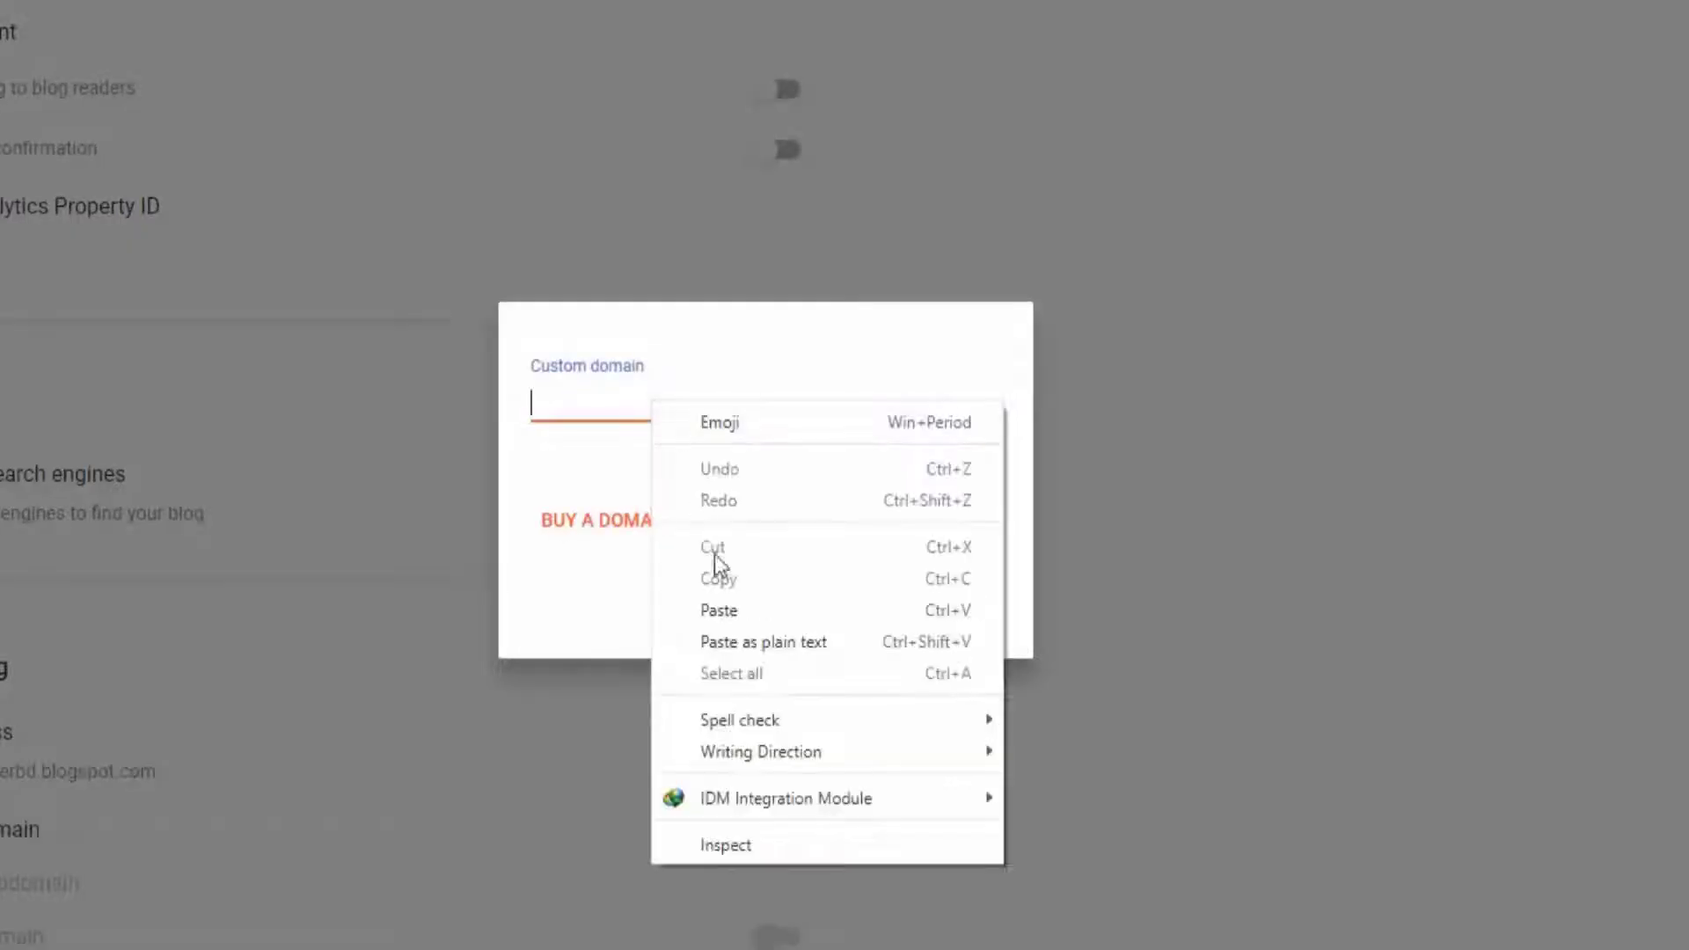
pyautogui.click(716, 611)
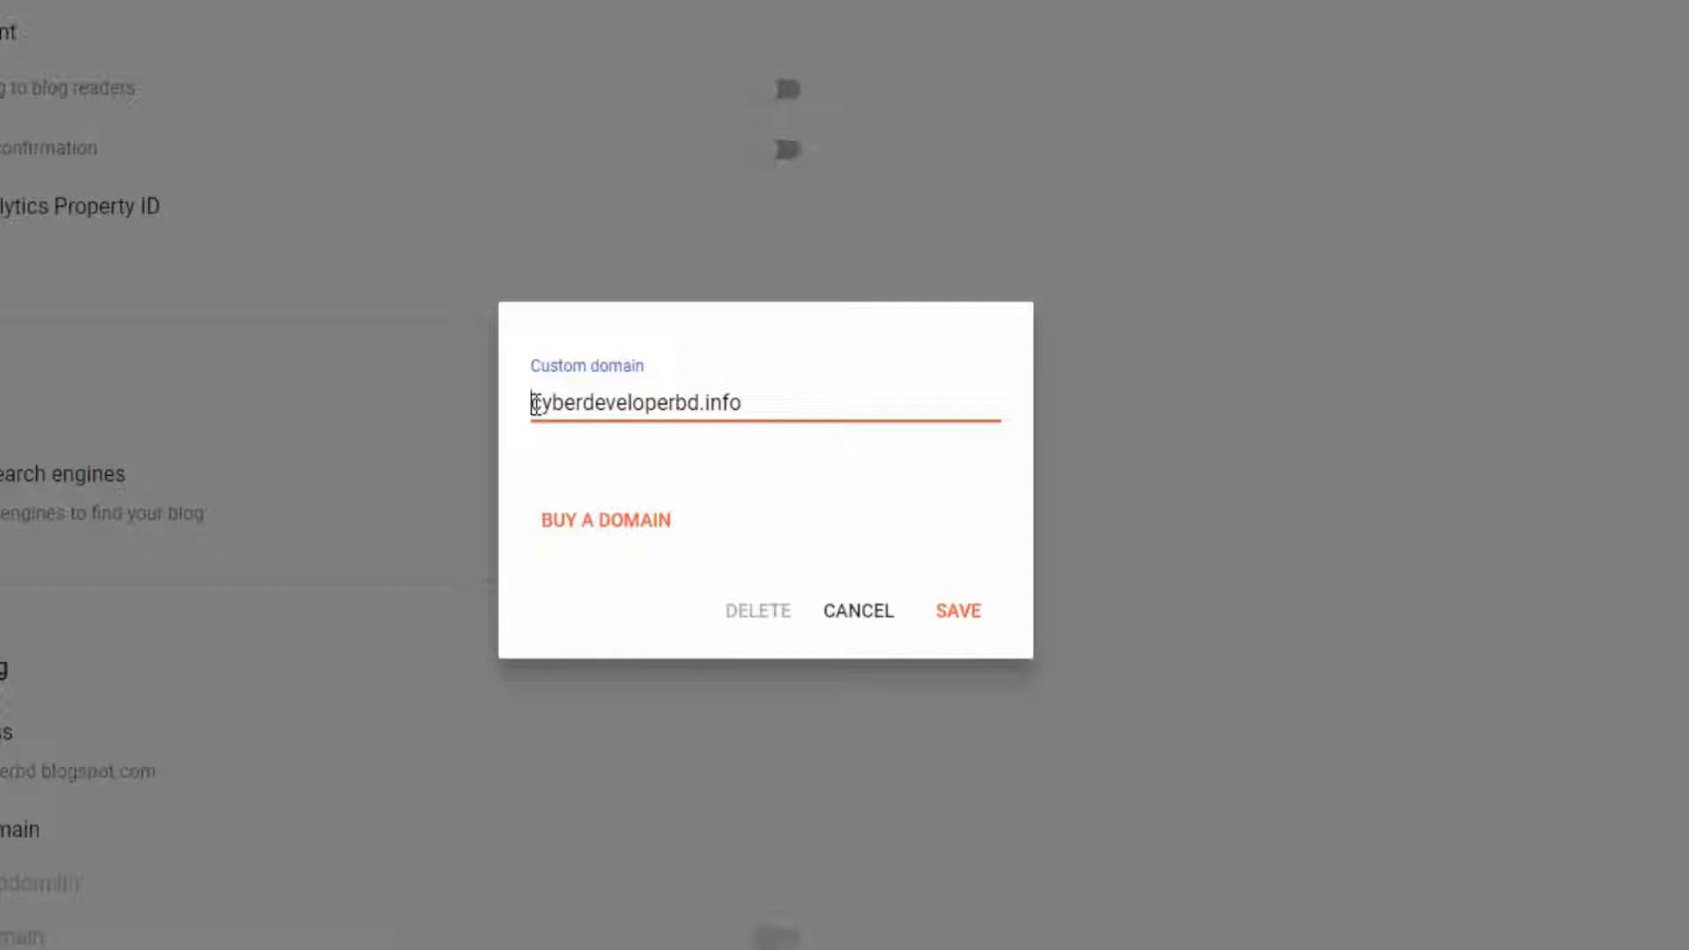
pyautogui.write('www.')
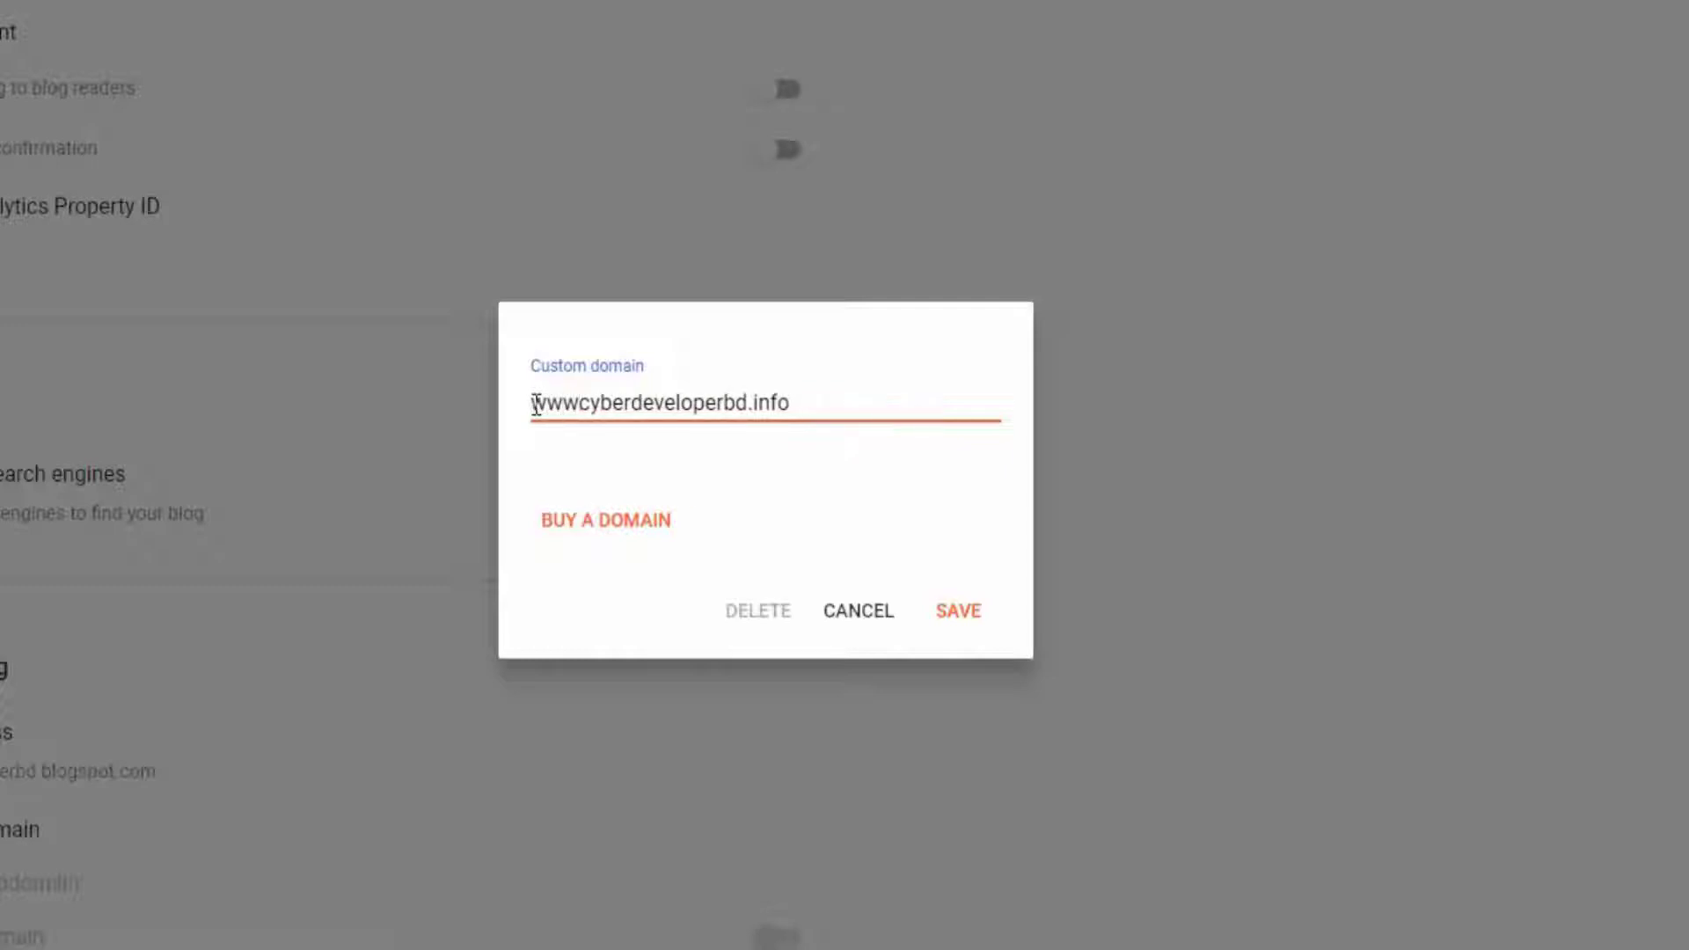
pyautogui.write('.')
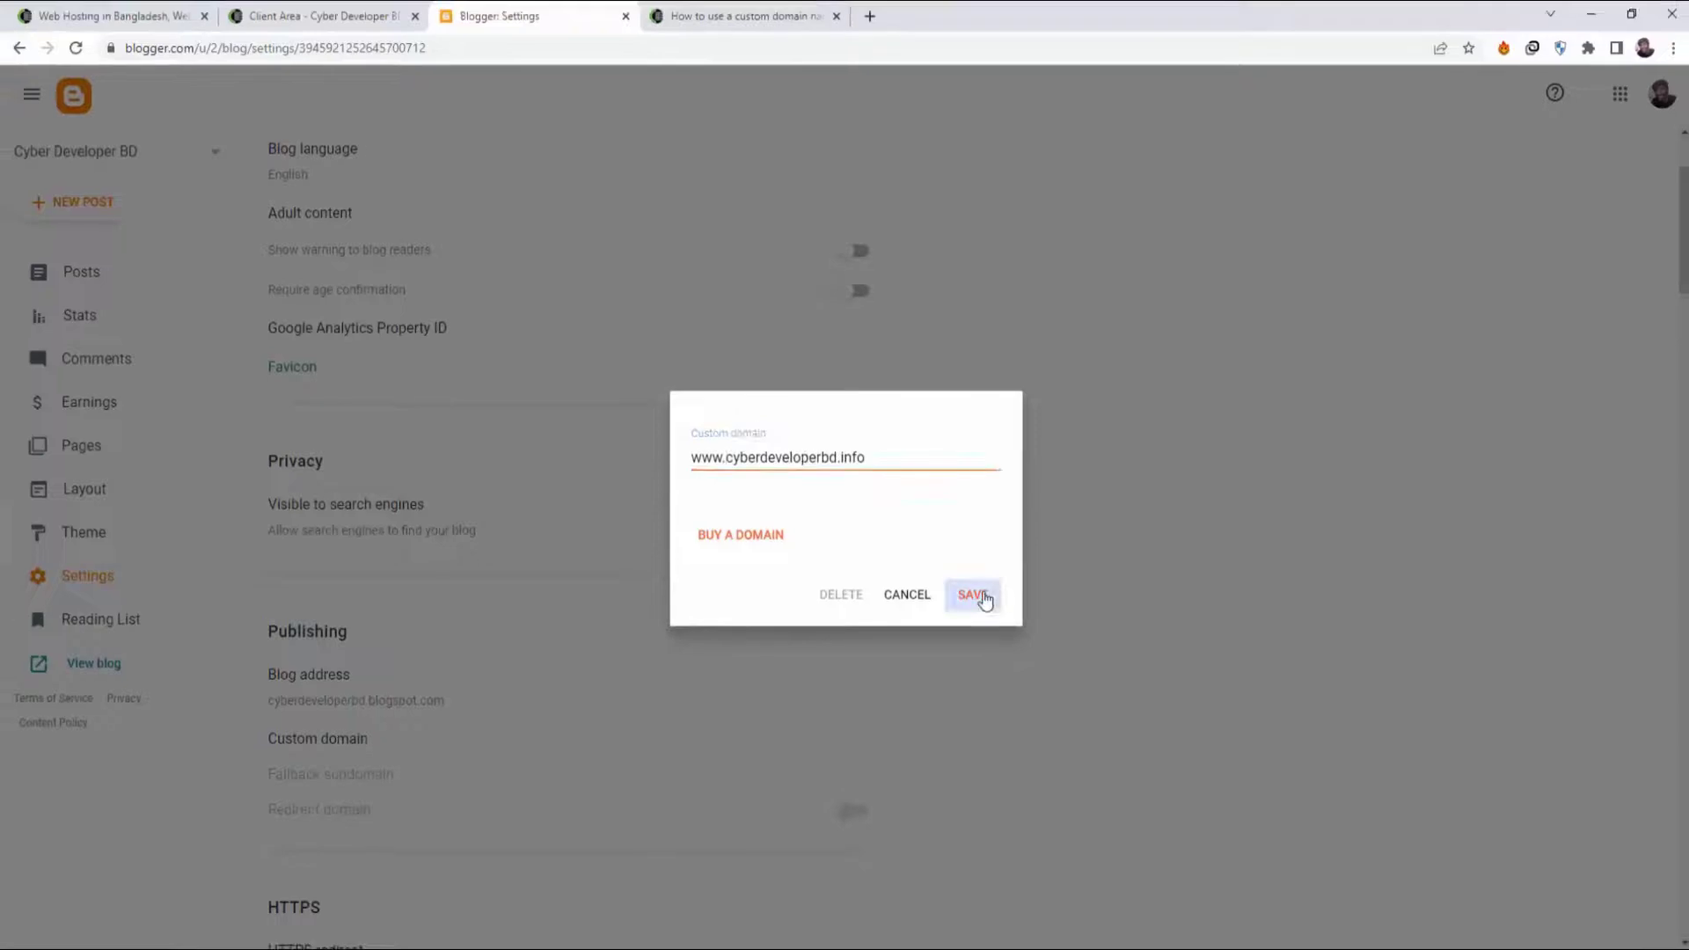
pyautogui.click(983, 598)
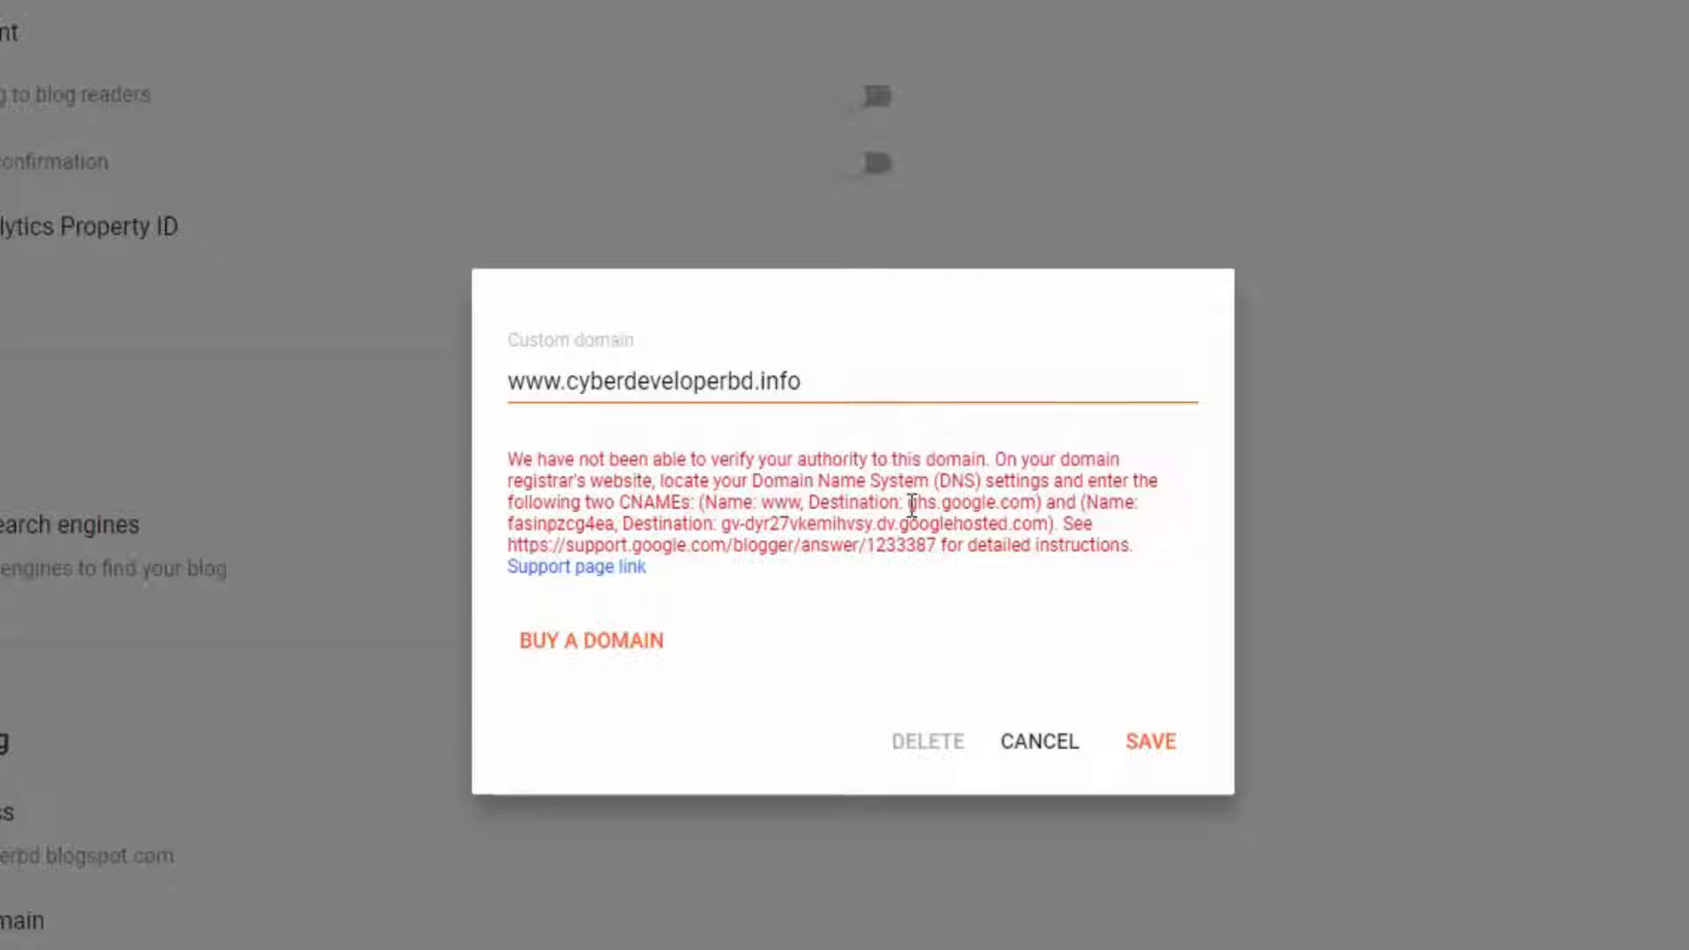
# Review the two CNAME destinations requested by Blogger and start a new CNAME record in the DNS management of cyberdeveloperbd.info.
pyautogui.moveTo(911, 505); pyautogui.dragTo(1023, 502)
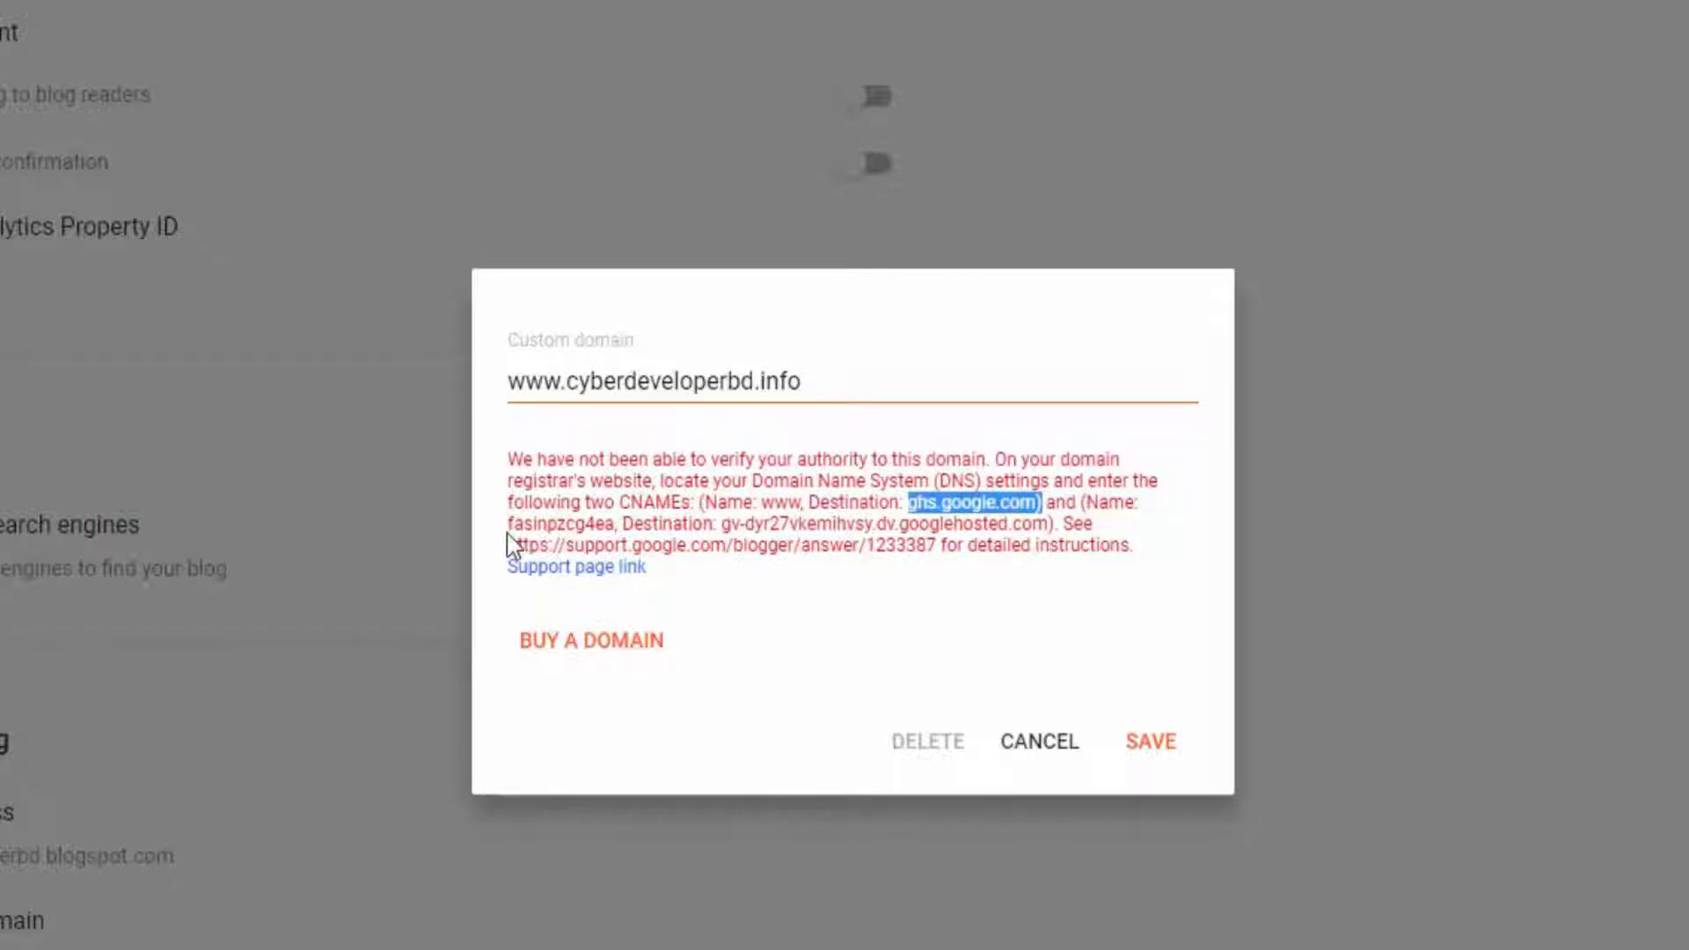
pyautogui.moveTo(509, 523); pyautogui.dragTo(1034, 531)
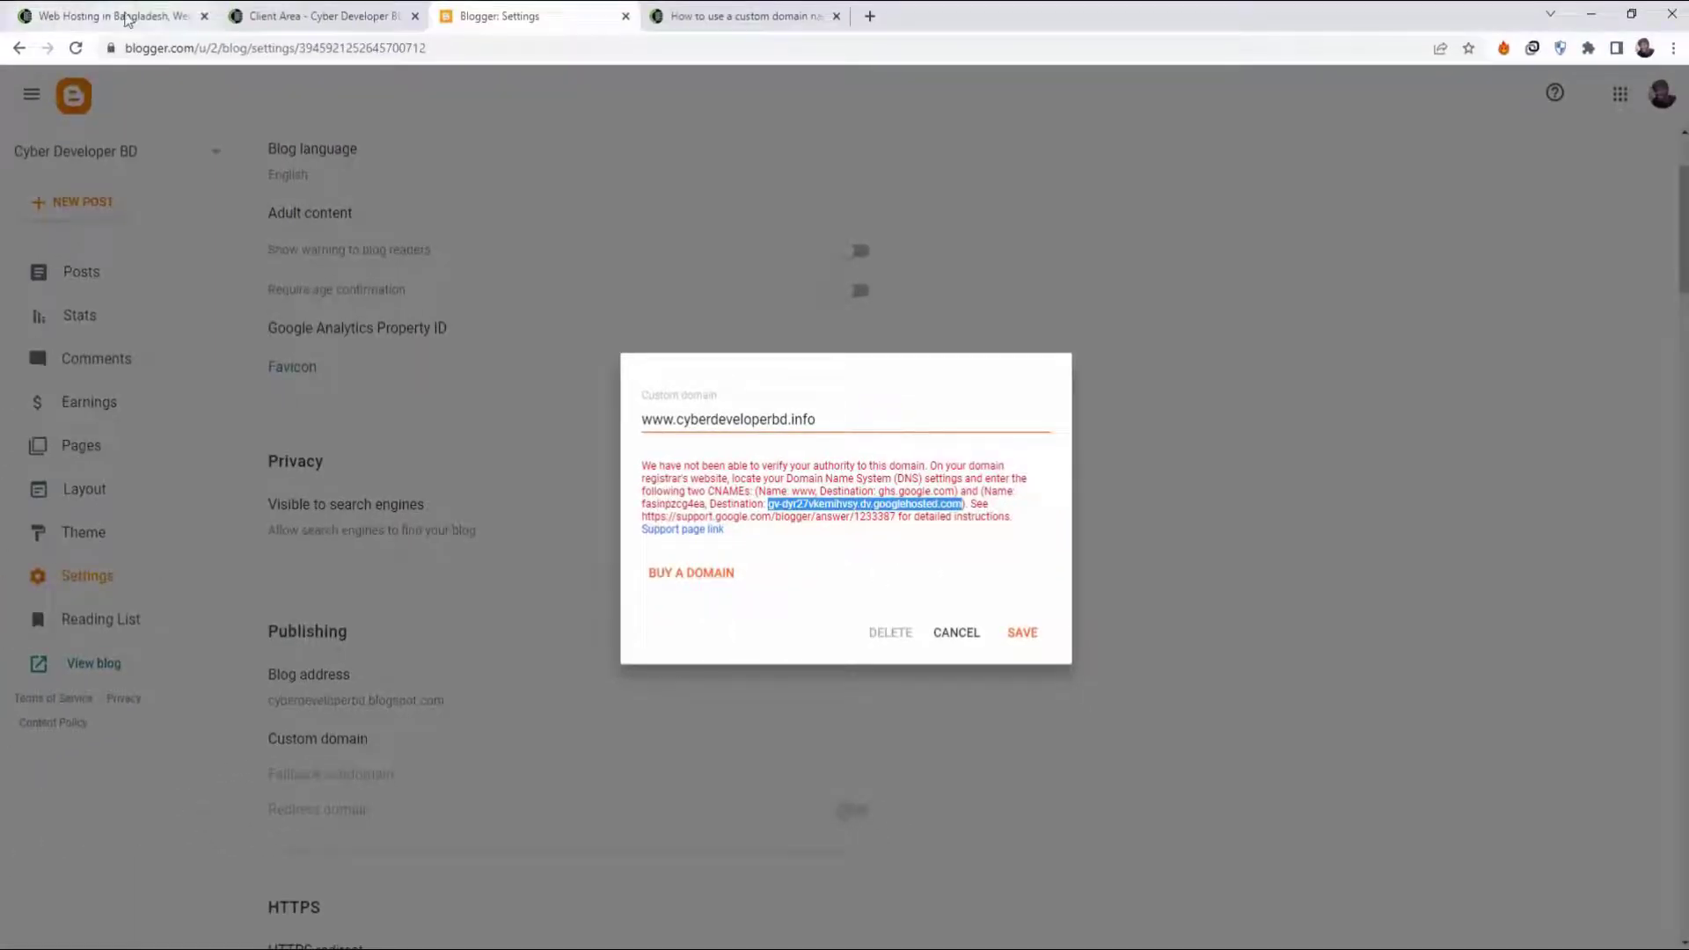
pyautogui.click(317, 16)
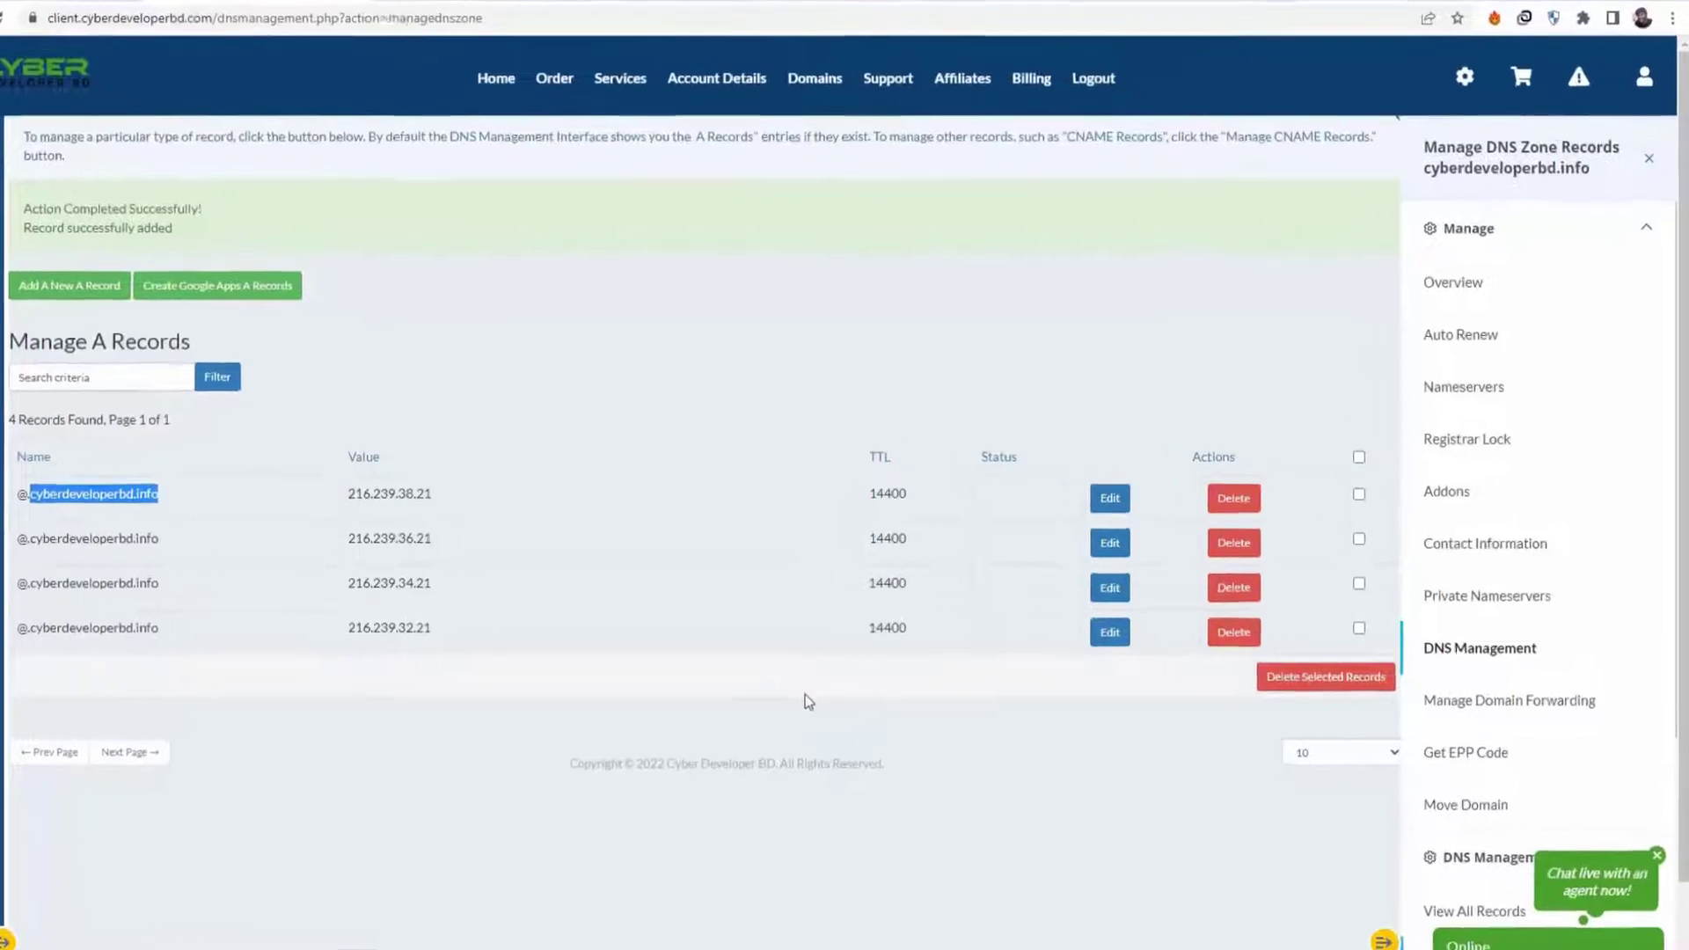
pyautogui.scroll(-2, 1507, 606)
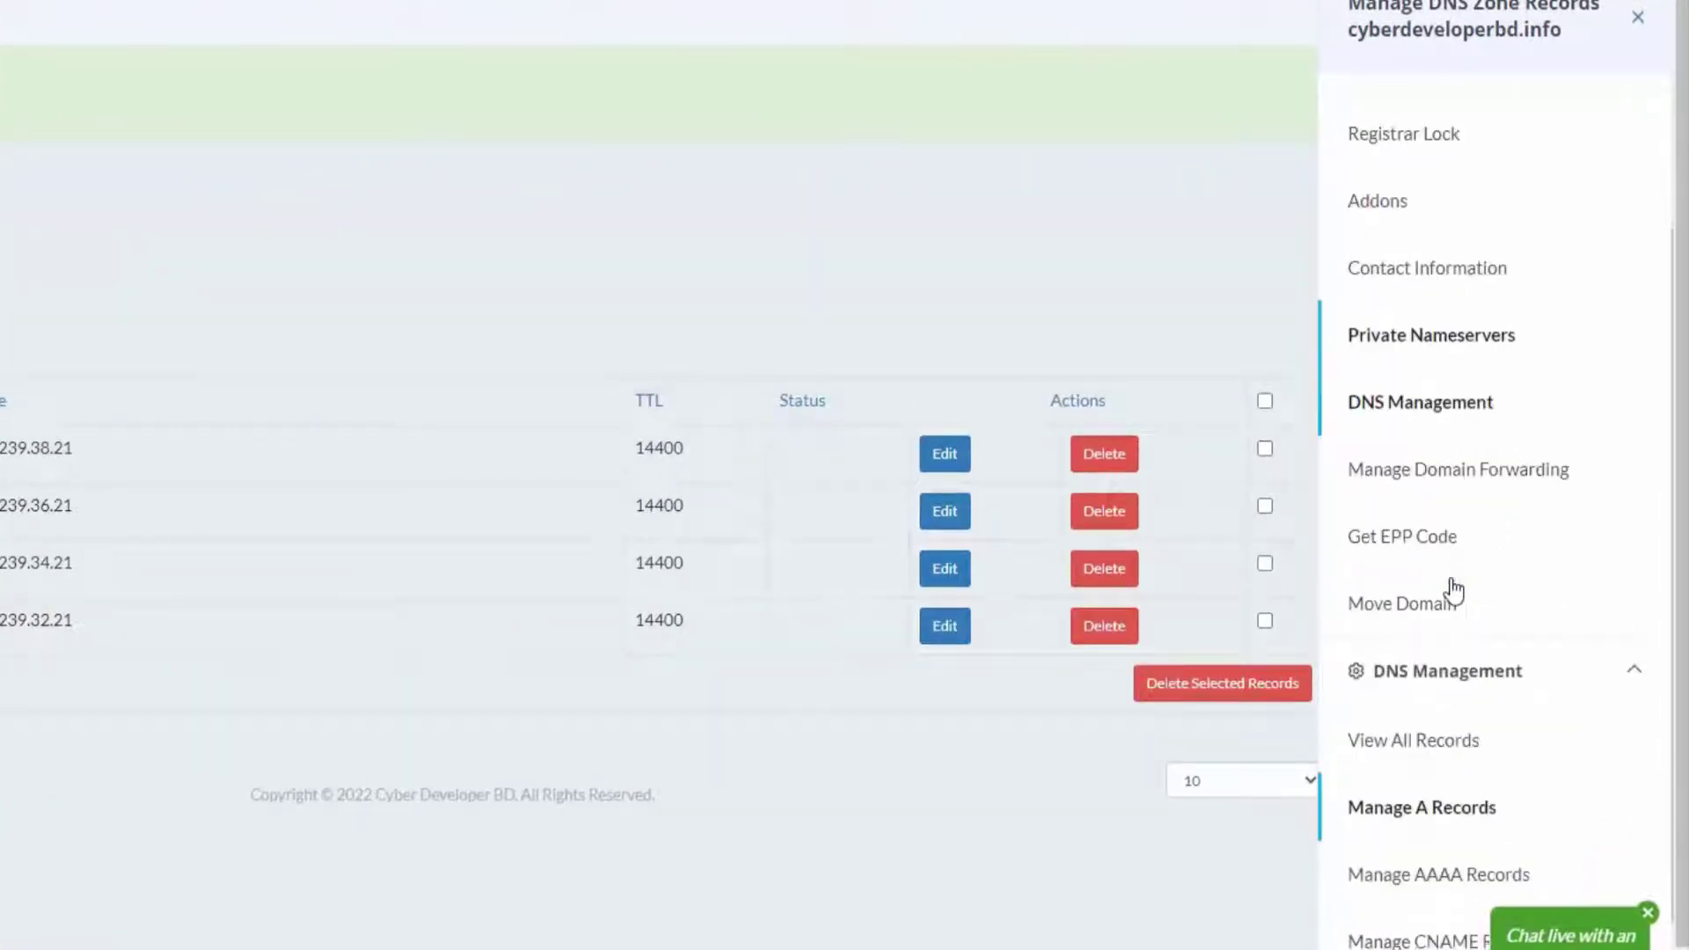
pyautogui.scroll(-1, 1477, 498)
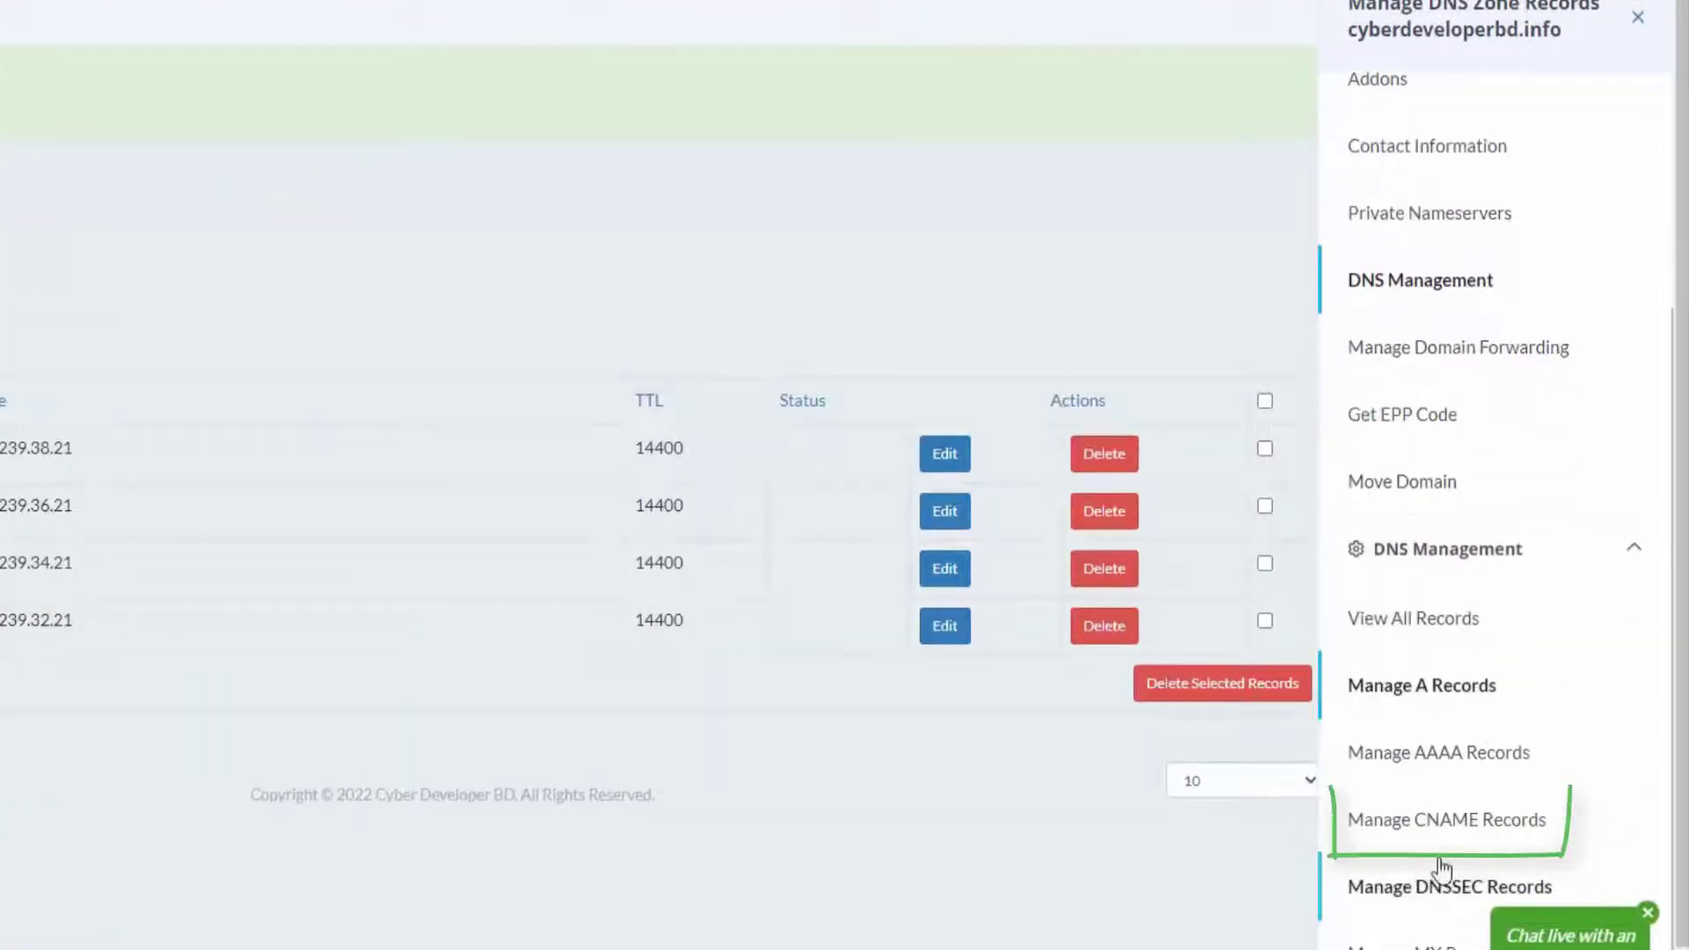
pyautogui.click(1520, 827)
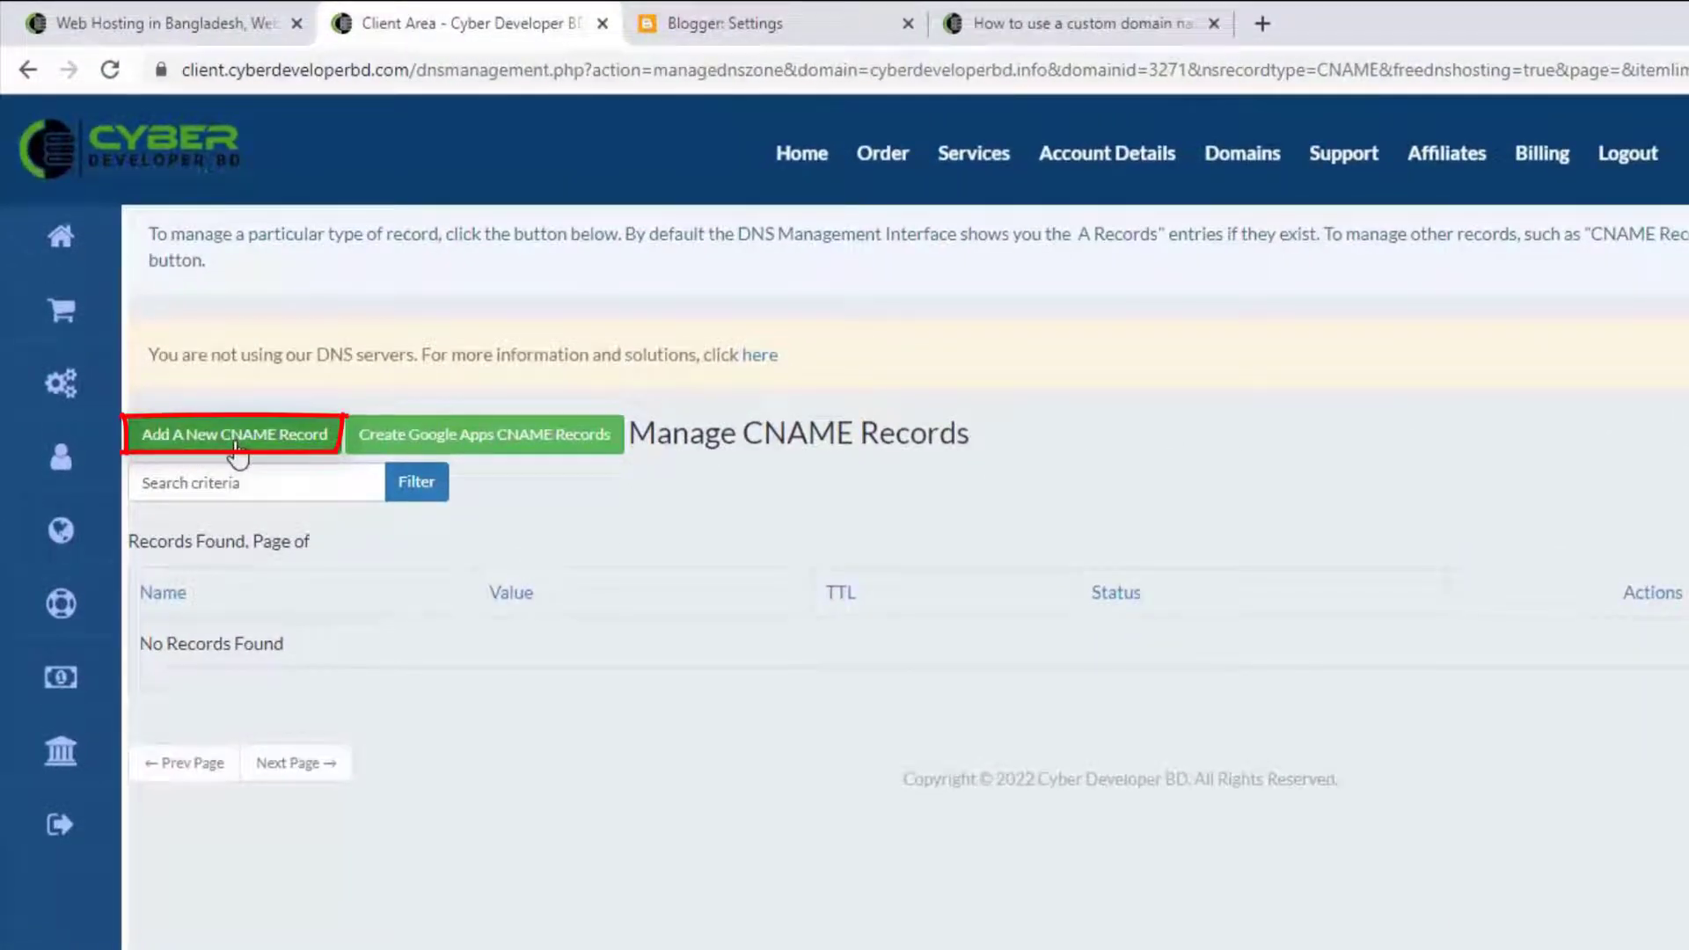
pyautogui.click(236, 437)
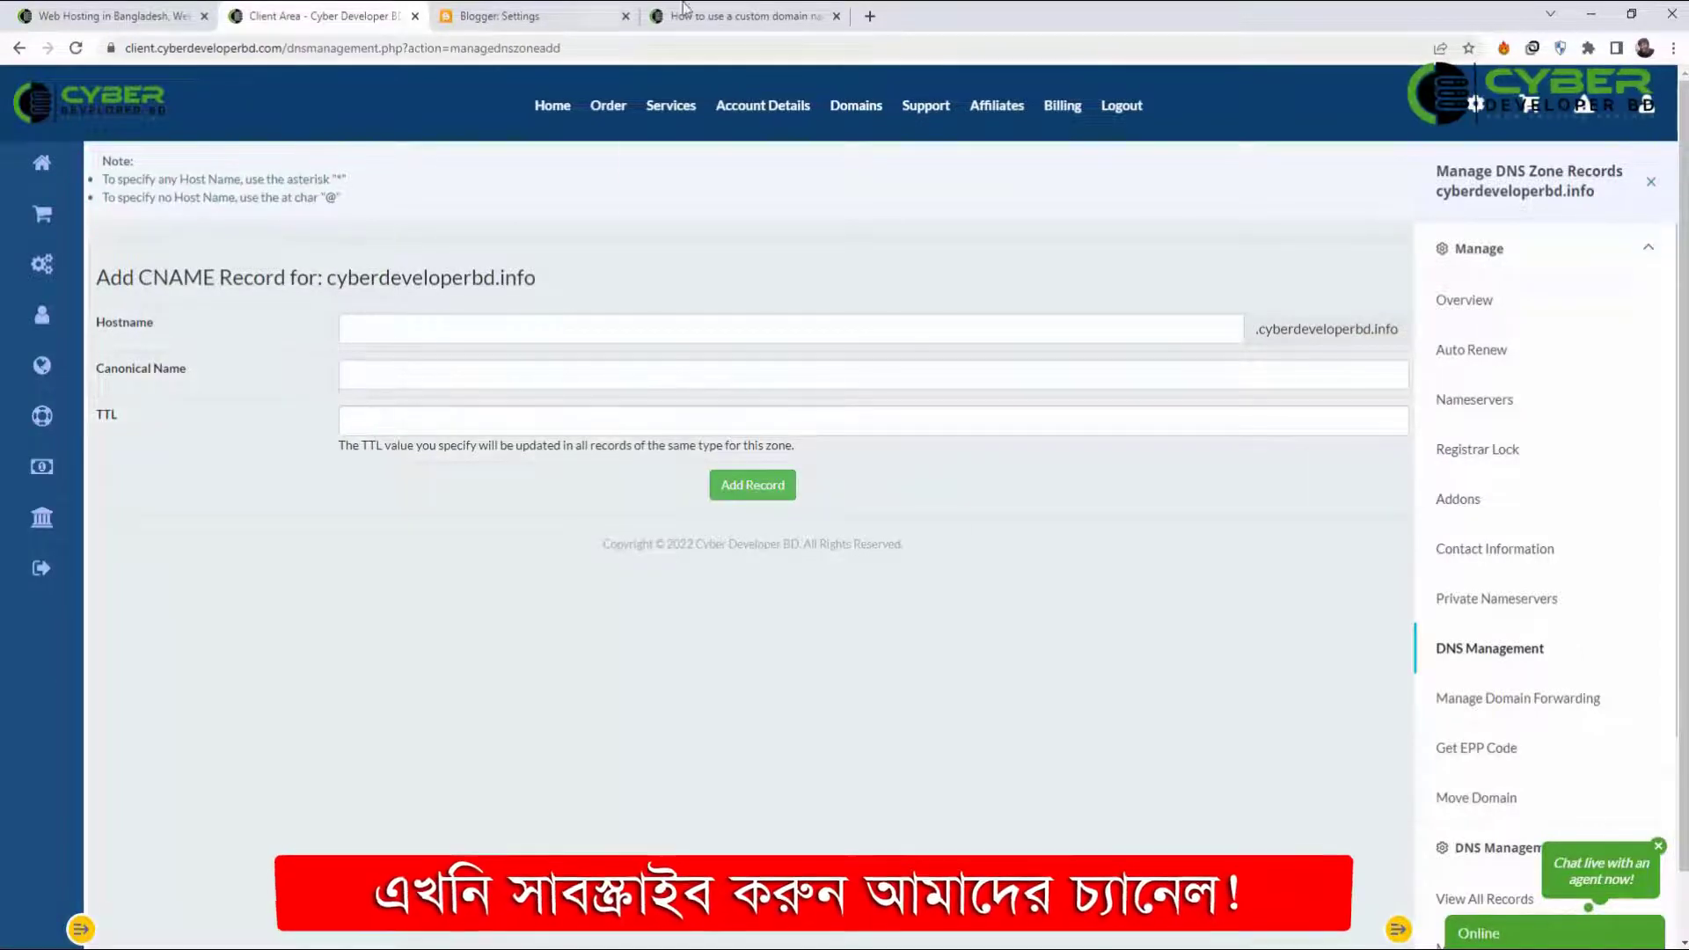
# Add a CNAME record with hostname www and canonical name ghs.google.com, copied from Blogger's custom domain dialog.
pyautogui.click(552, 15)
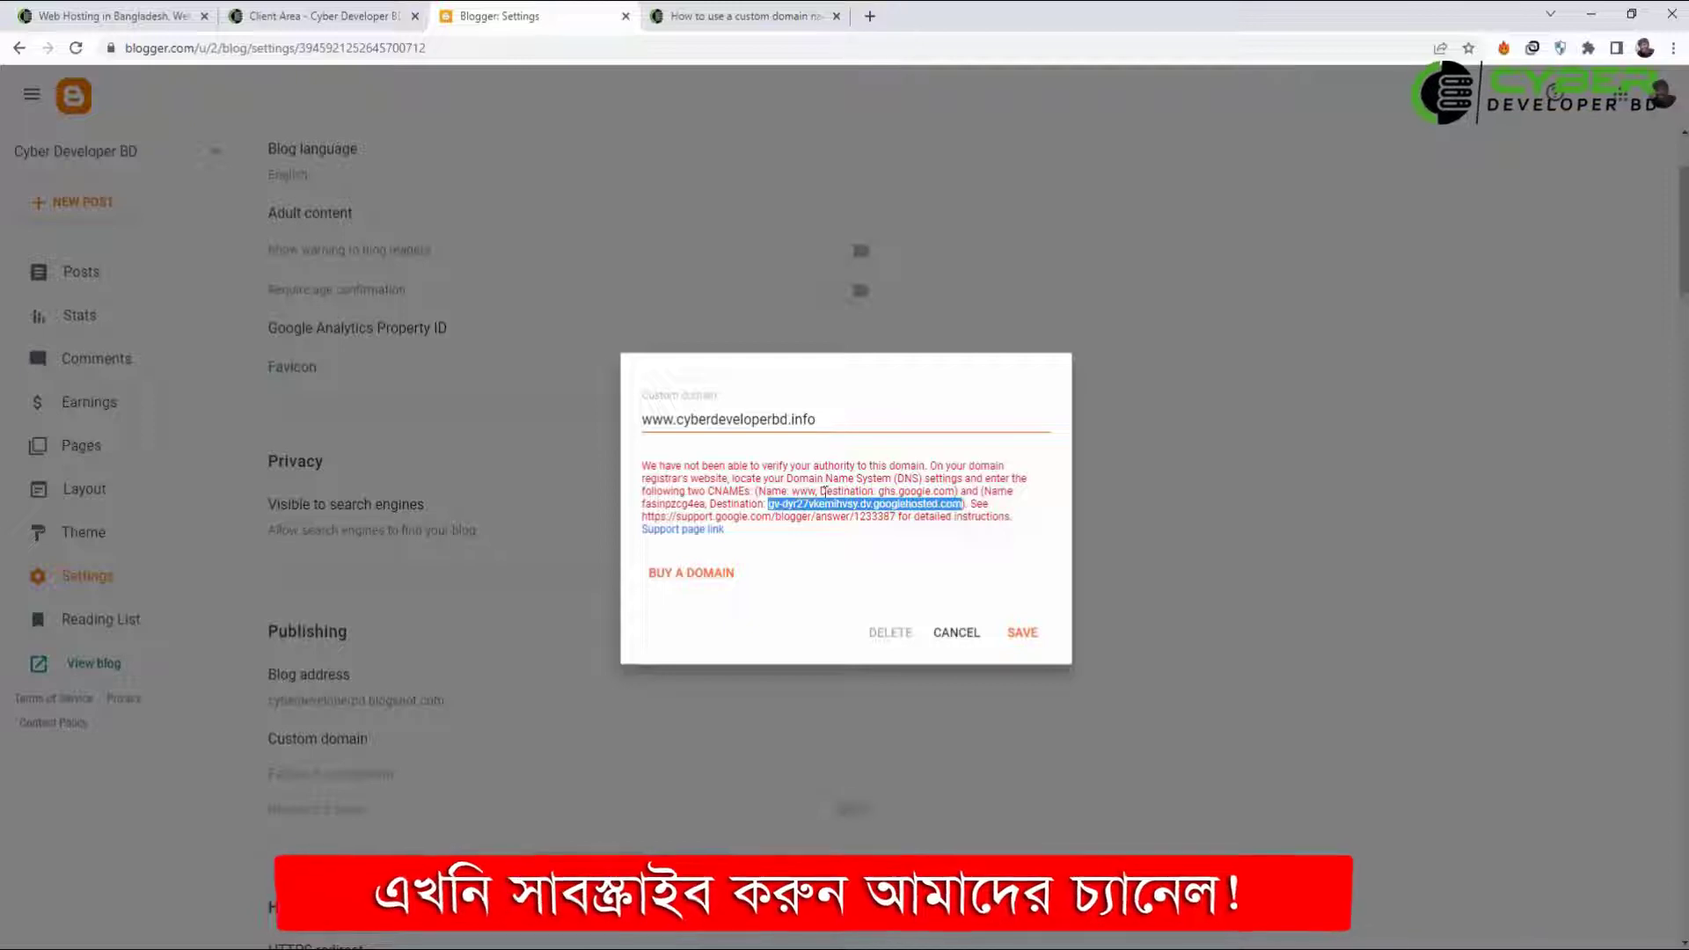
pyautogui.moveTo(879, 491); pyautogui.dragTo(955, 493)
pyautogui.rightClick(937, 494)
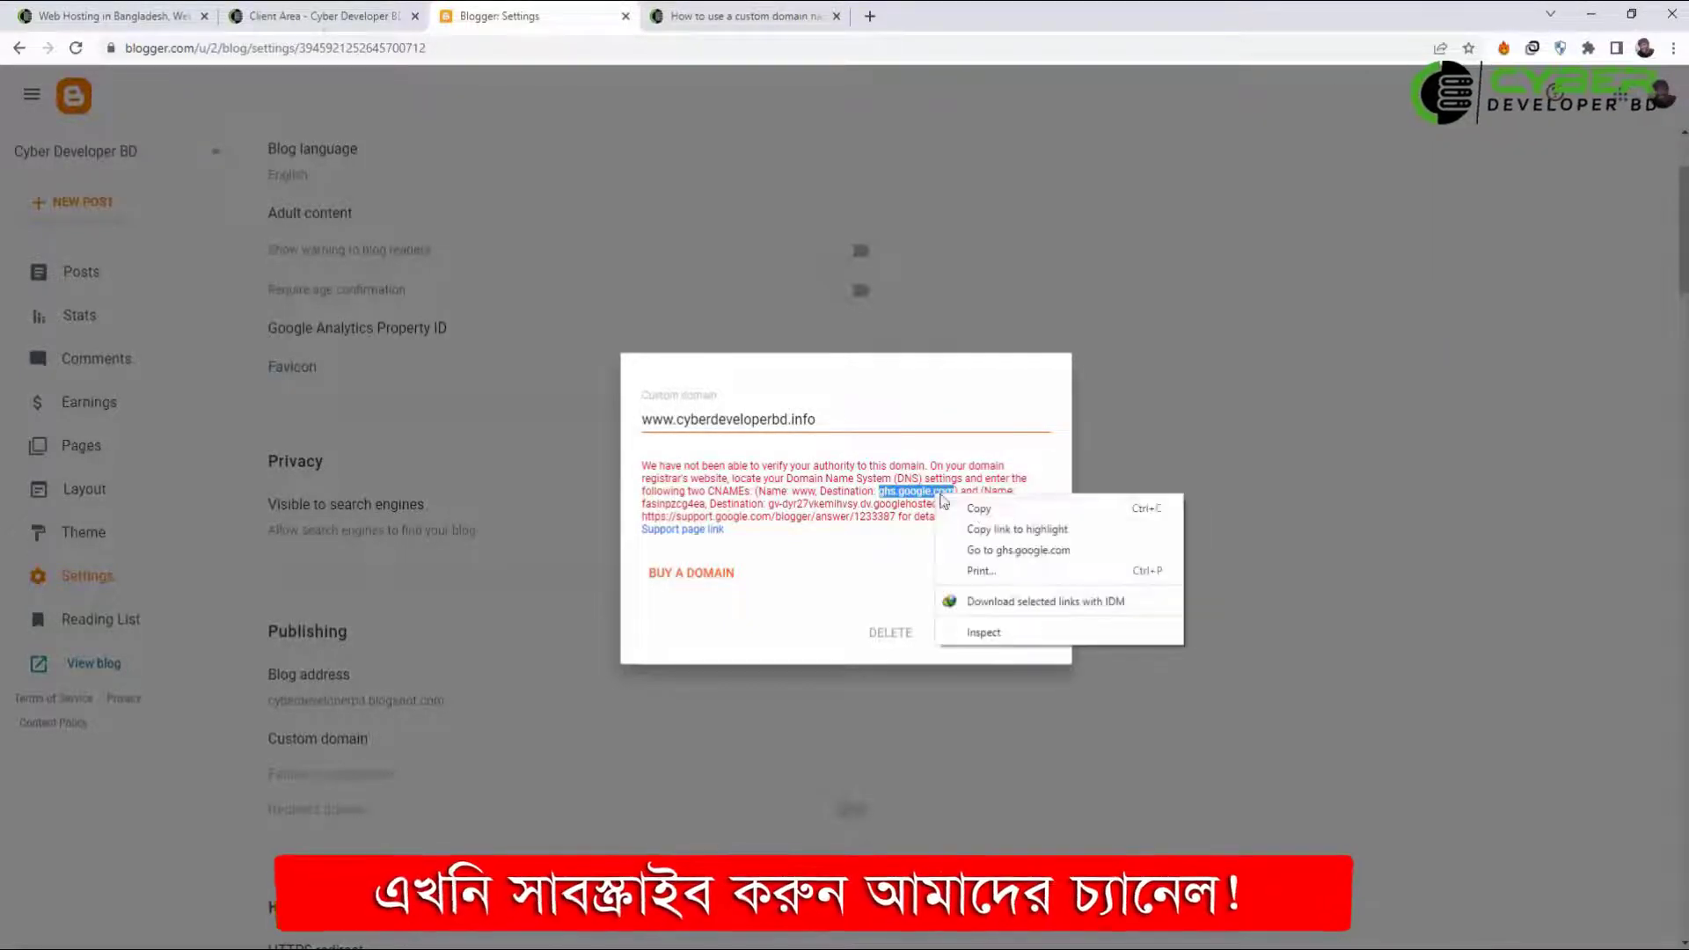
pyautogui.click(977, 509)
pyautogui.click(321, 15)
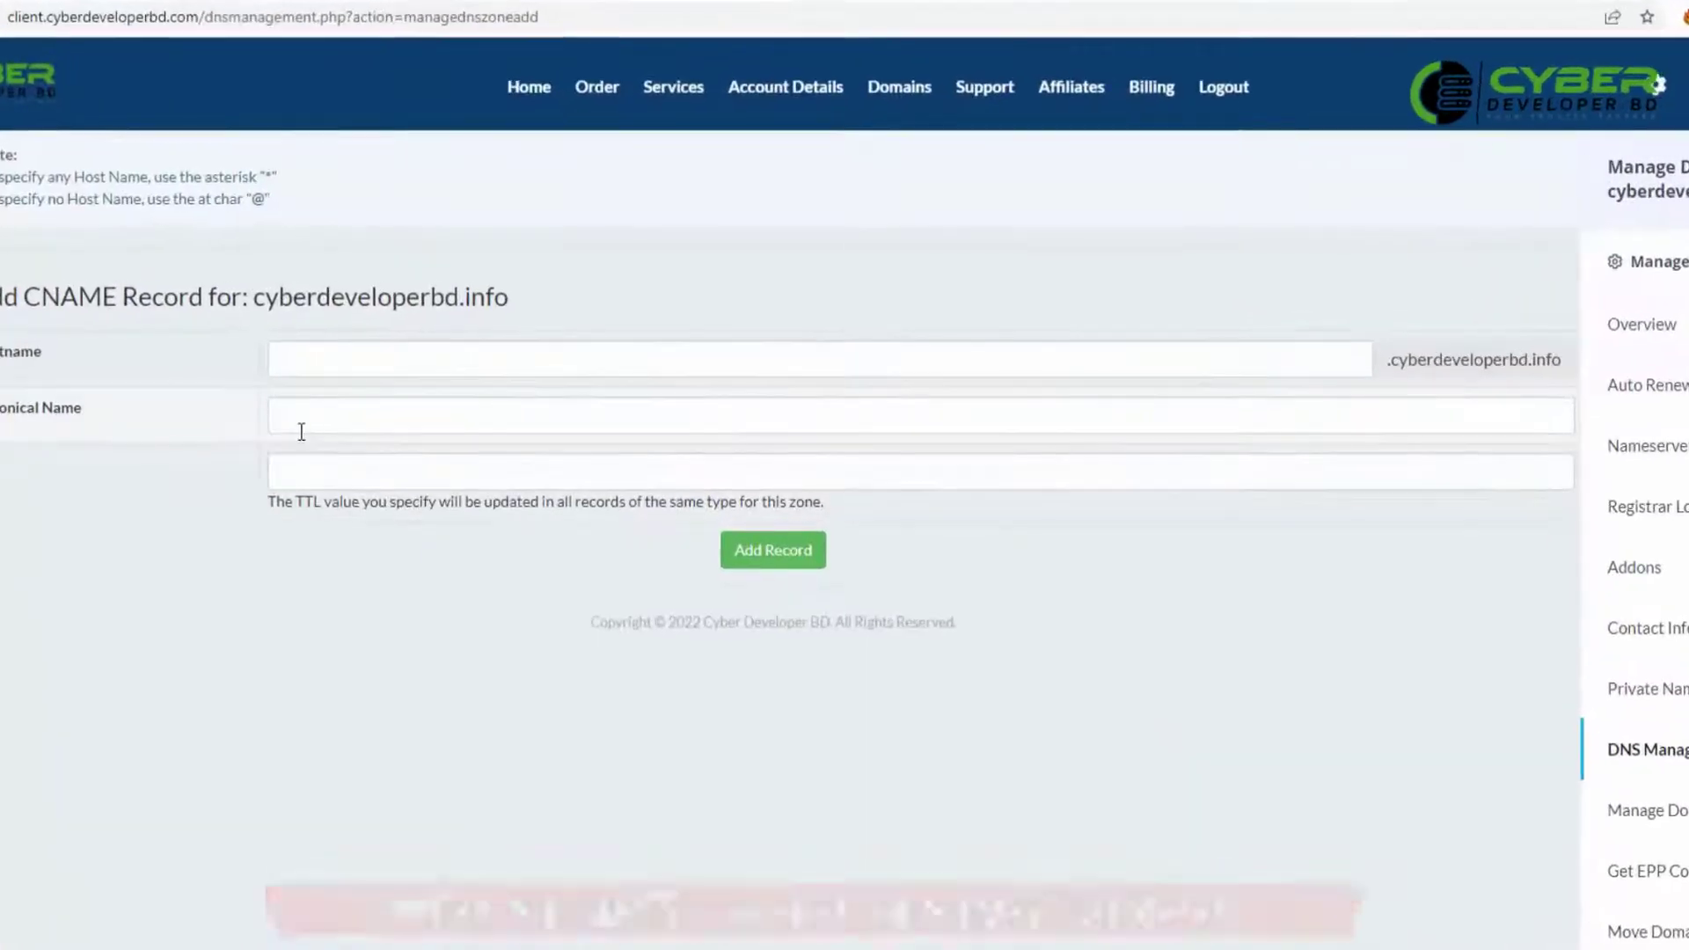
pyautogui.click(317, 428)
pyautogui.hotkey('ctrl', 'v')
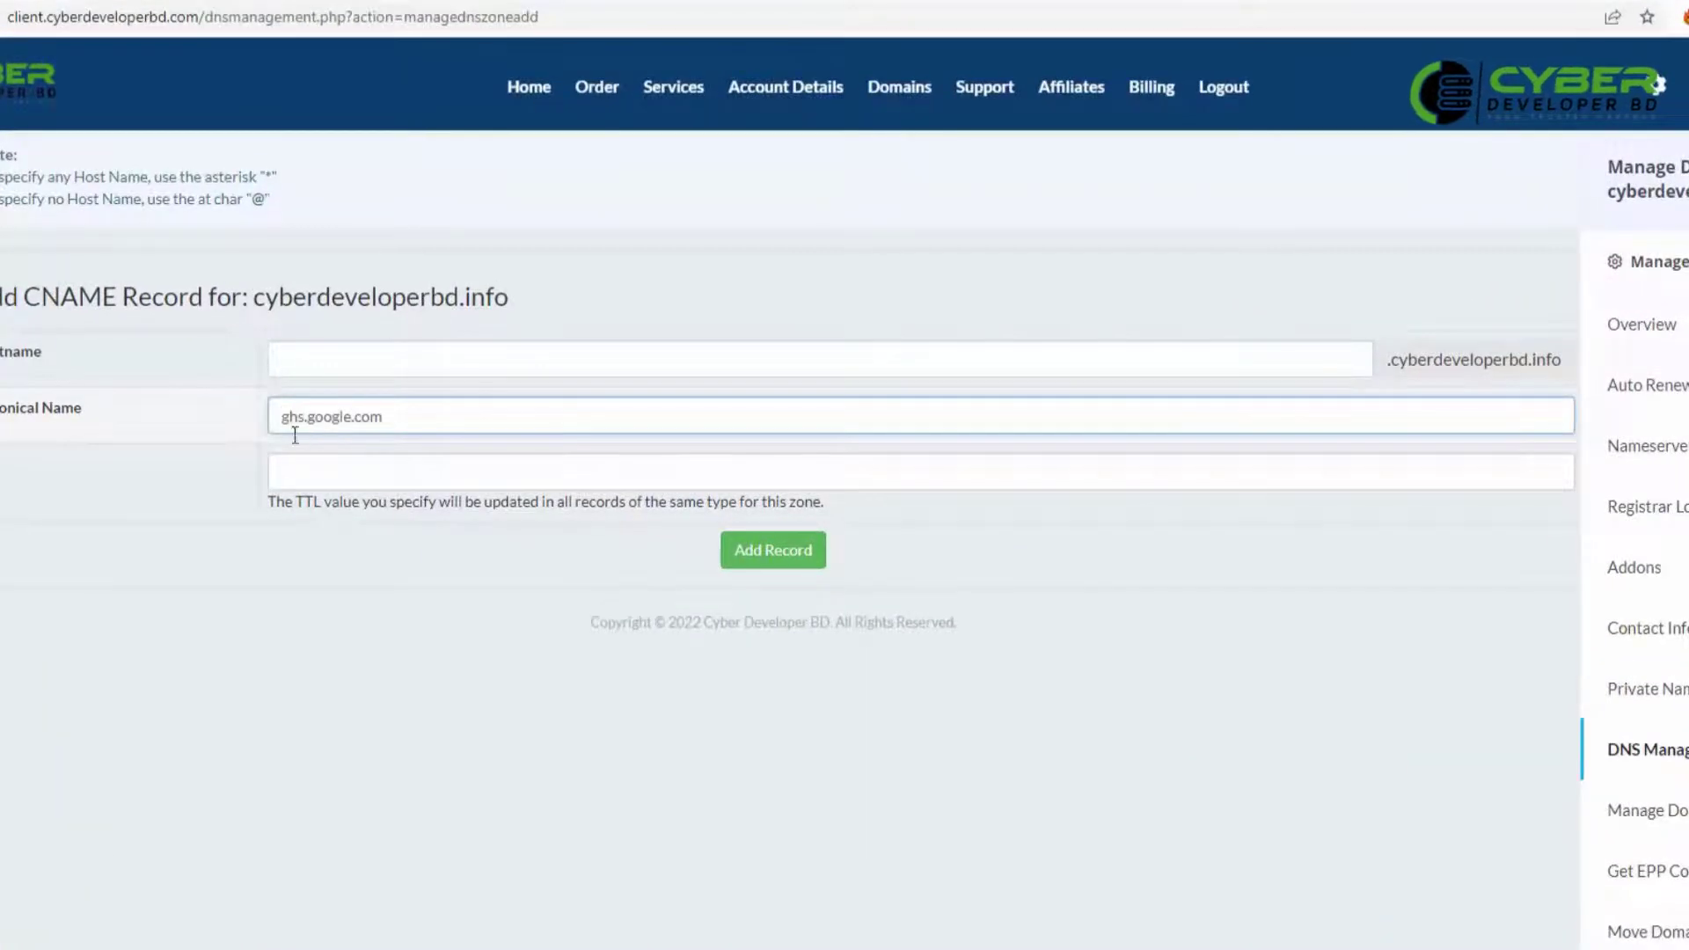
pyautogui.click(325, 357)
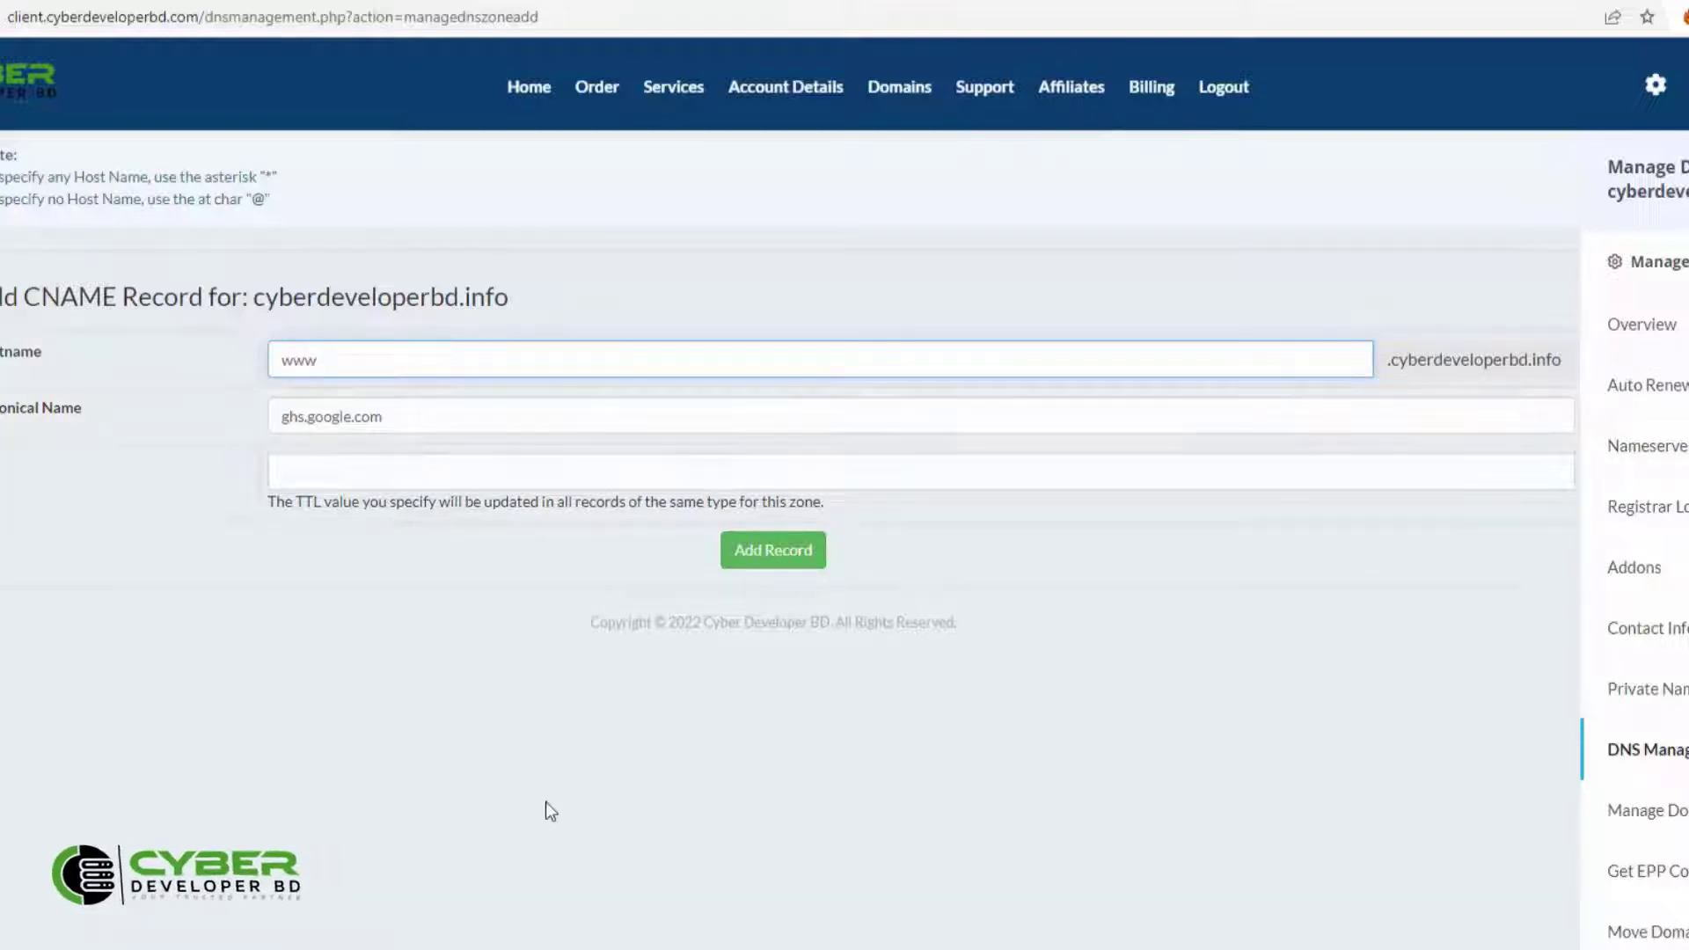
pyautogui.click(778, 561)
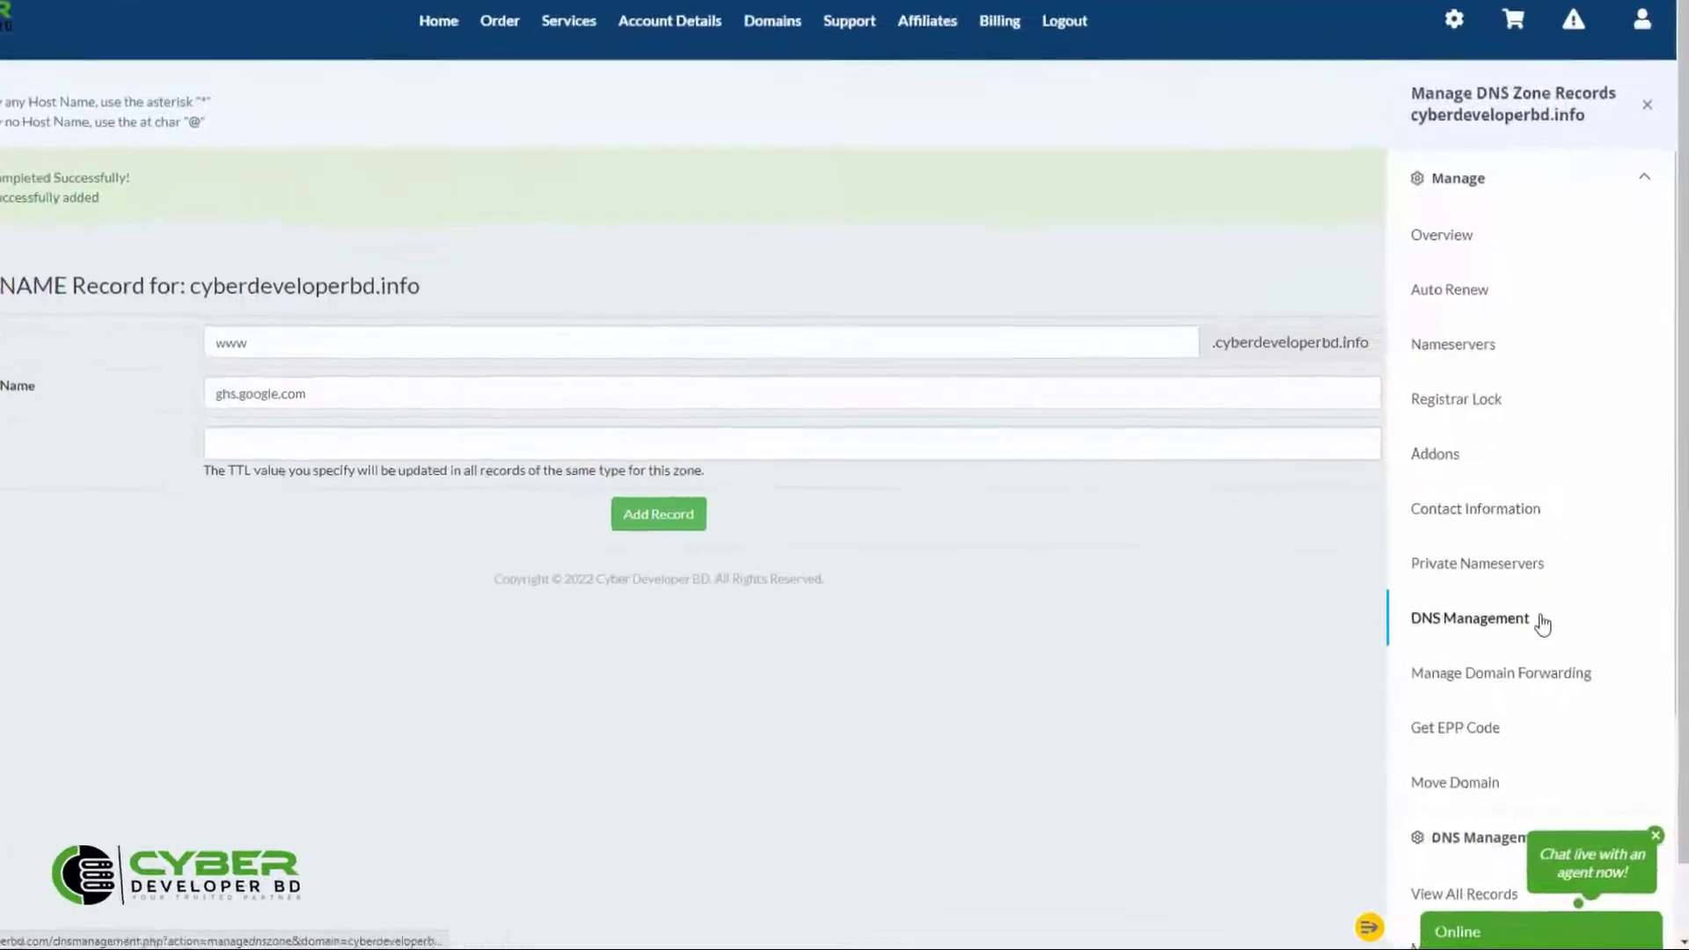
# Check the domain's CNAME records list and start another new CNAME record.
pyautogui.scroll(-2, 1541, 632)
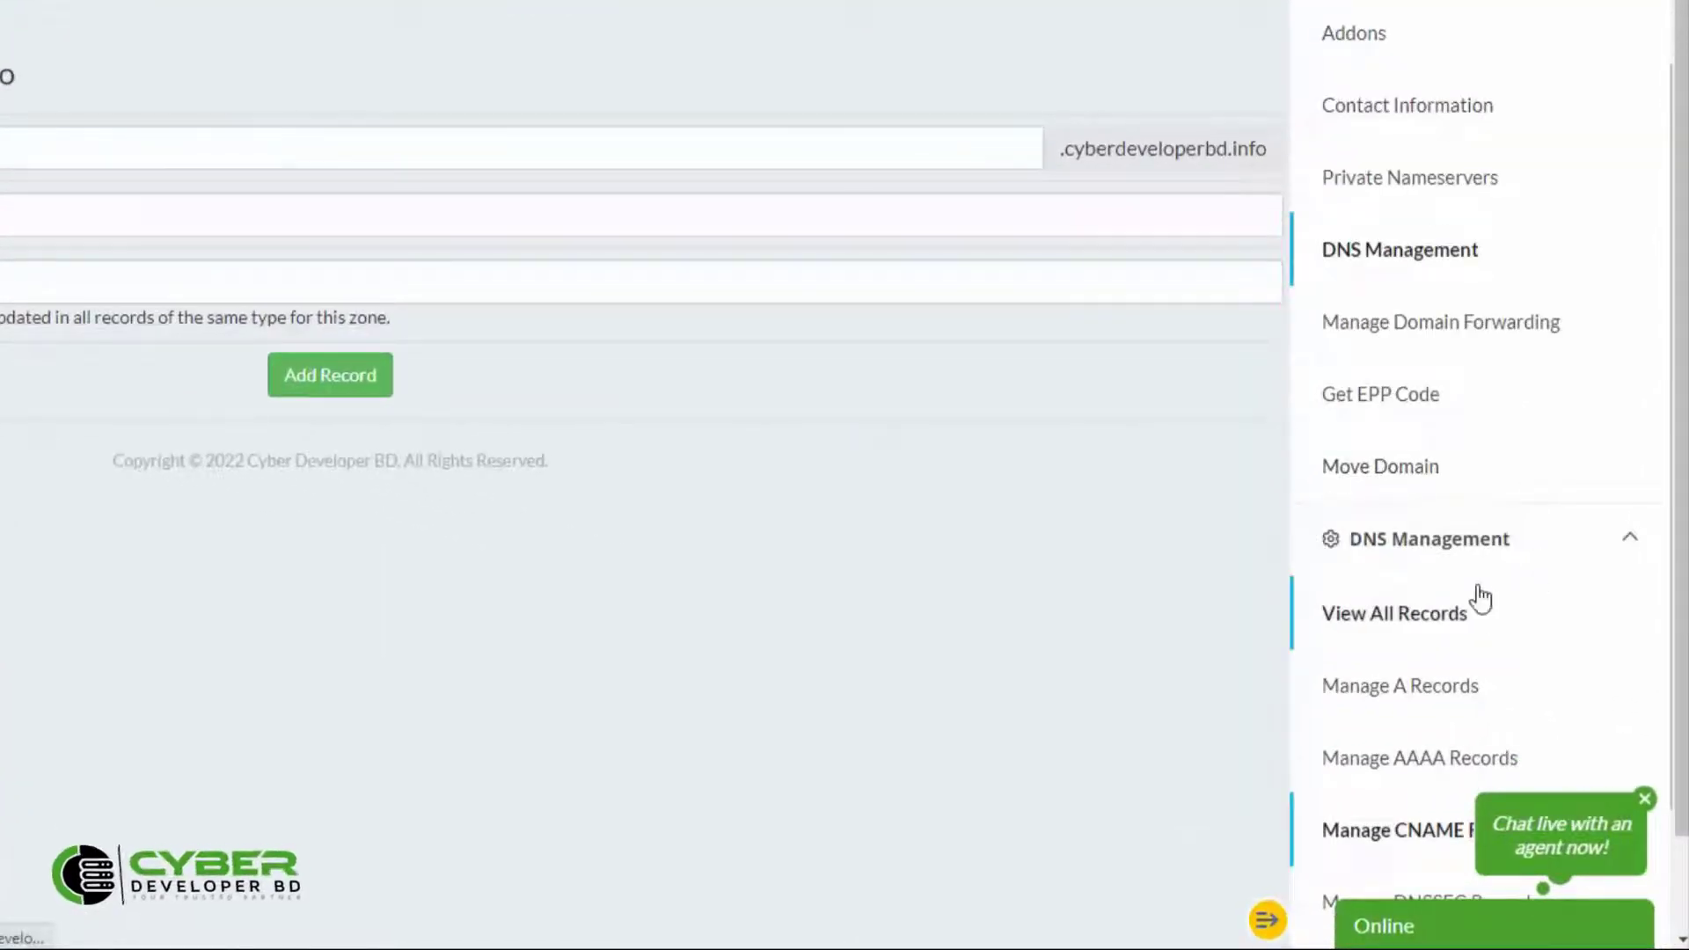
pyautogui.scroll(-3, 1478, 596)
pyautogui.scroll(-1, 1461, 616)
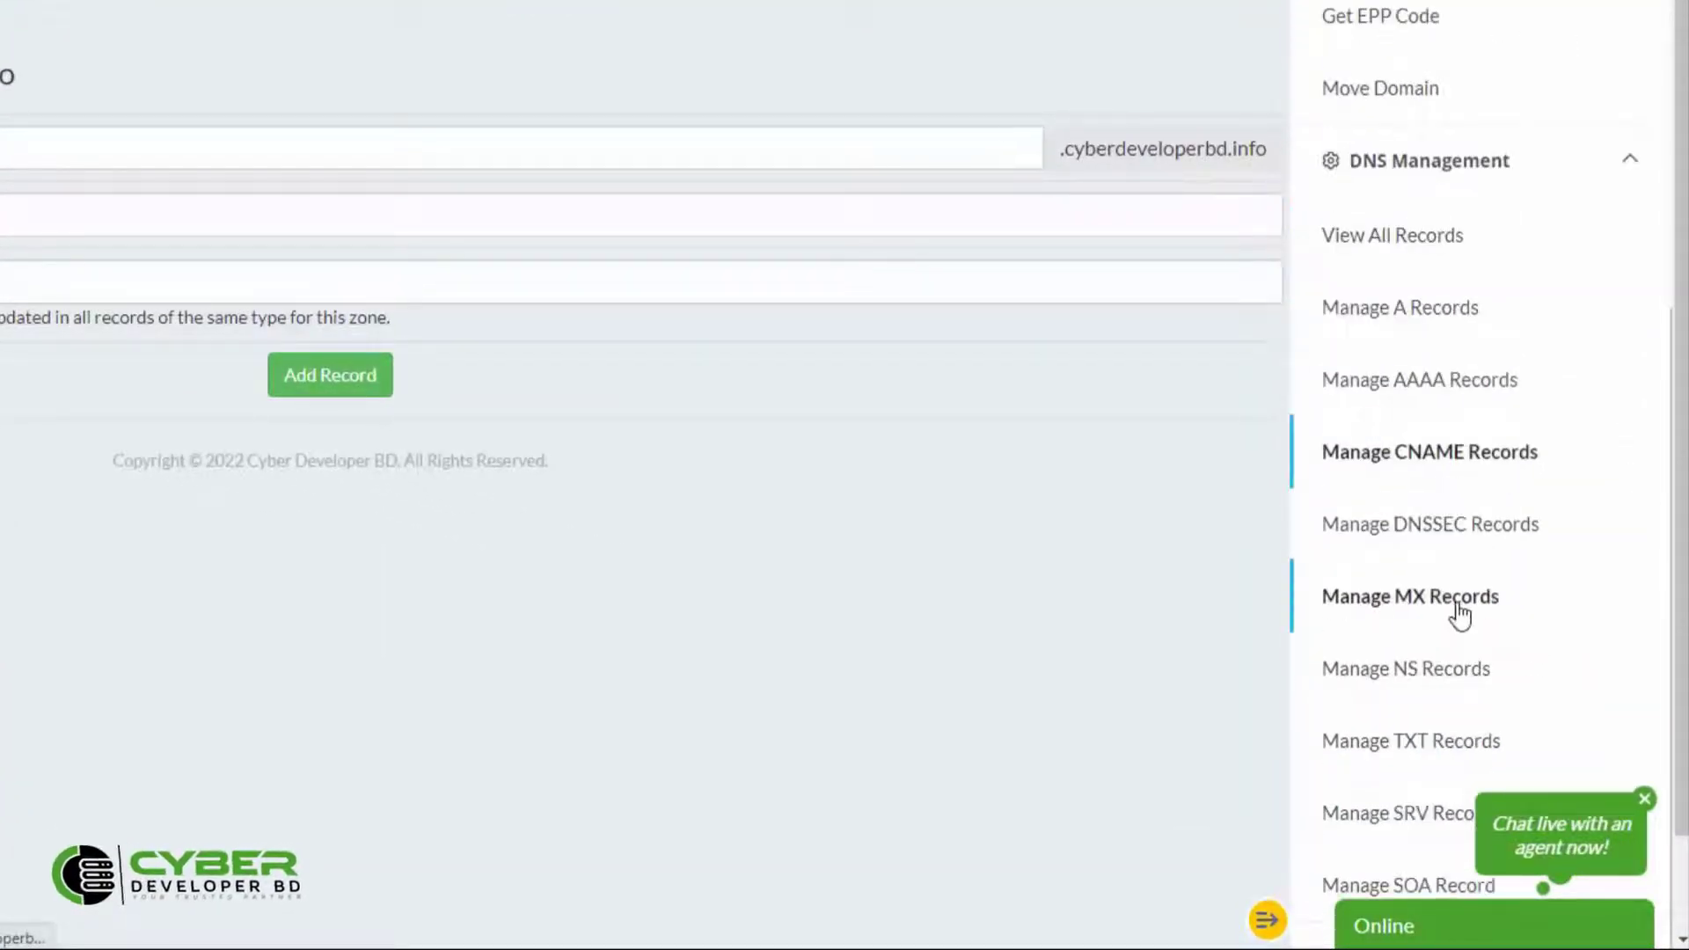
pyautogui.click(1443, 465)
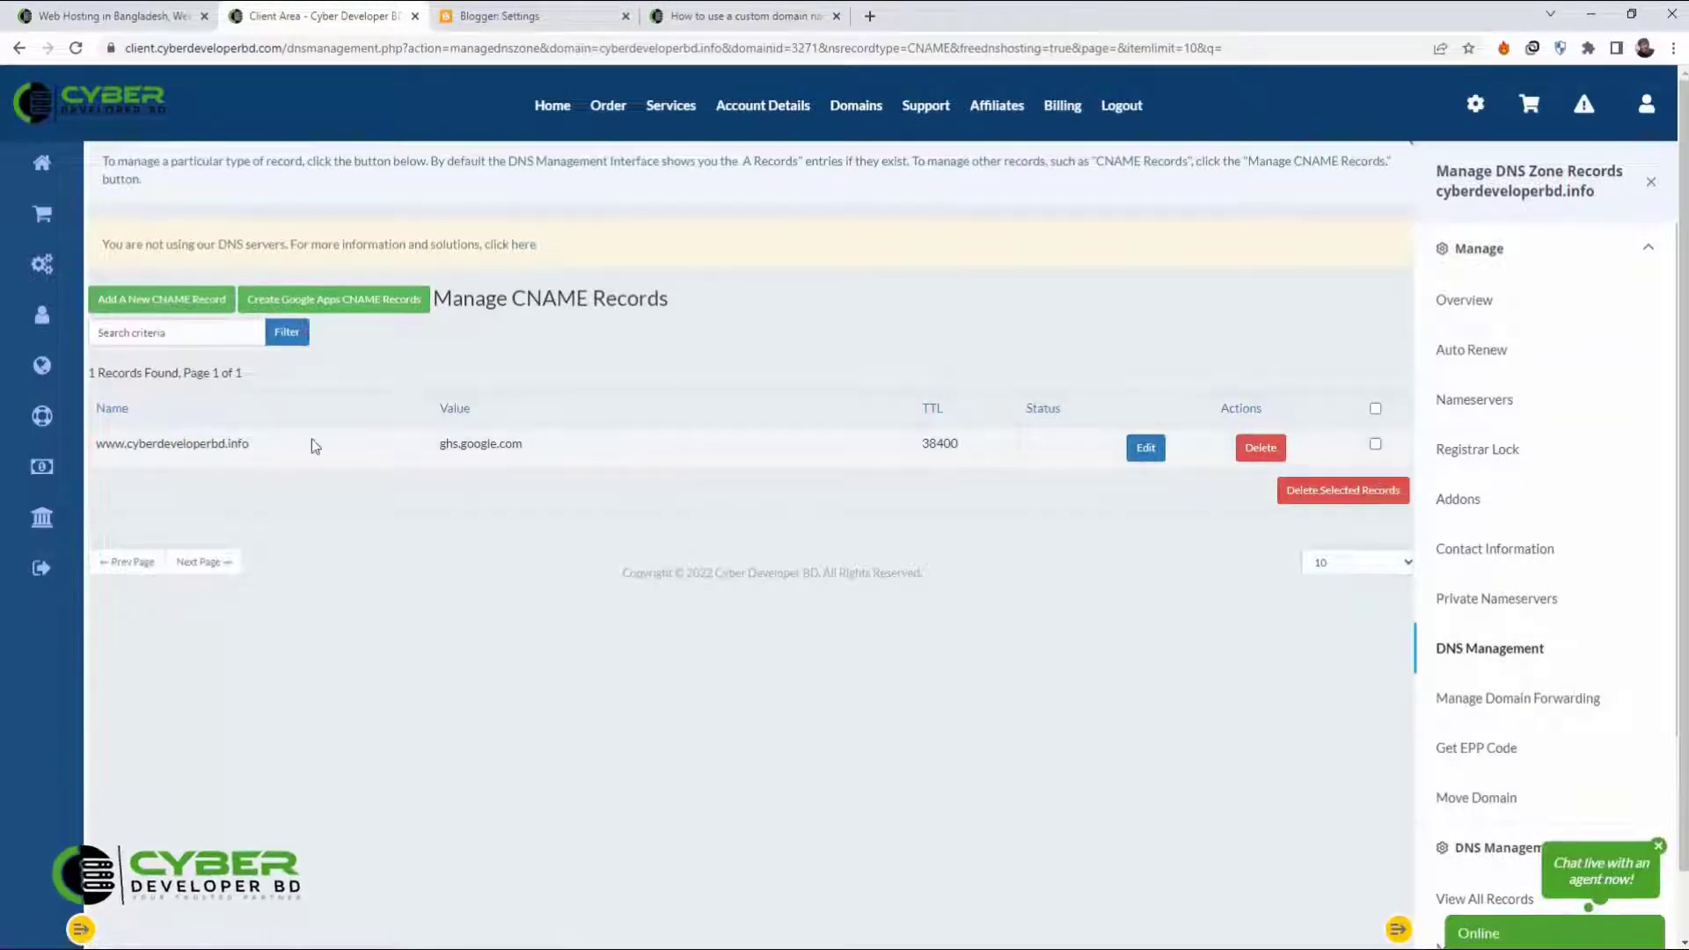
pyautogui.click(162, 301)
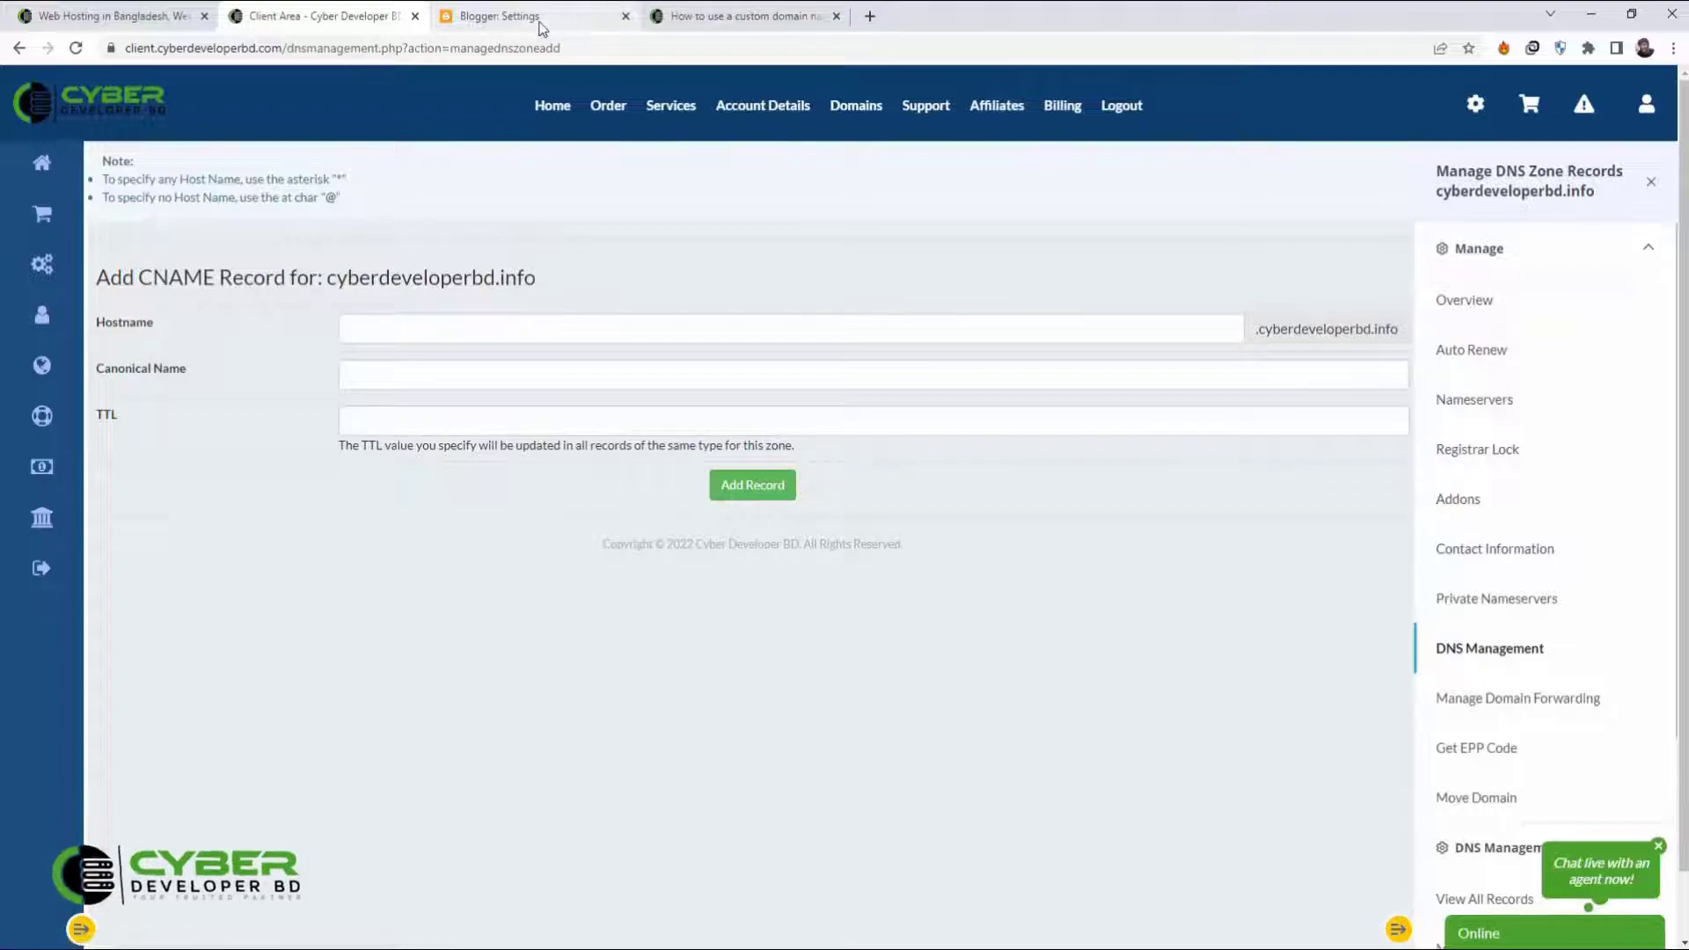
# Copy the verification name of the second CNAME from Blogger's custom domain dialog into the new record's hostname.
pyautogui.click(538, 20)
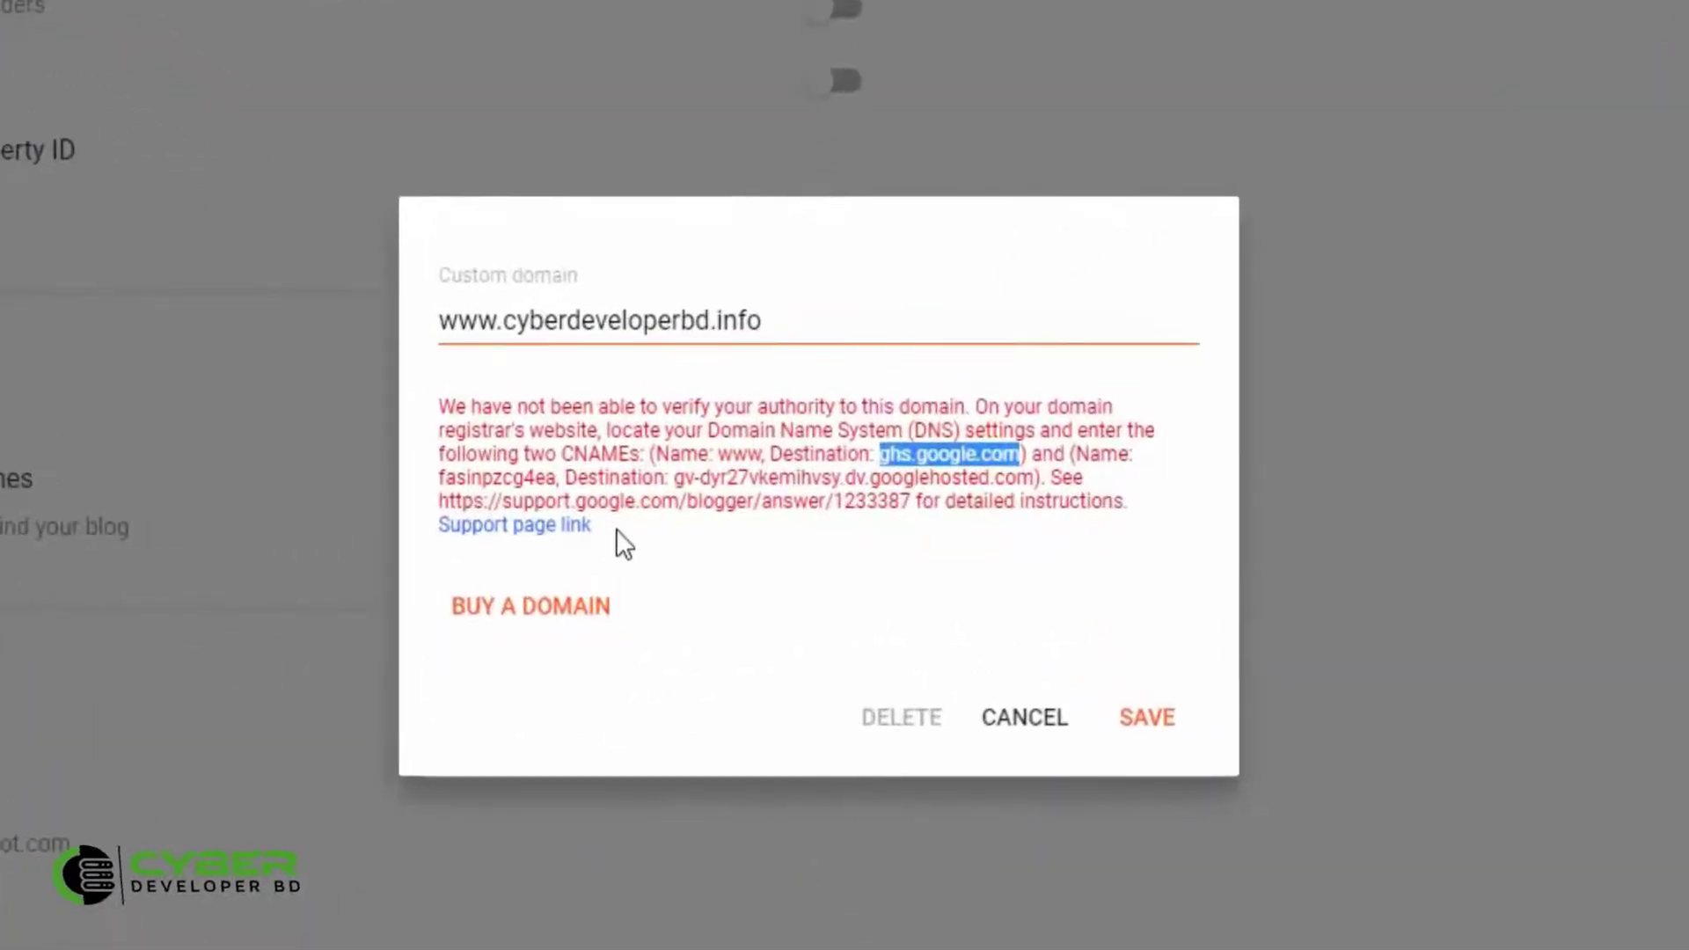
pyautogui.moveTo(438, 476); pyautogui.dragTo(554, 479)
pyautogui.rightClick(541, 485)
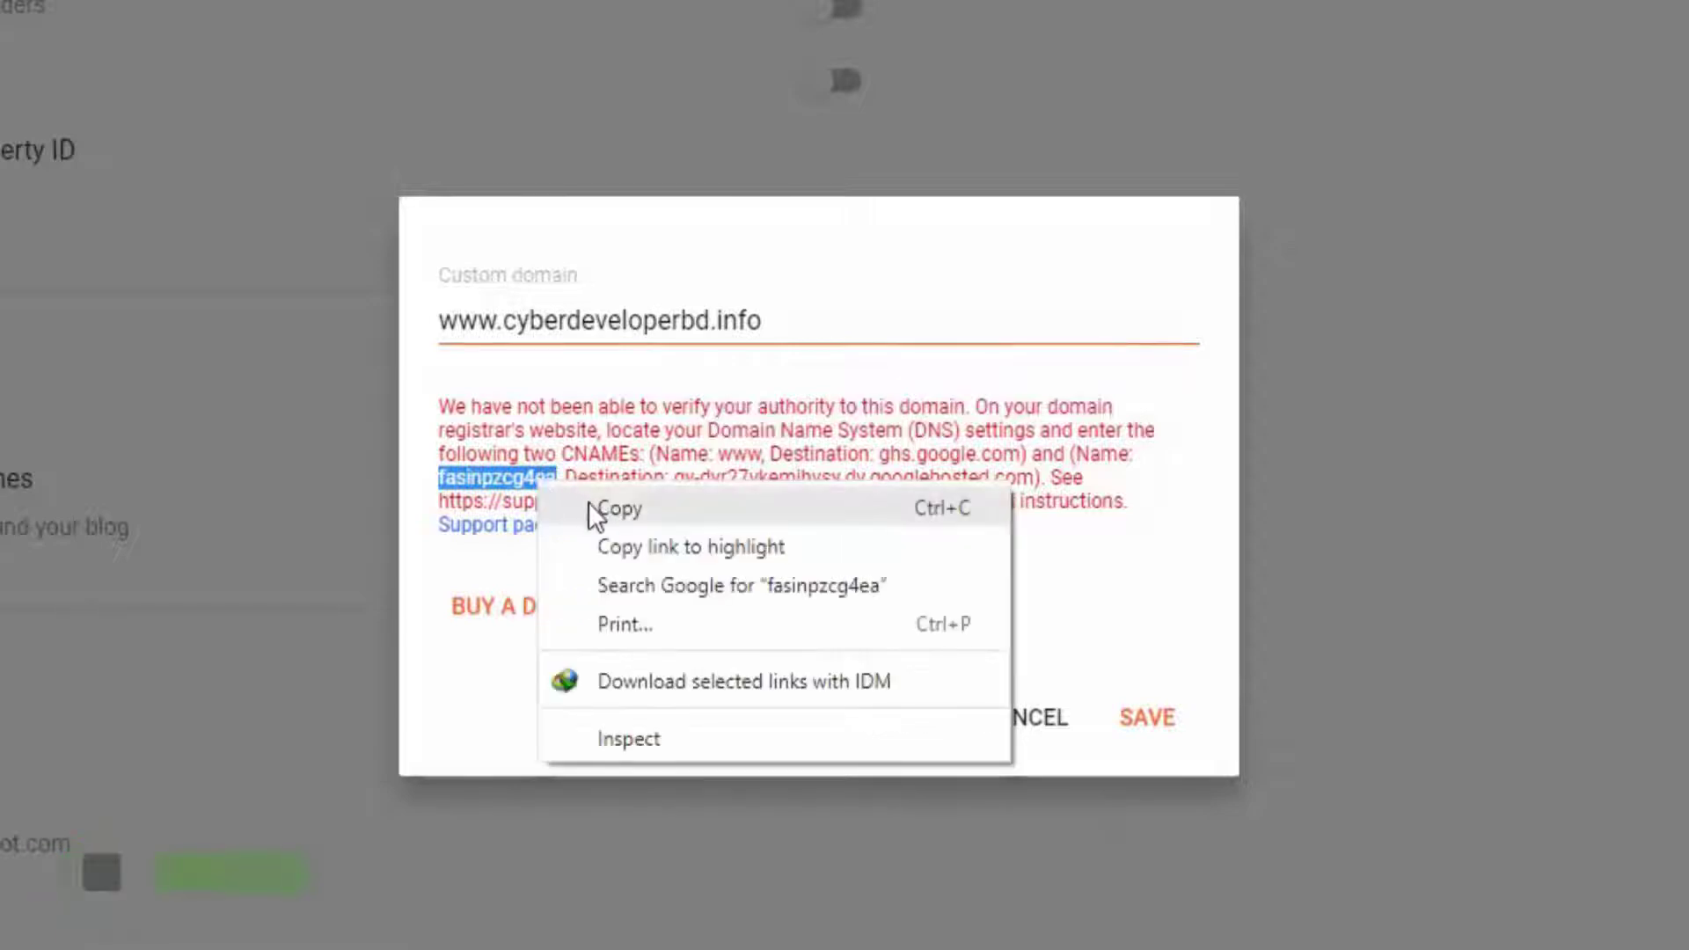
pyautogui.click(592, 508)
pyautogui.click(325, 16)
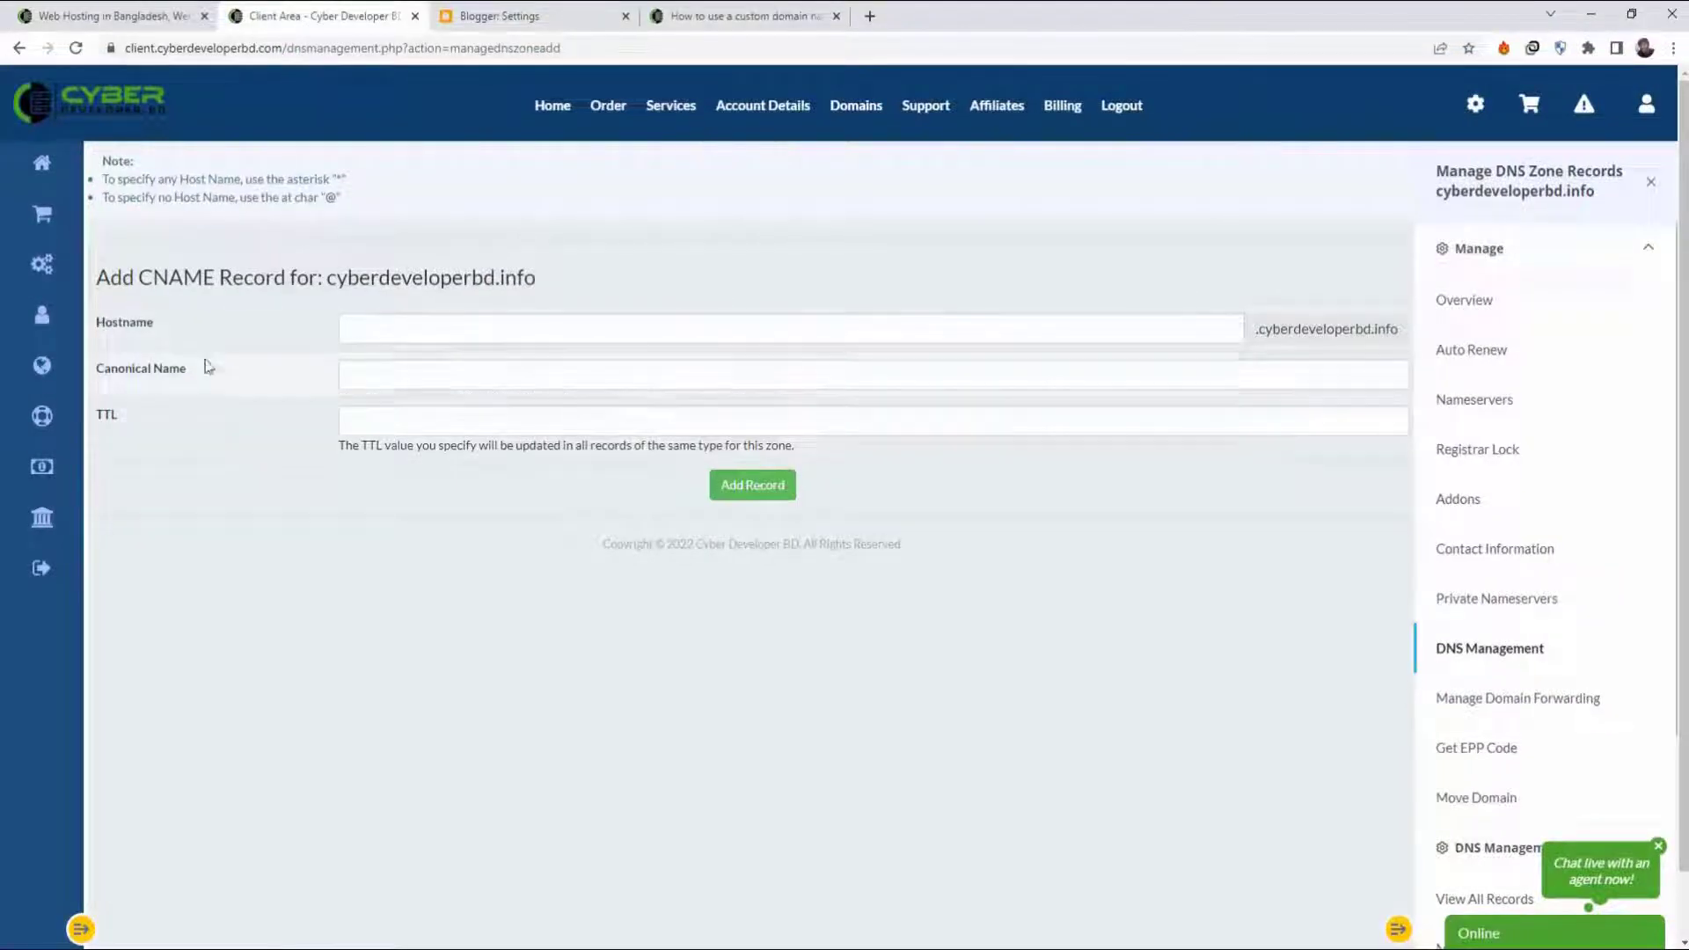
pyautogui.rightClick(367, 327)
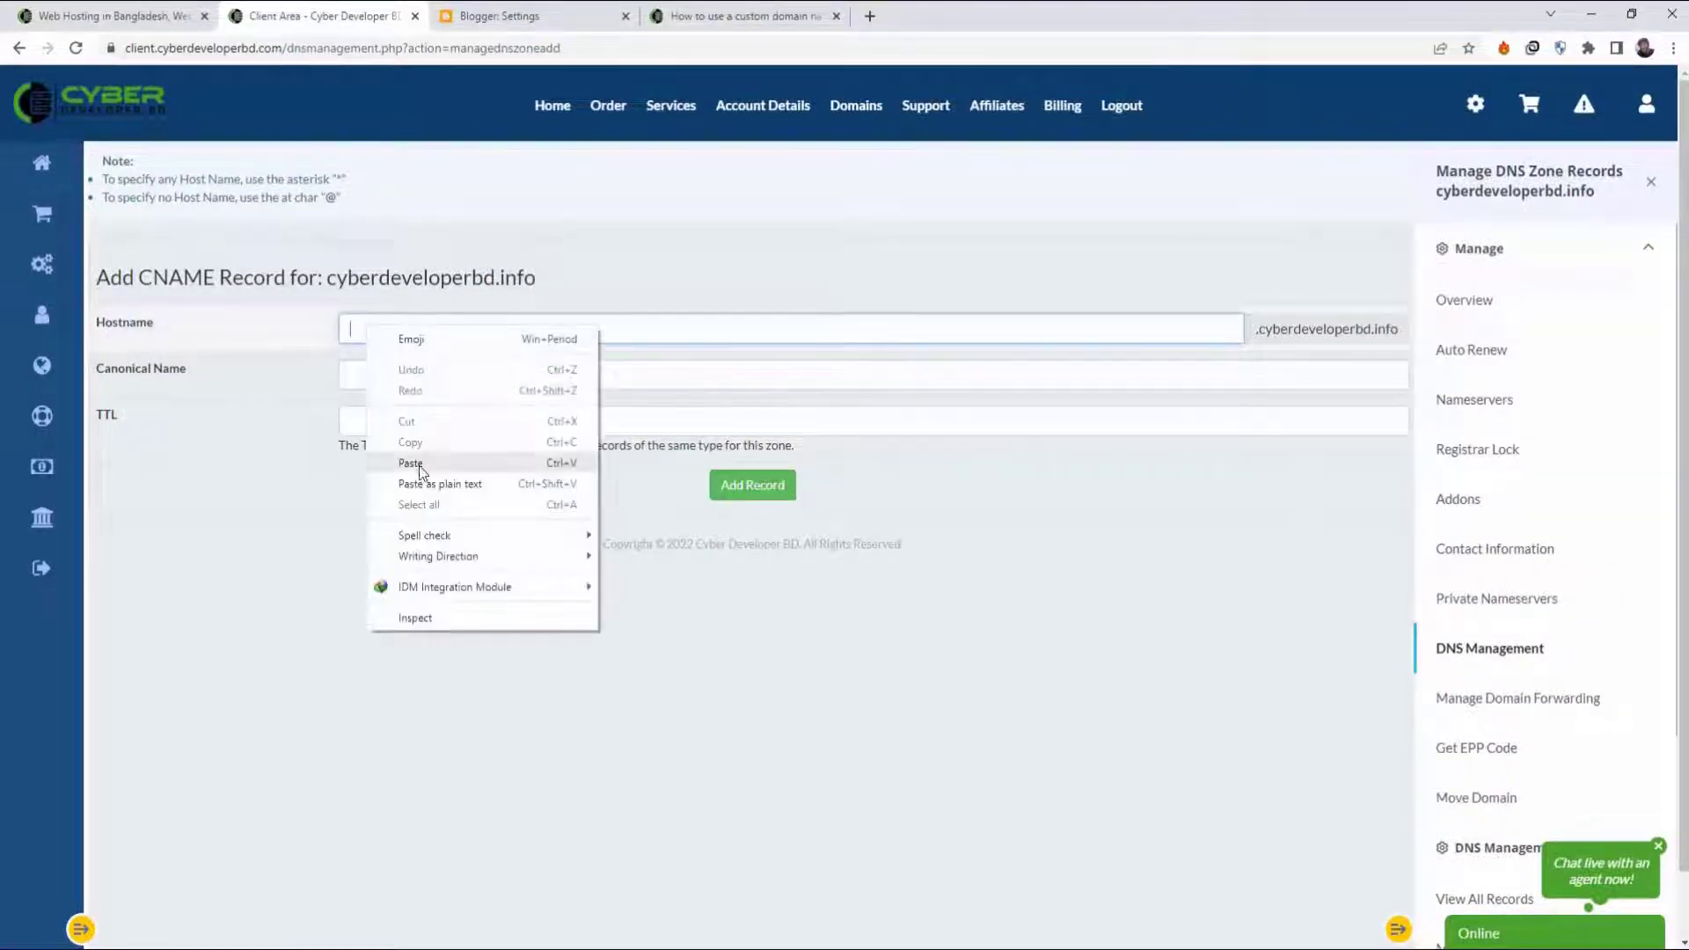
pyautogui.click(411, 463)
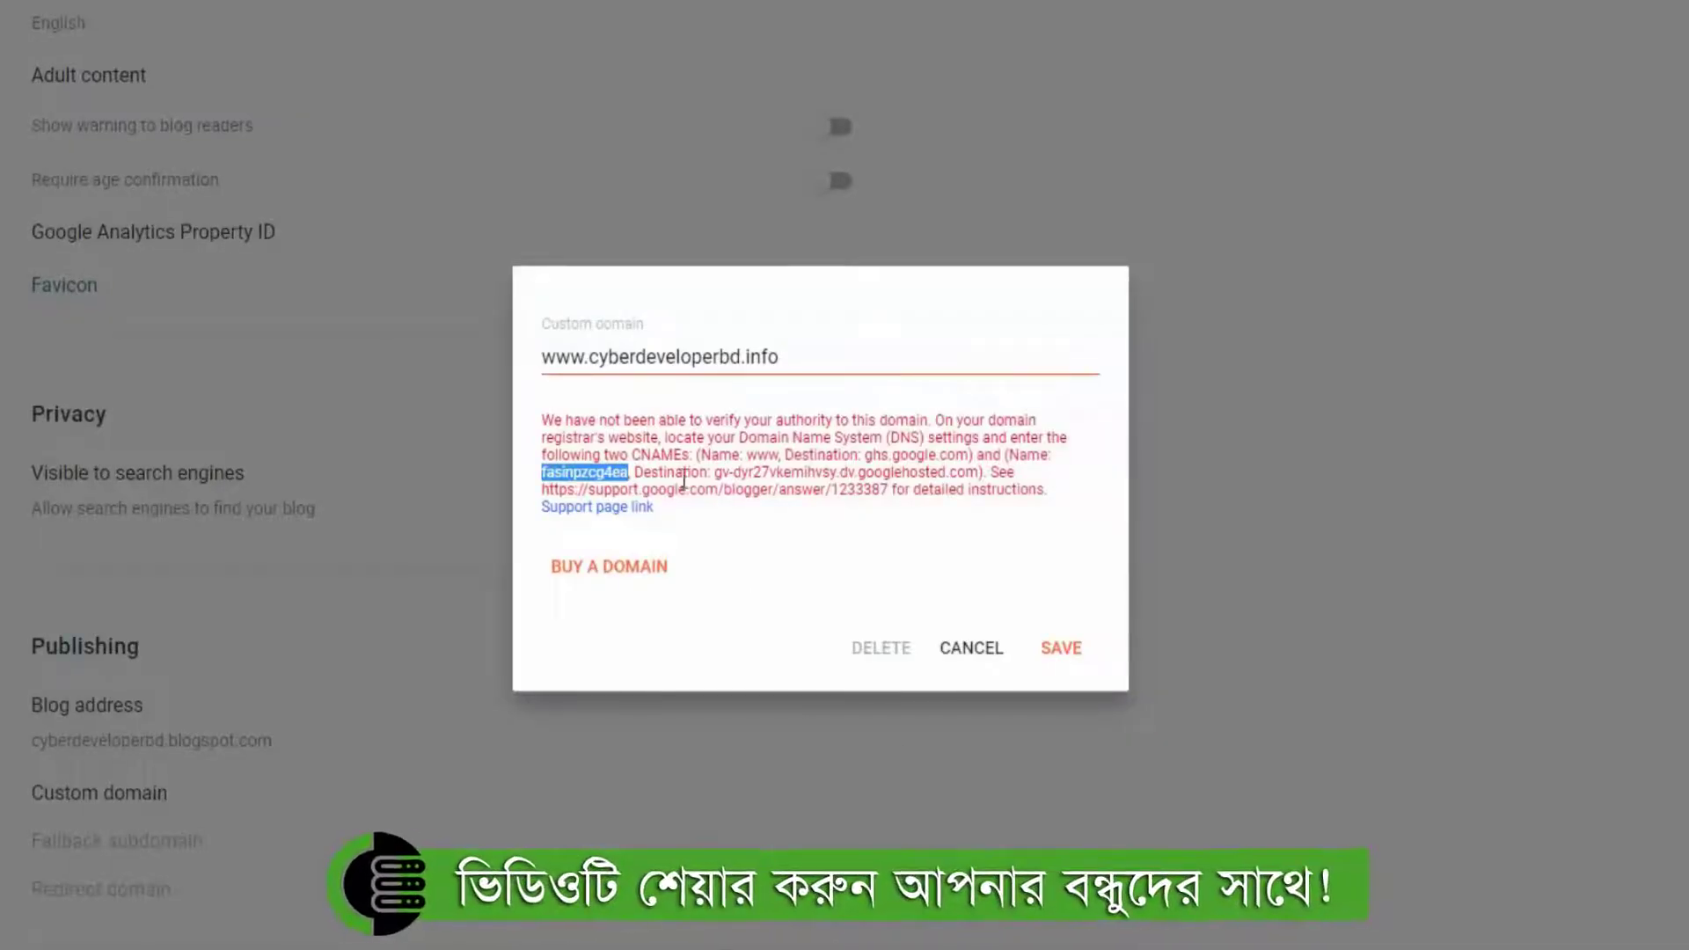
# Copy the second CNAME's googlehosted.com verification destination from Blogger into the canonical name and add the record.
pyautogui.moveTo(714, 473); pyautogui.dragTo(742, 478)
pyautogui.moveTo(934, 477); pyautogui.dragTo(979, 476)
pyautogui.rightClick(957, 483)
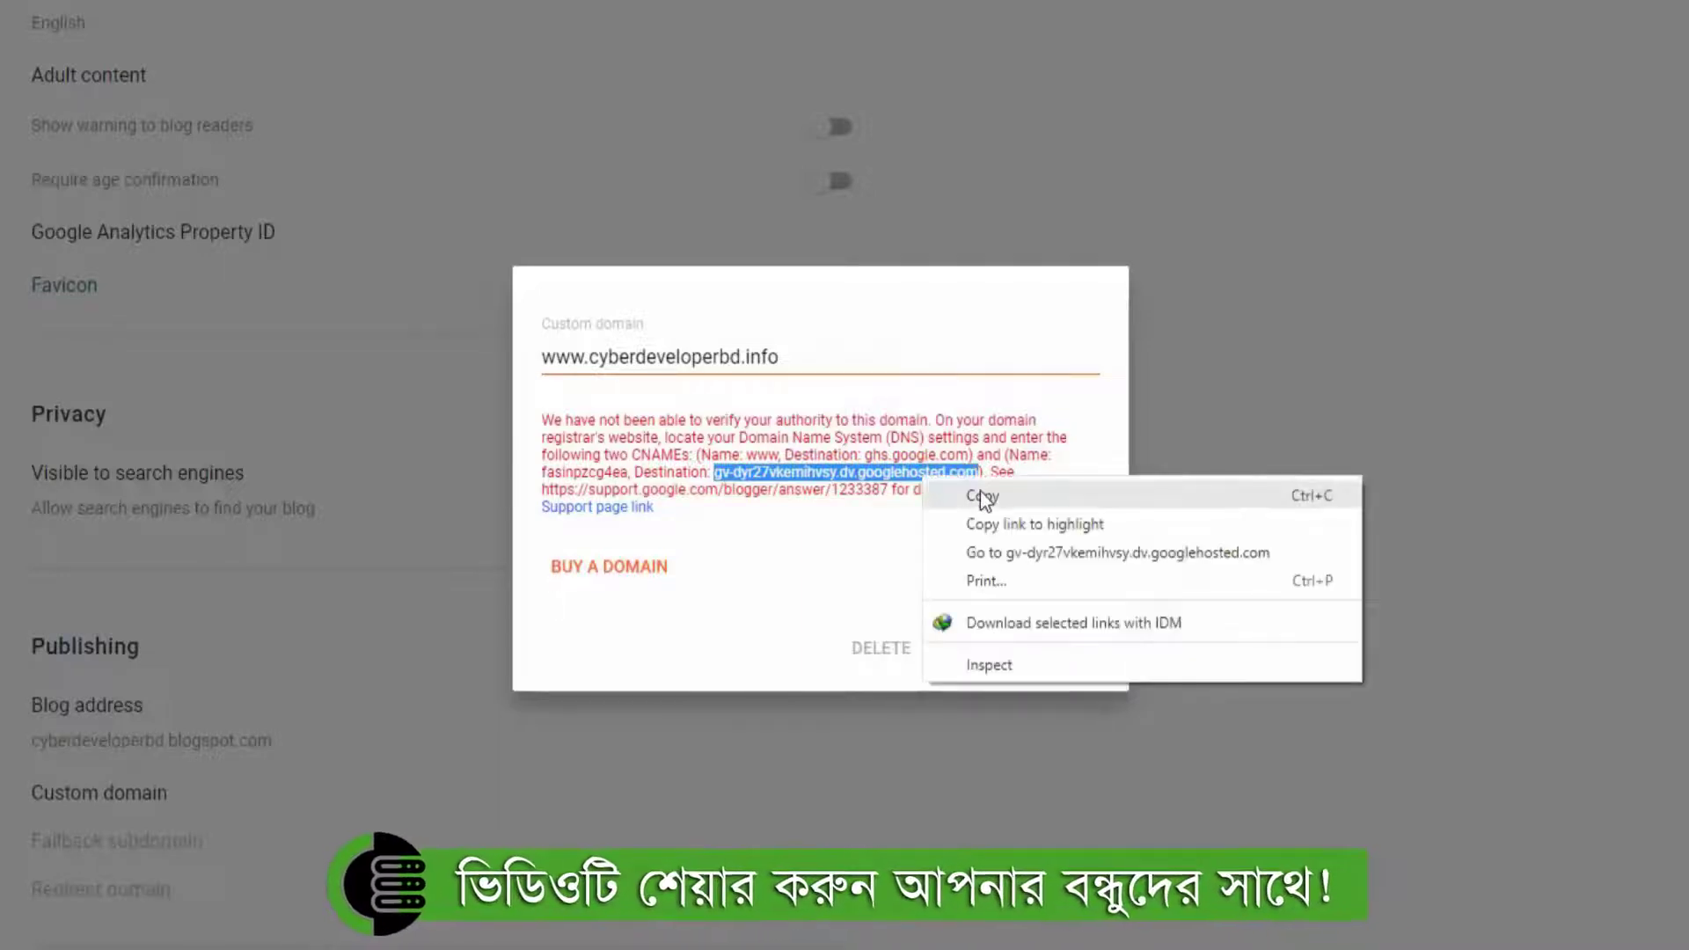
pyautogui.click(985, 495)
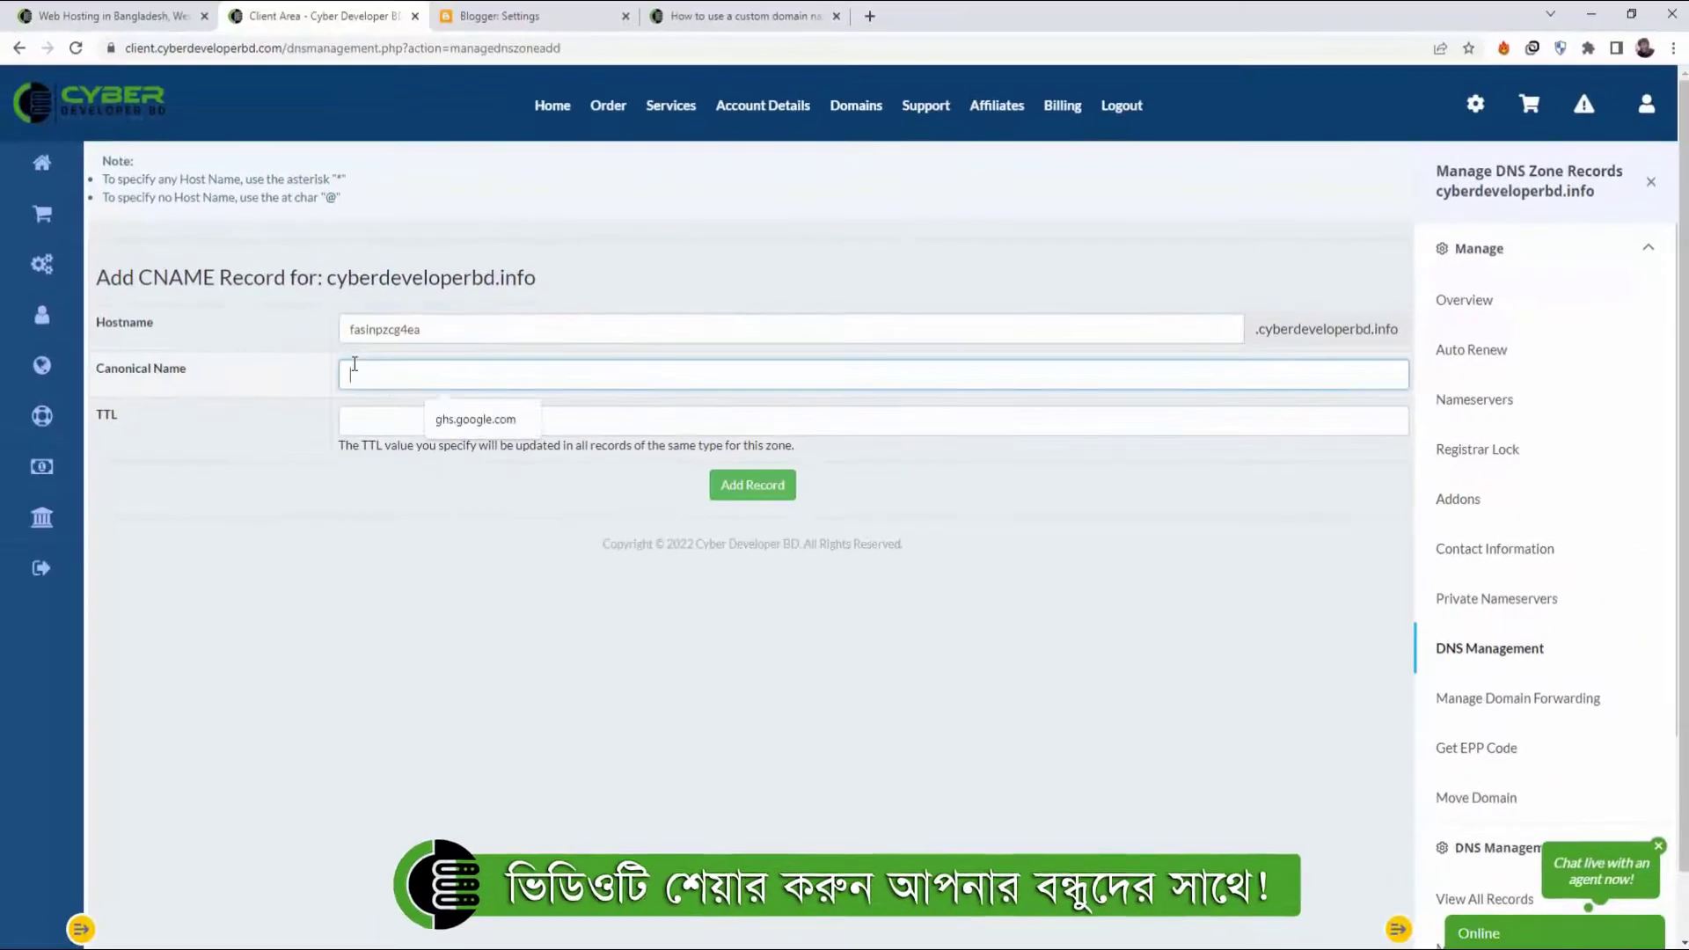
pyautogui.rightClick(368, 378)
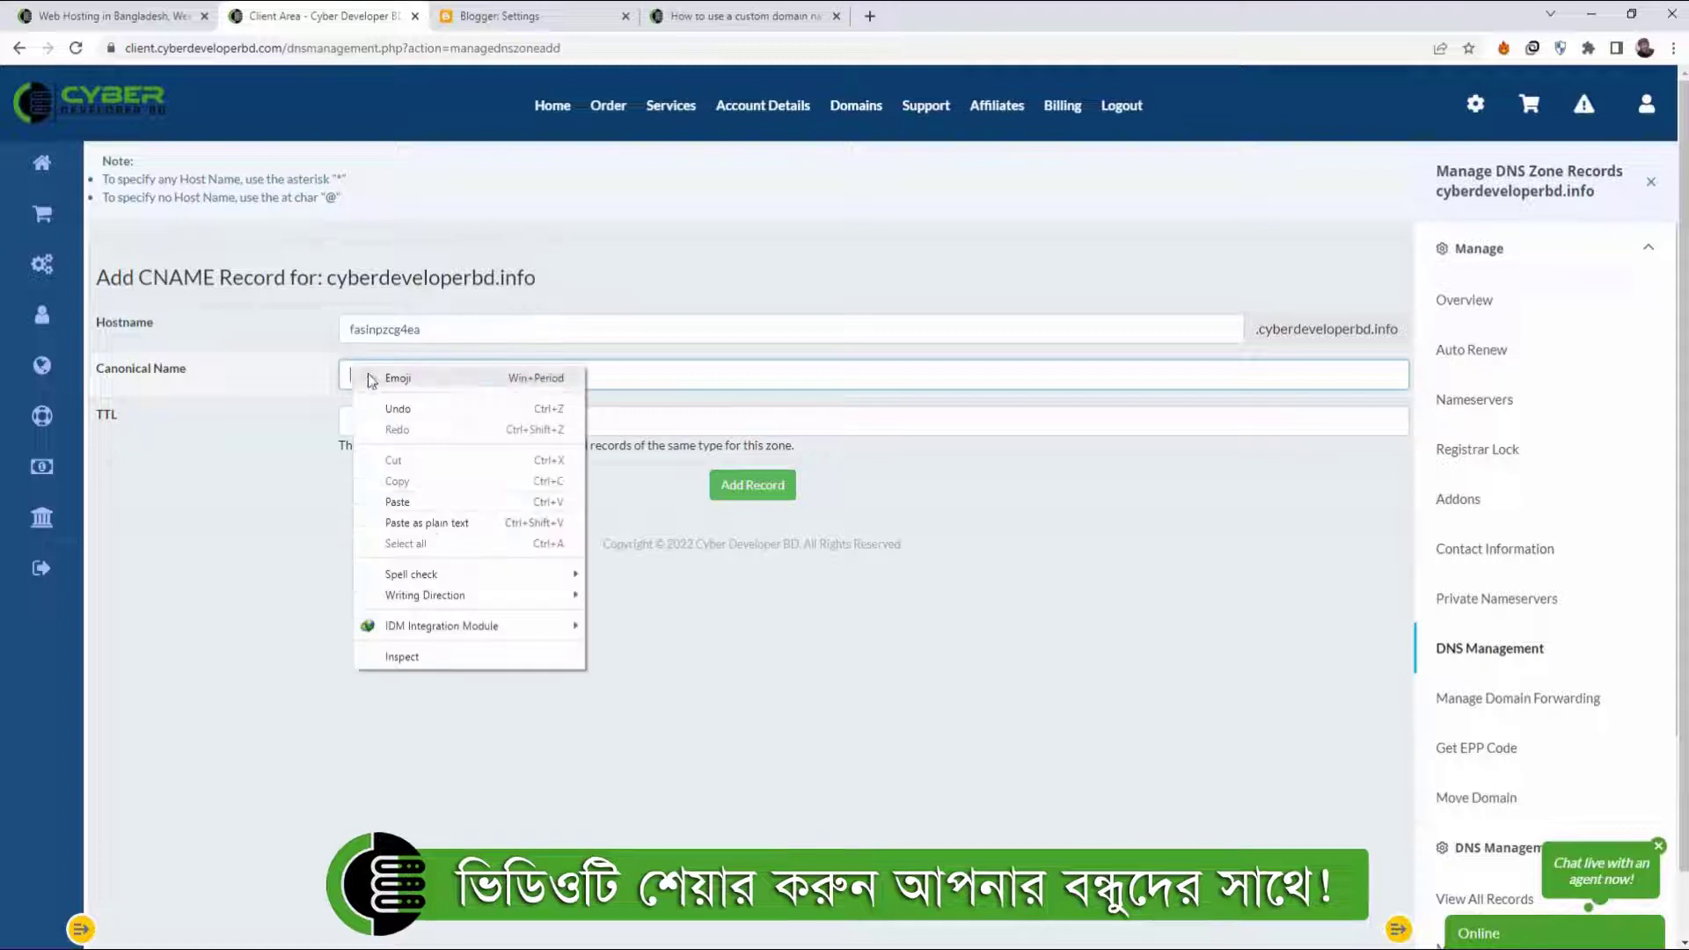
pyautogui.click(400, 501)
pyautogui.click(764, 487)
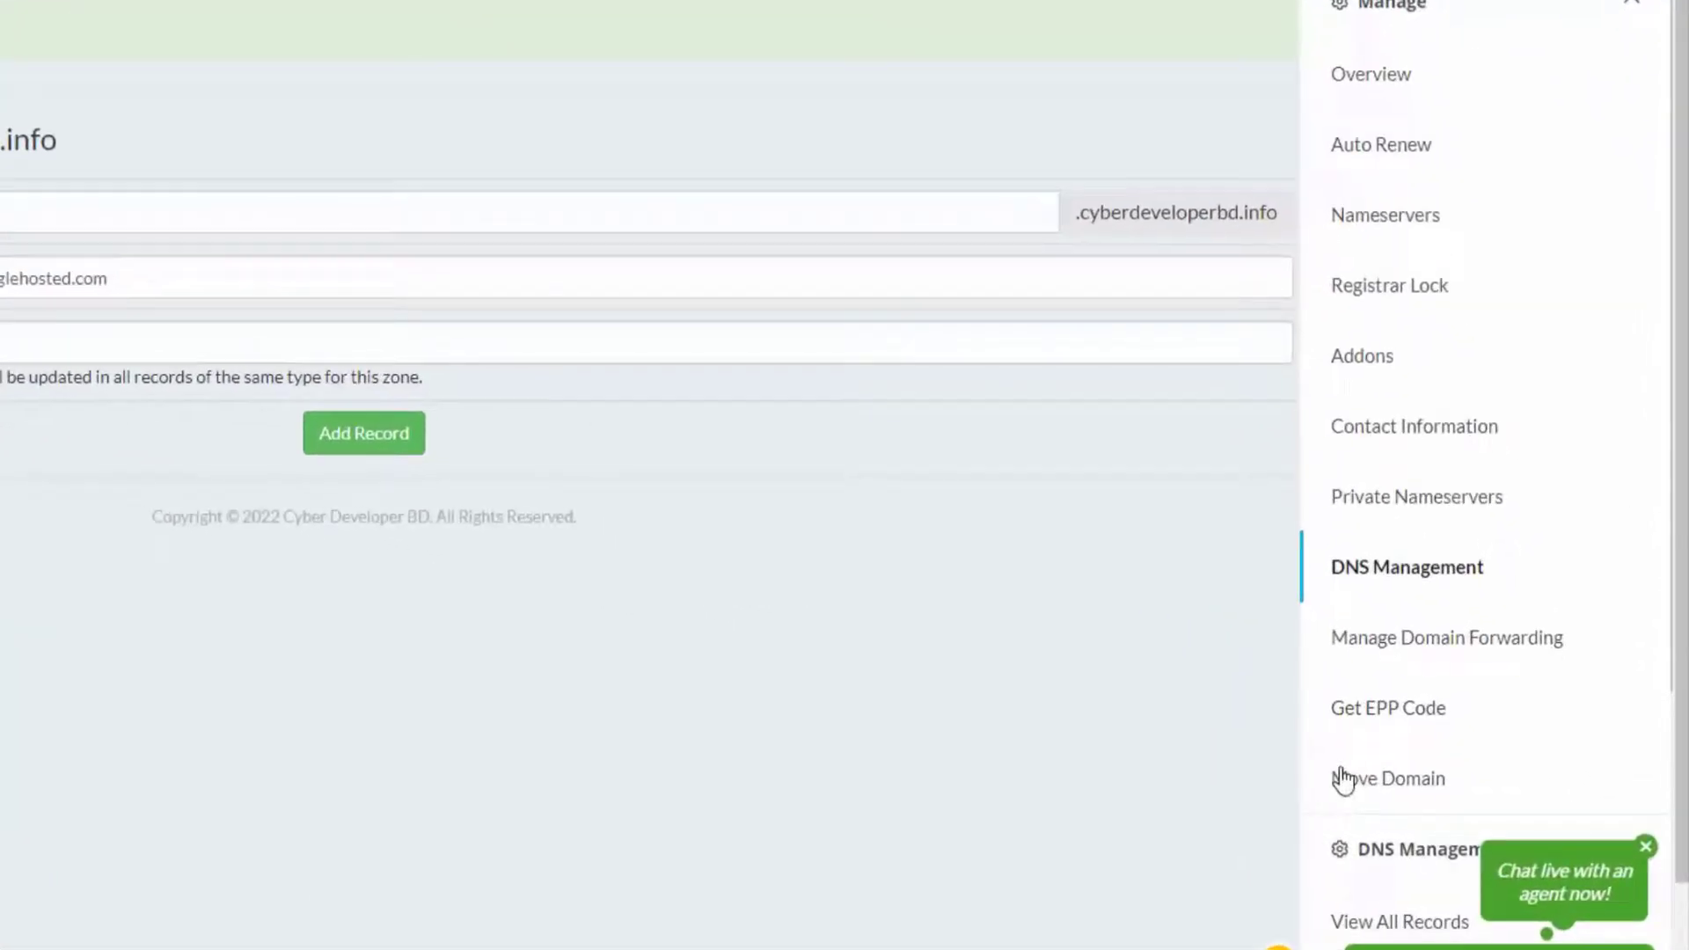
# Open the domain's CNAME records list to check the added records.
pyautogui.scroll(-4, 1546, 593)
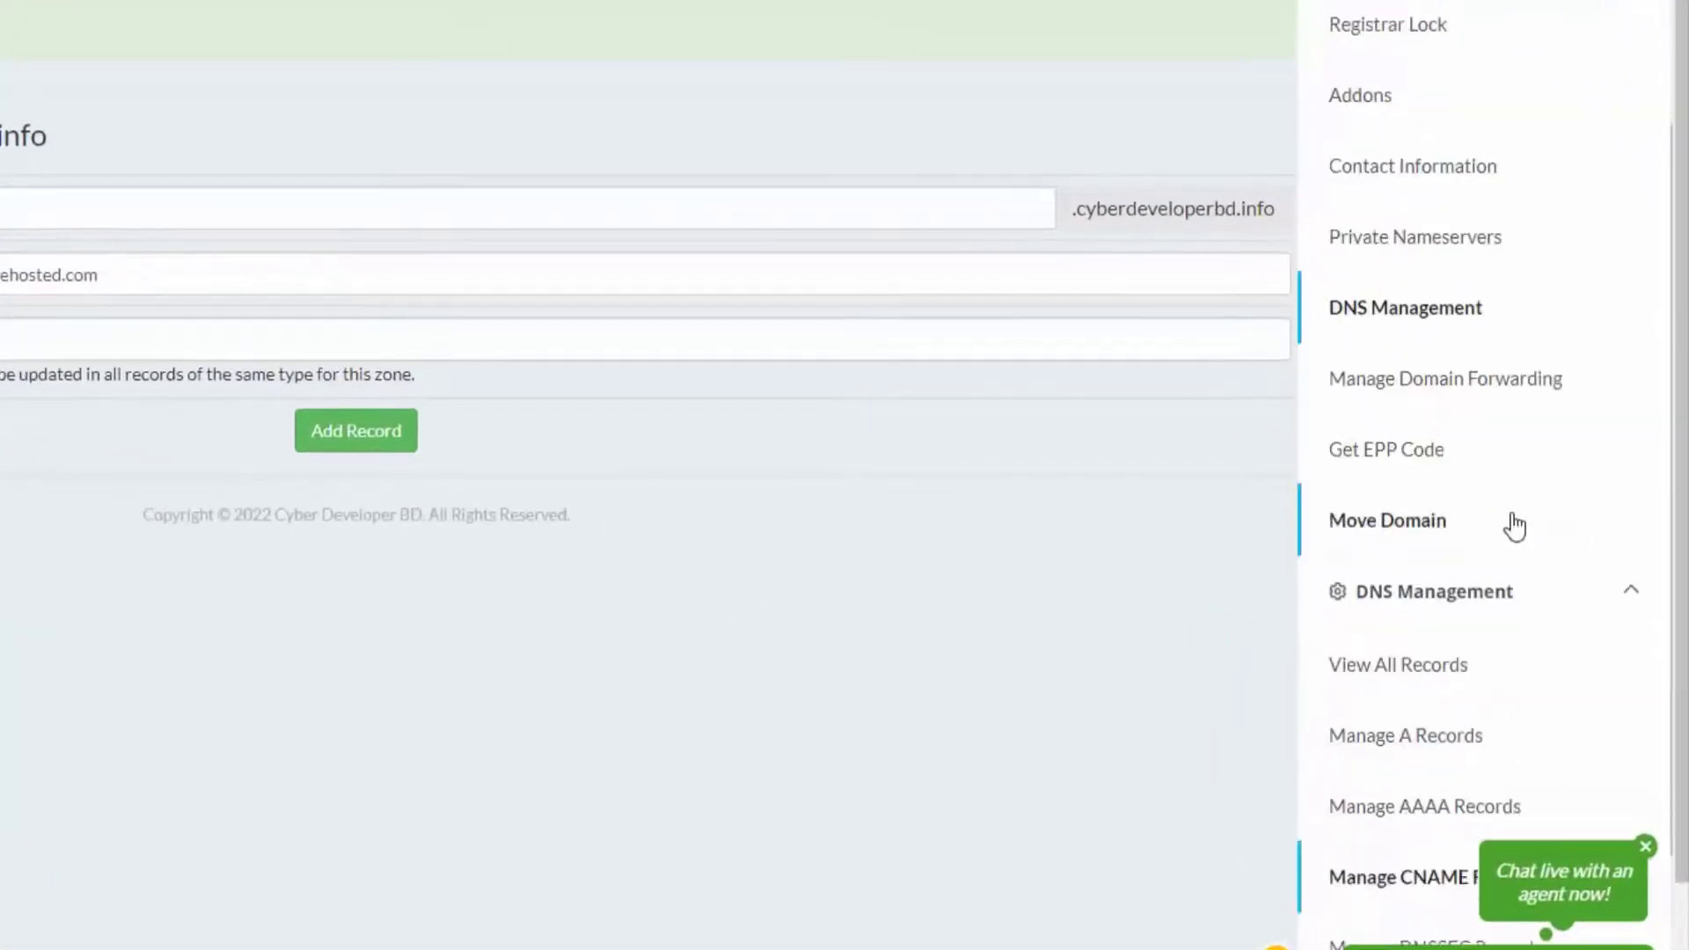
pyautogui.click(1376, 759)
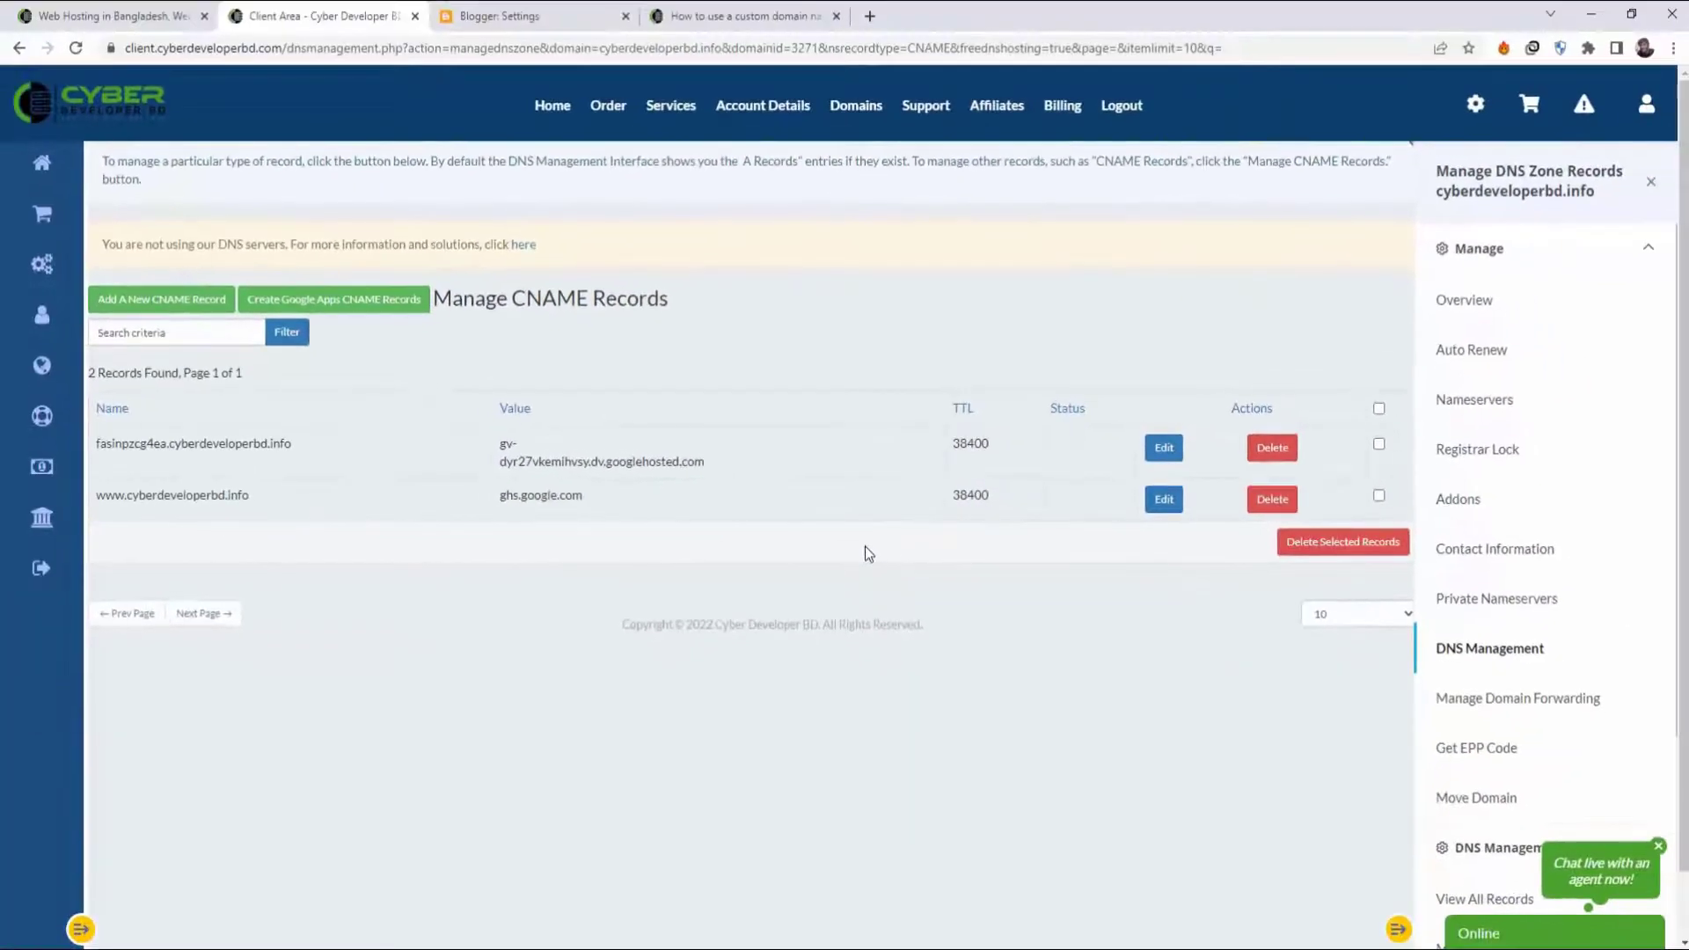
pyautogui.click(497, 16)
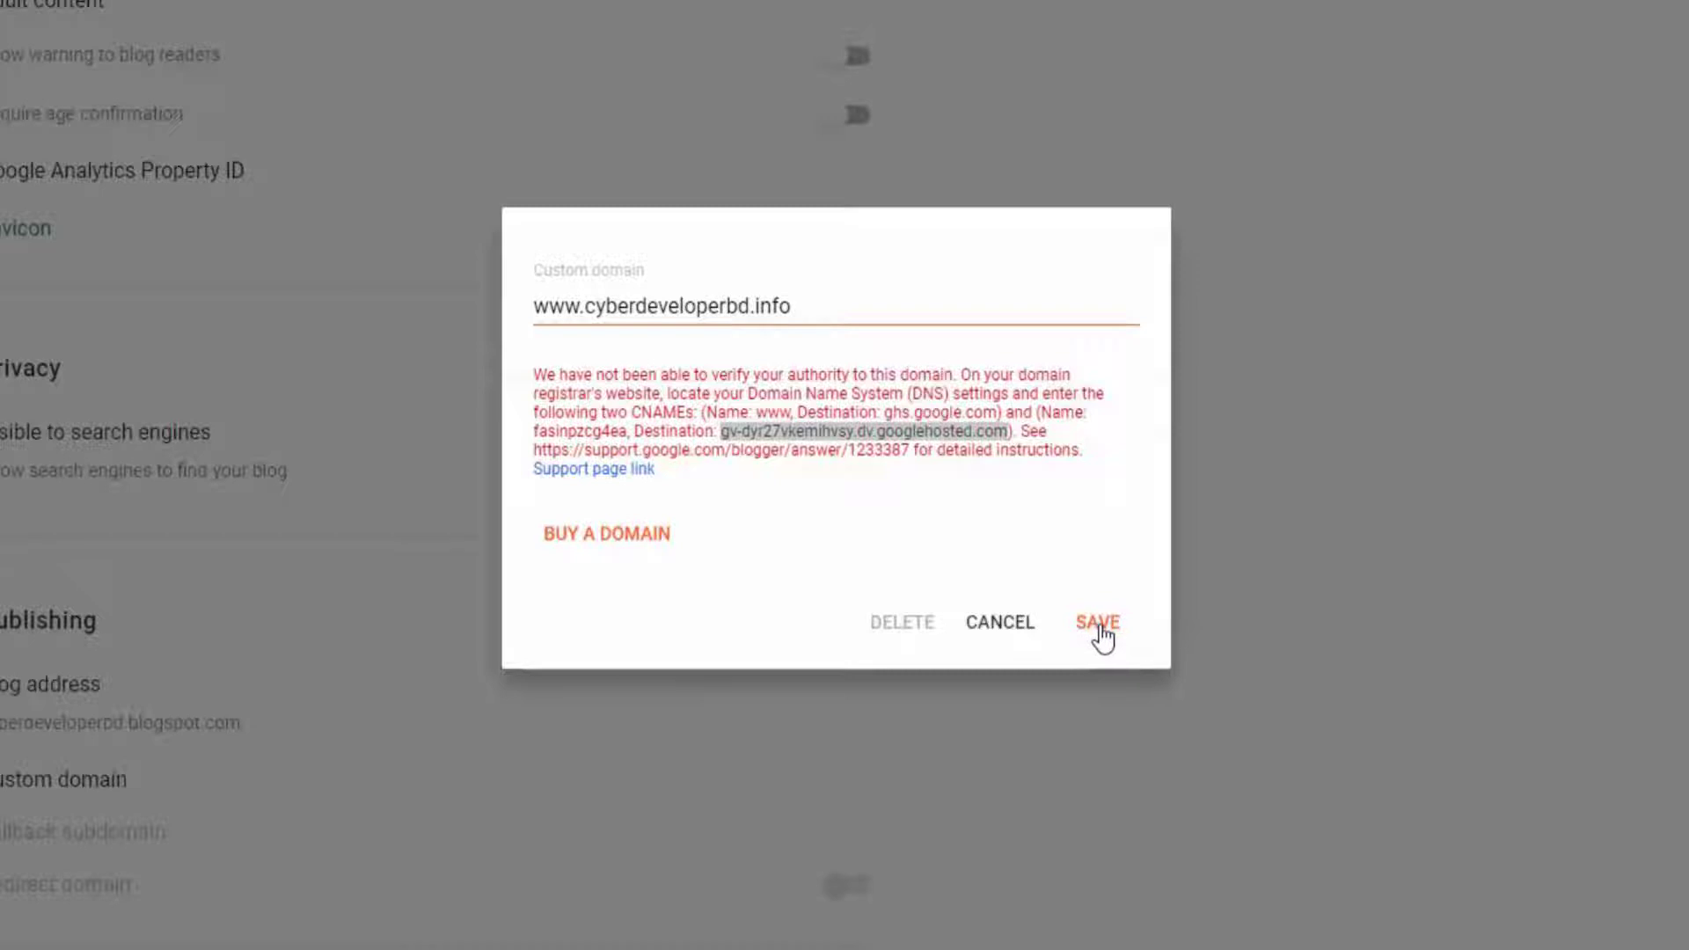
pyautogui.click(1099, 627)
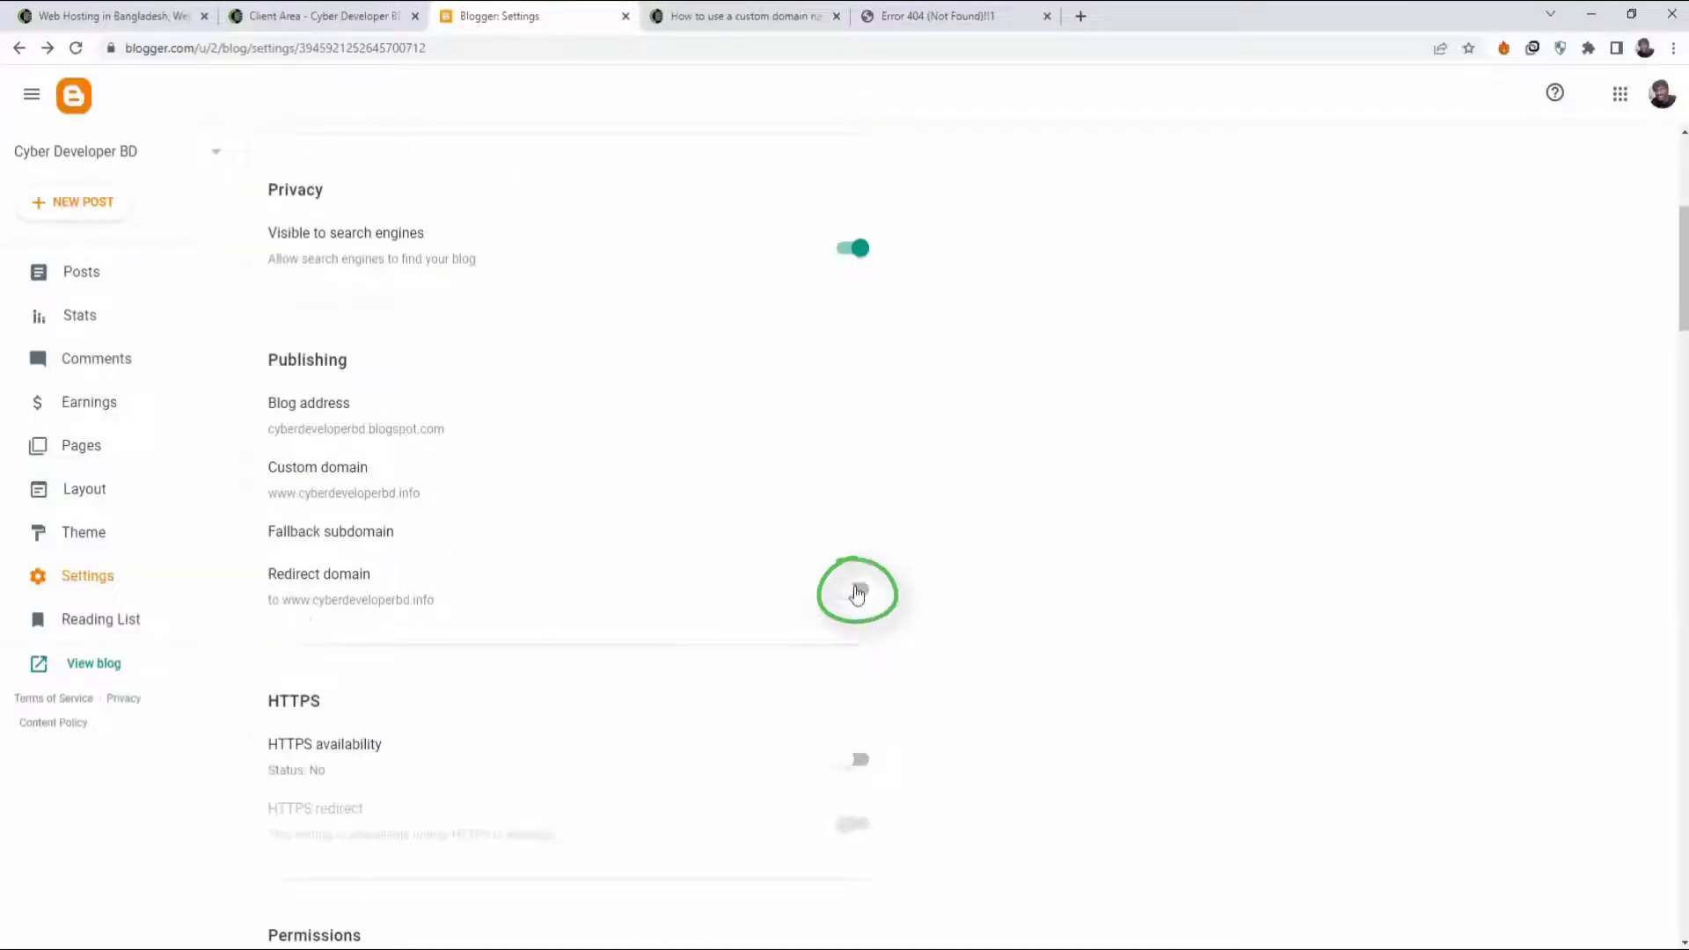
pyautogui.click(858, 592)
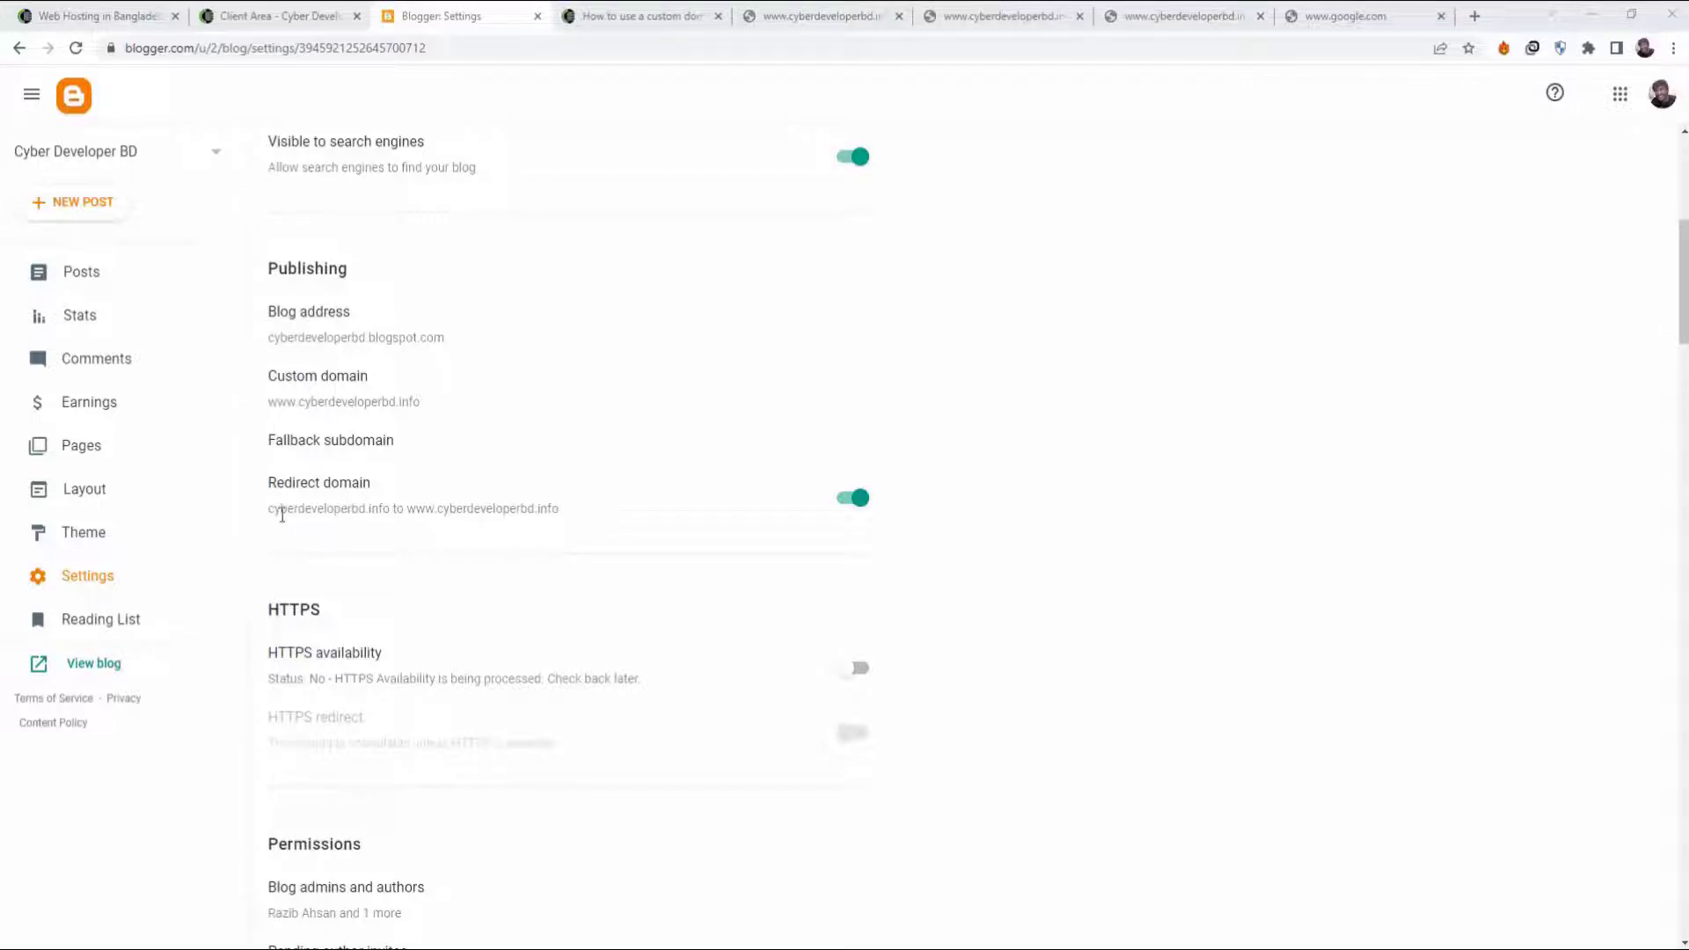
# Copy cyberdeveloperbd.info from the redirect domain setting and open it in a new browser tab to test the redirect.
pyautogui.moveTo(268, 508); pyautogui.dragTo(390, 508)
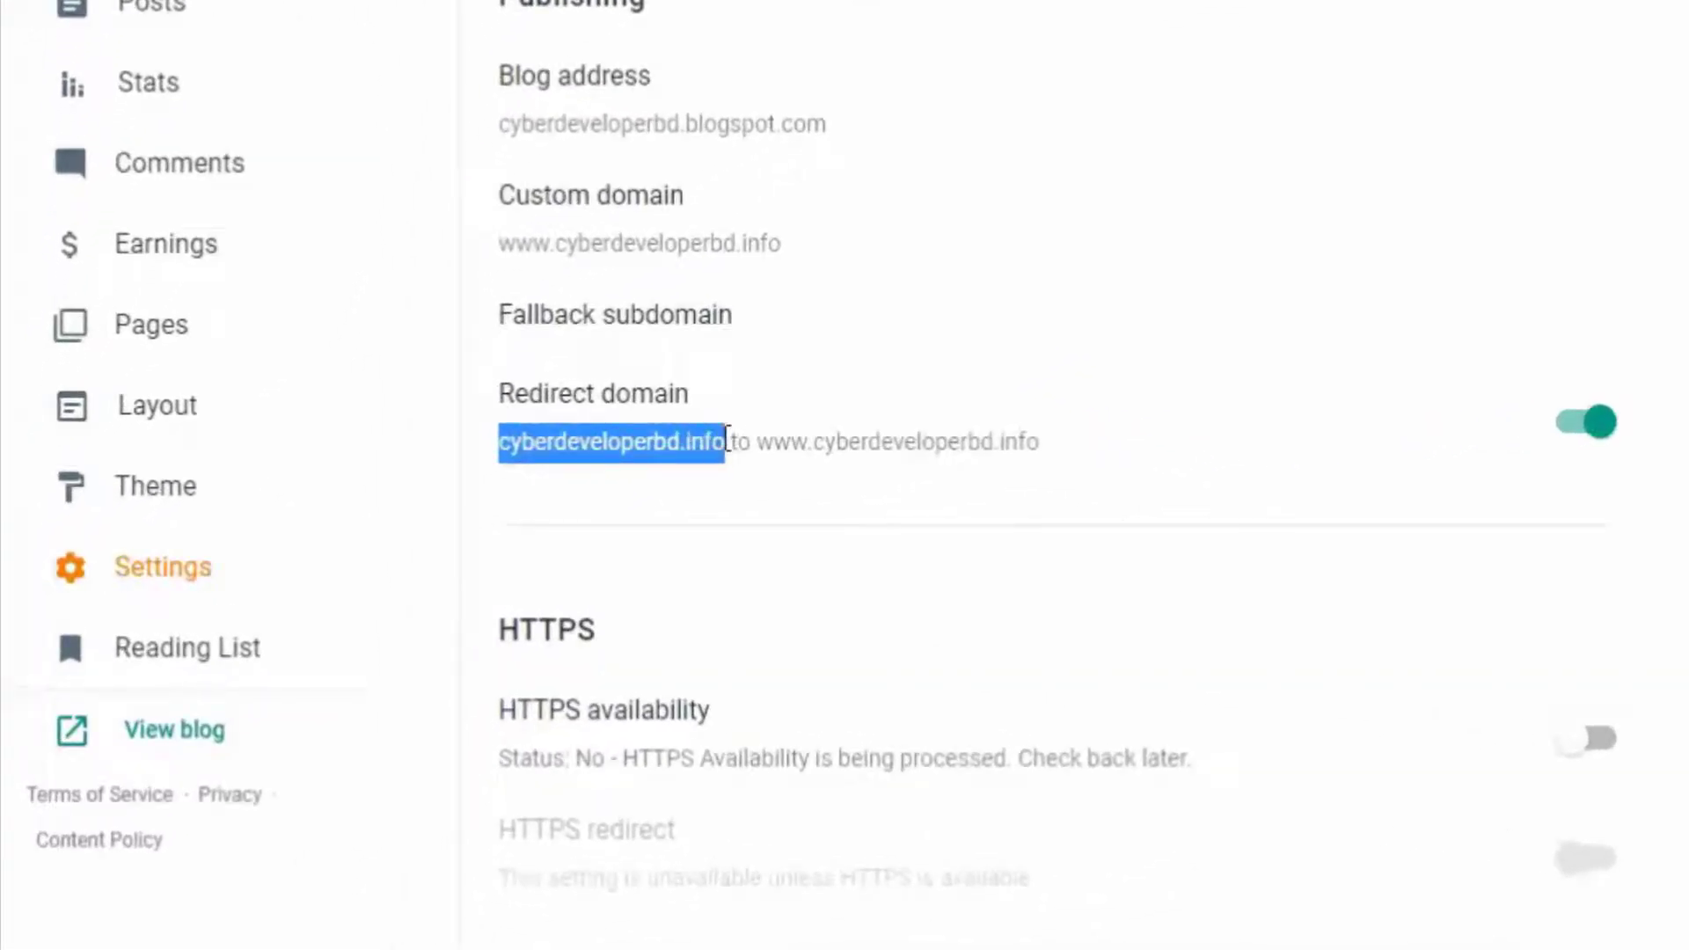
pyautogui.rightClick(687, 444)
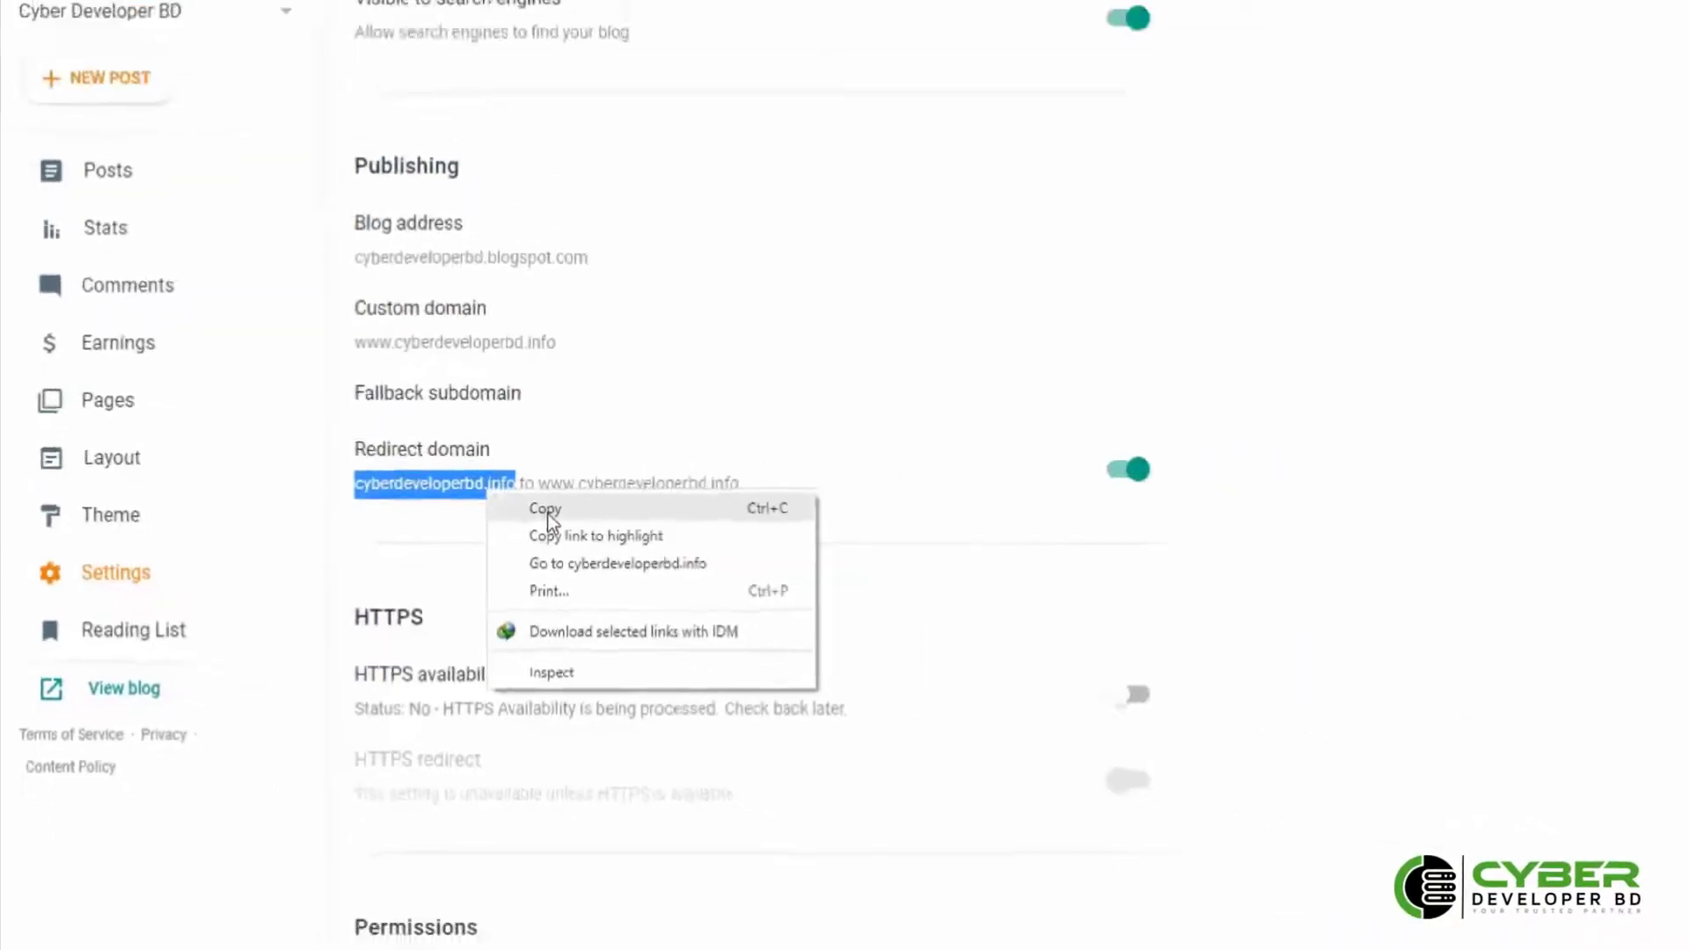
pyautogui.click(545, 507)
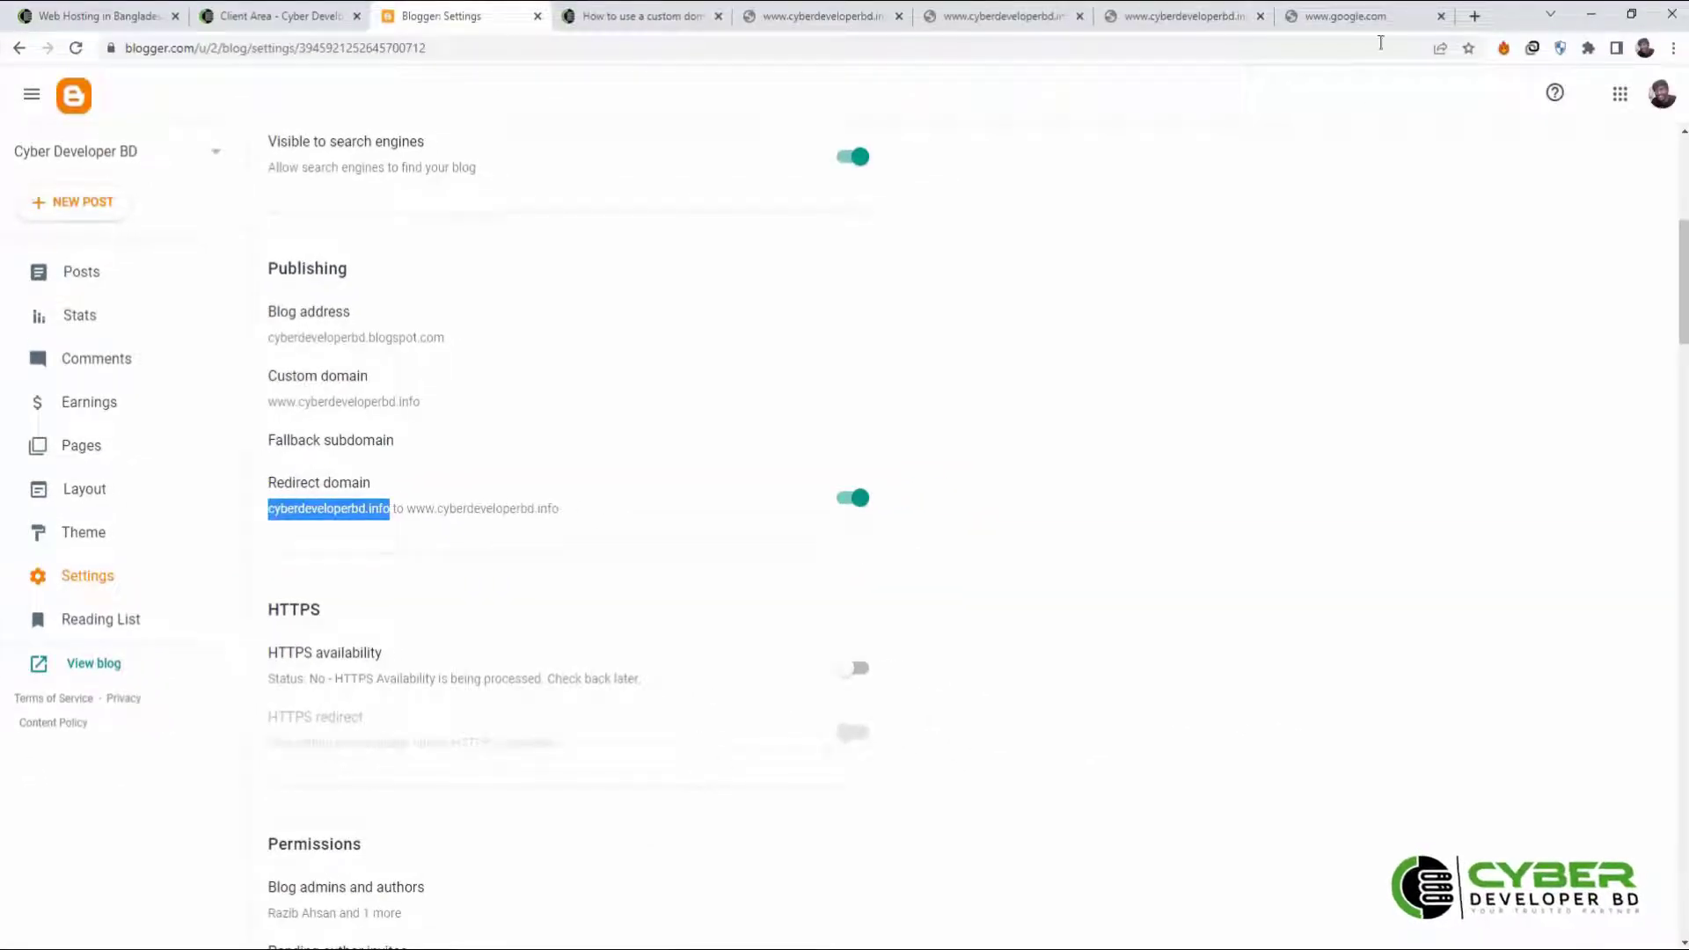
pyautogui.click(1474, 16)
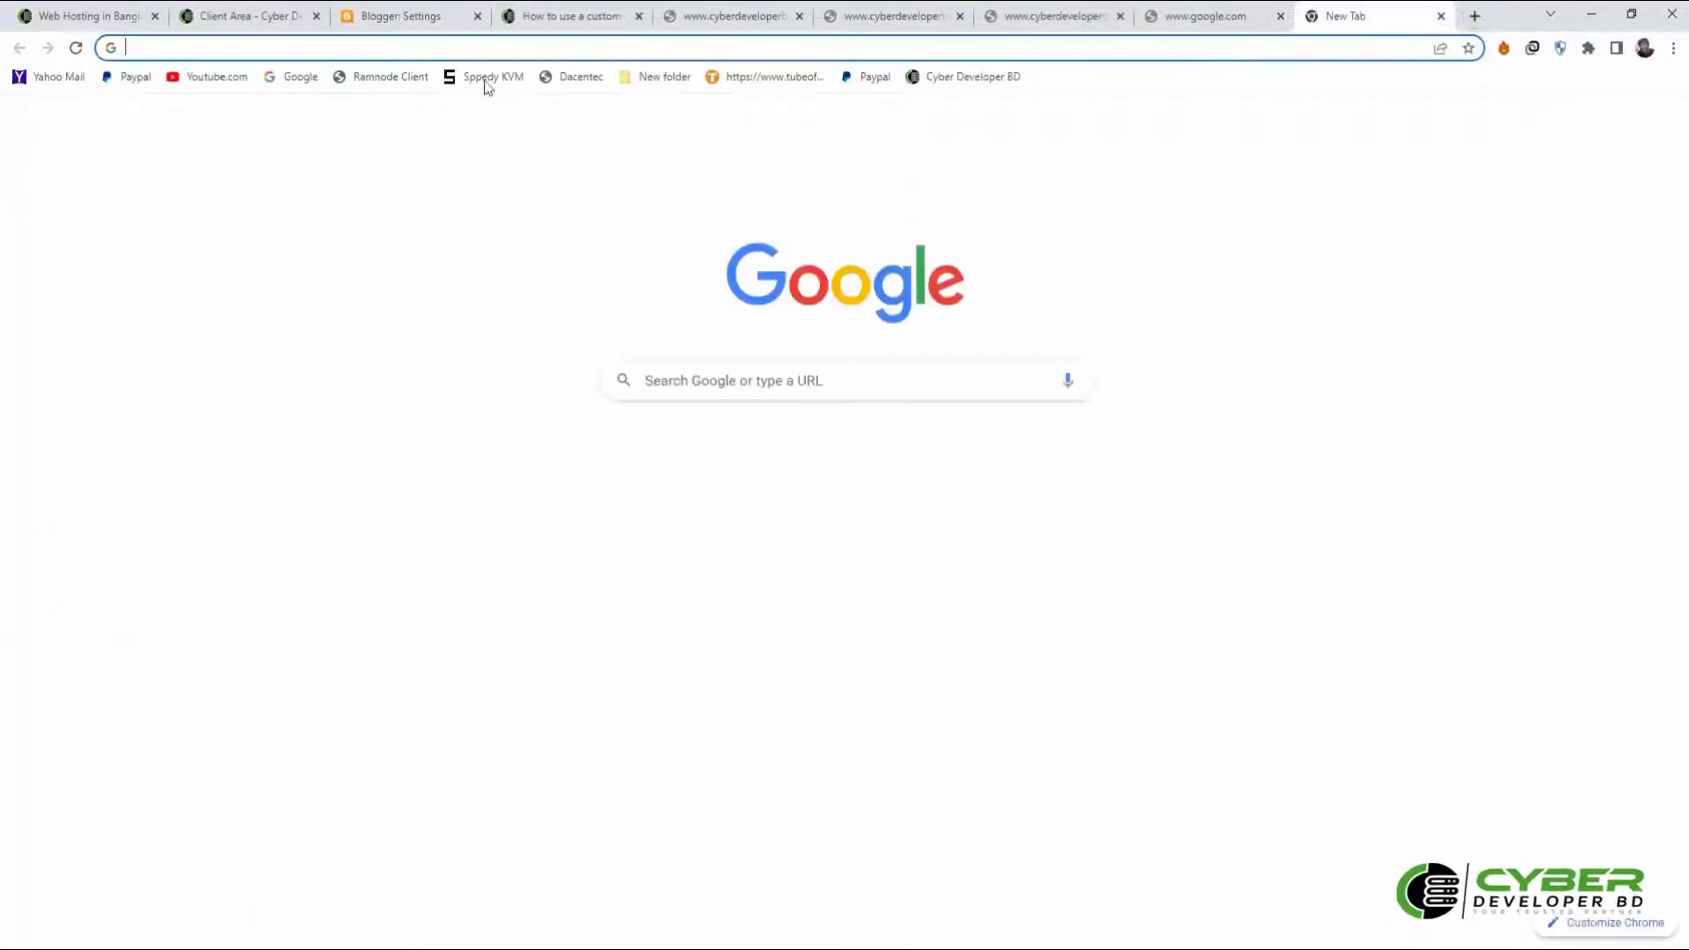
pyautogui.rightClick(364, 48)
pyautogui.click(556, 194)
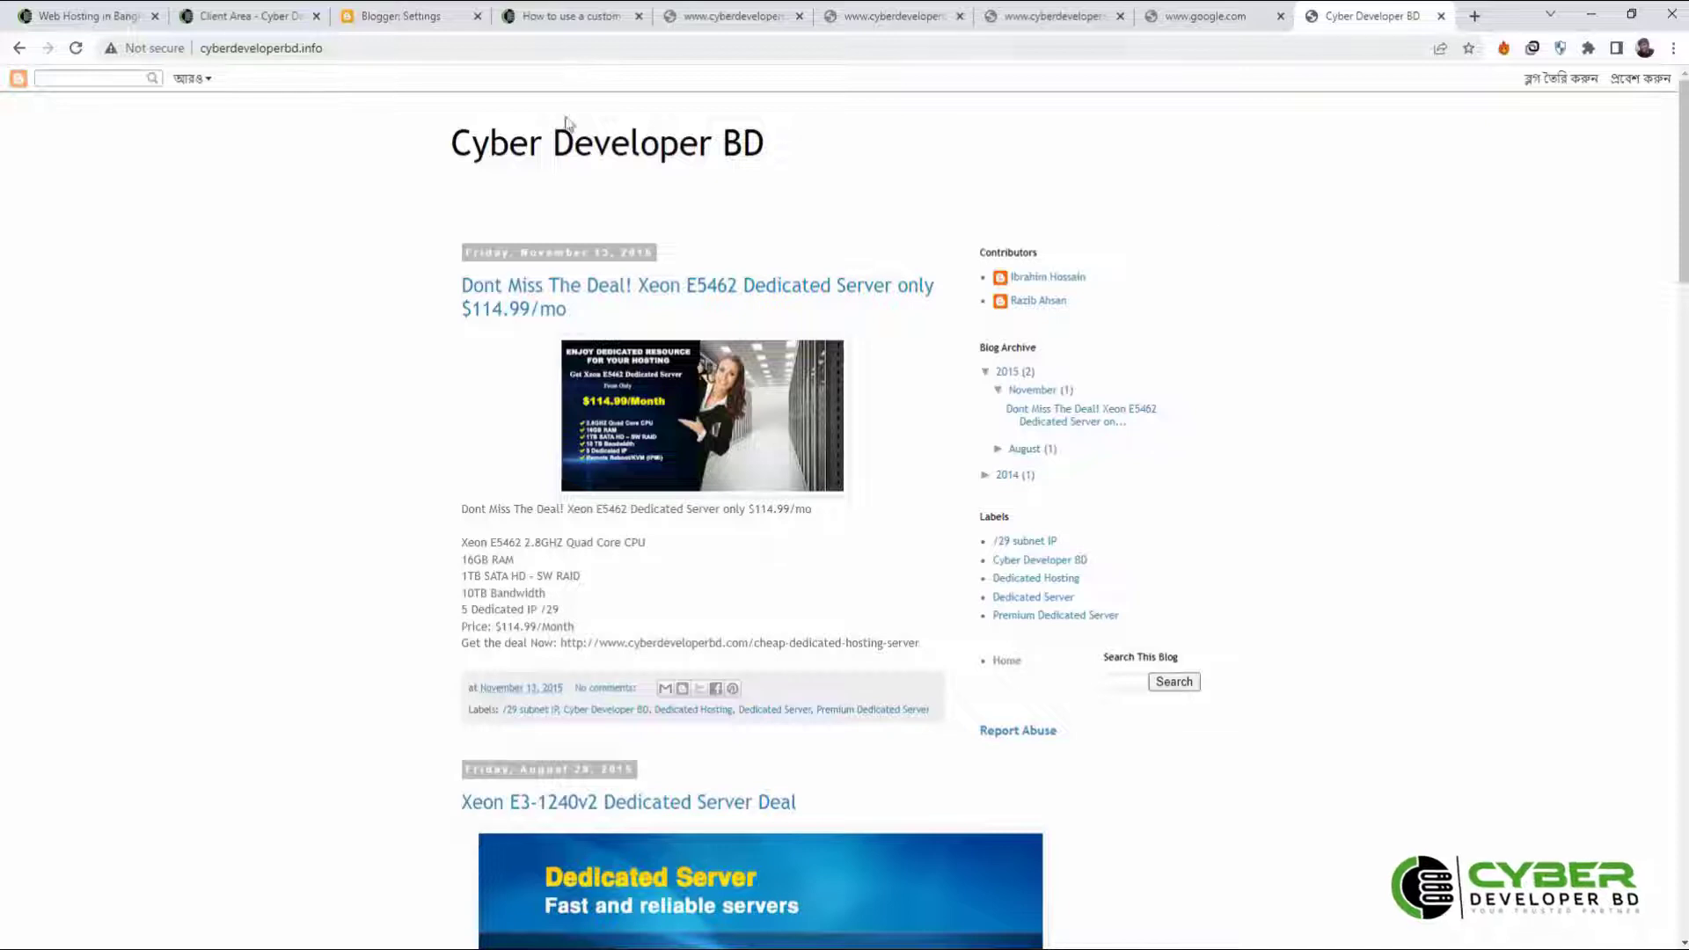
pyautogui.hotkey('ctrl', 't')
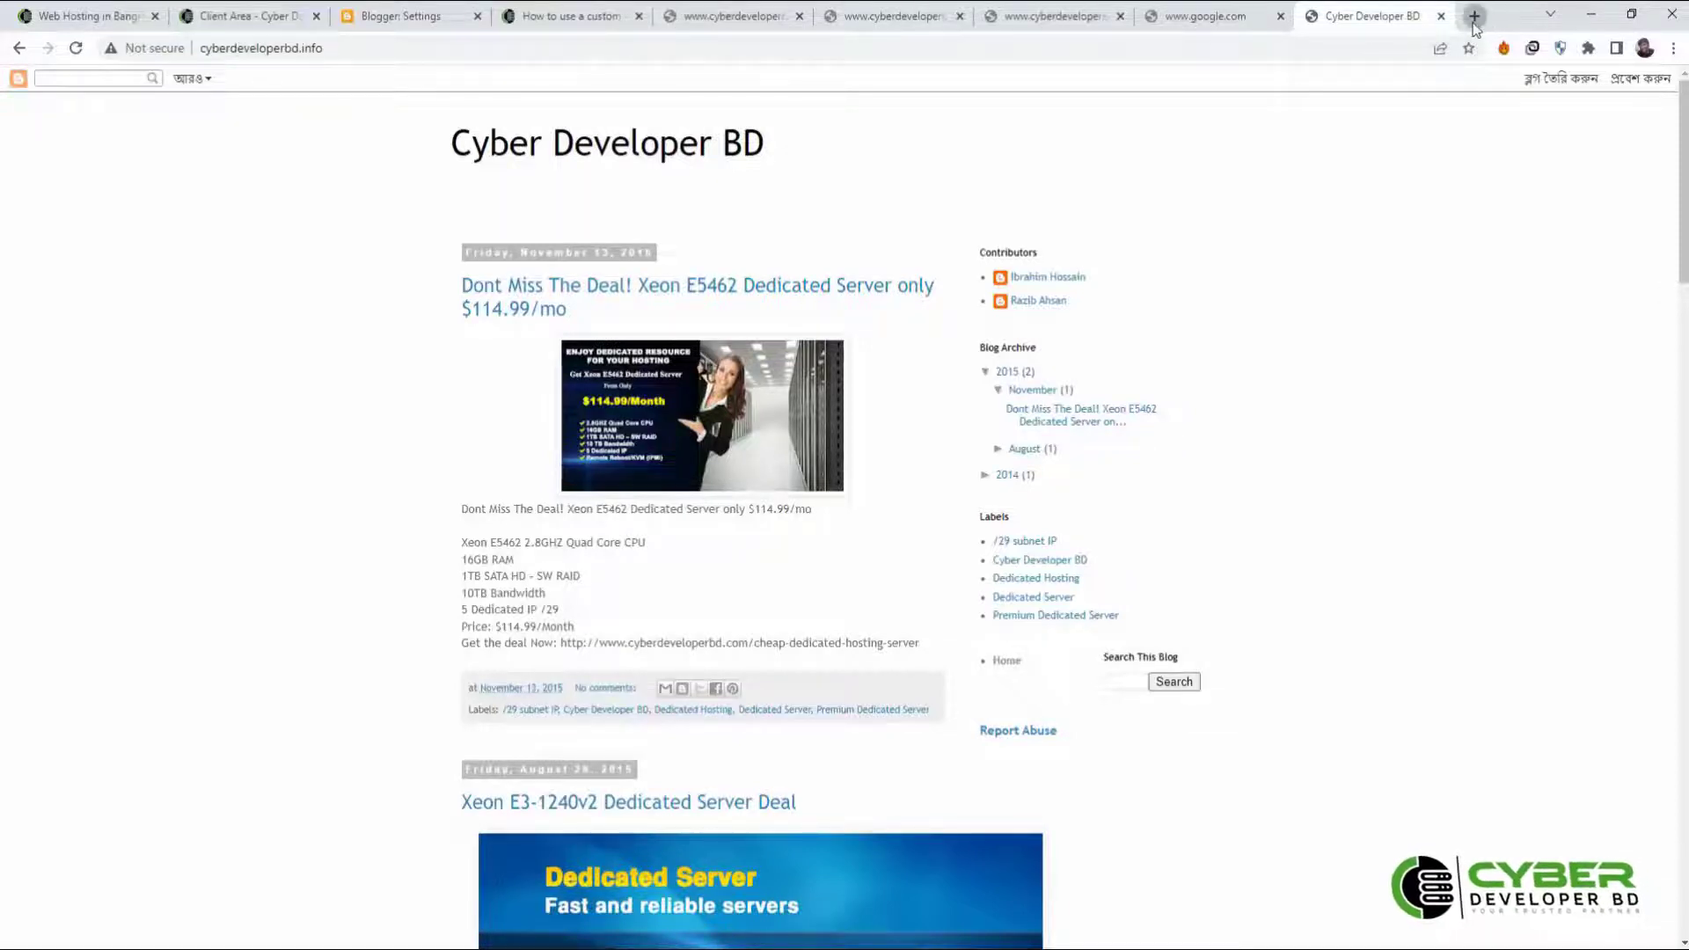
pyautogui.rightClick(441, 47)
pyautogui.click(509, 162)
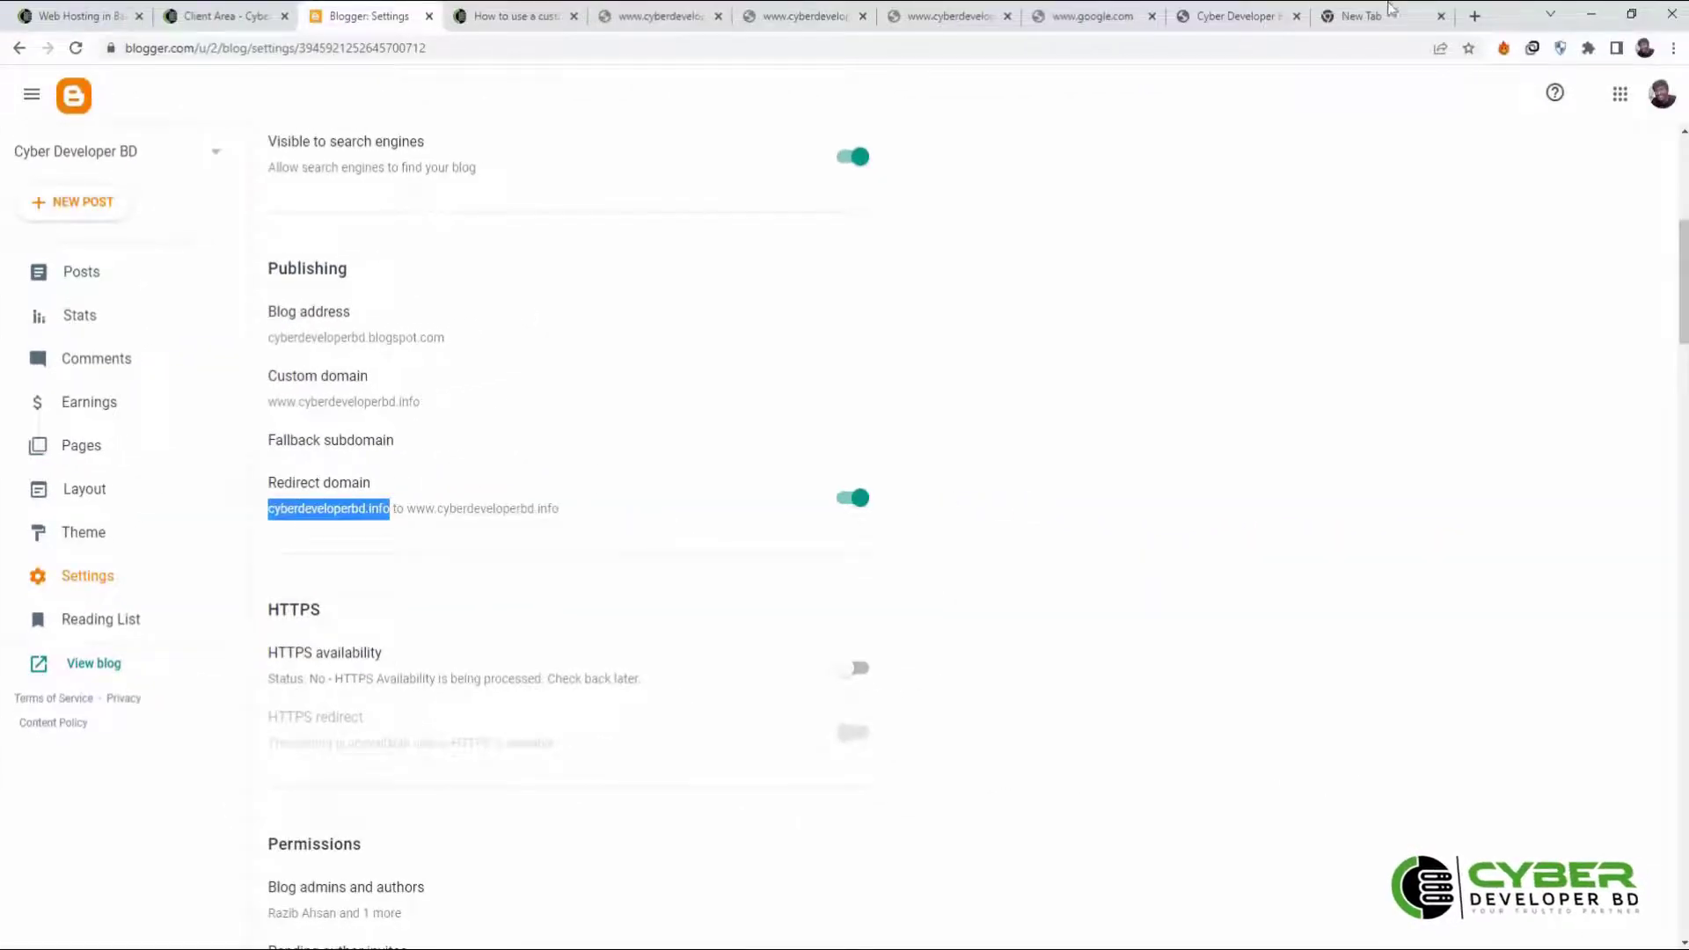
pyautogui.click(1365, 16)
pyautogui.hotkey('ctrl', 'v')
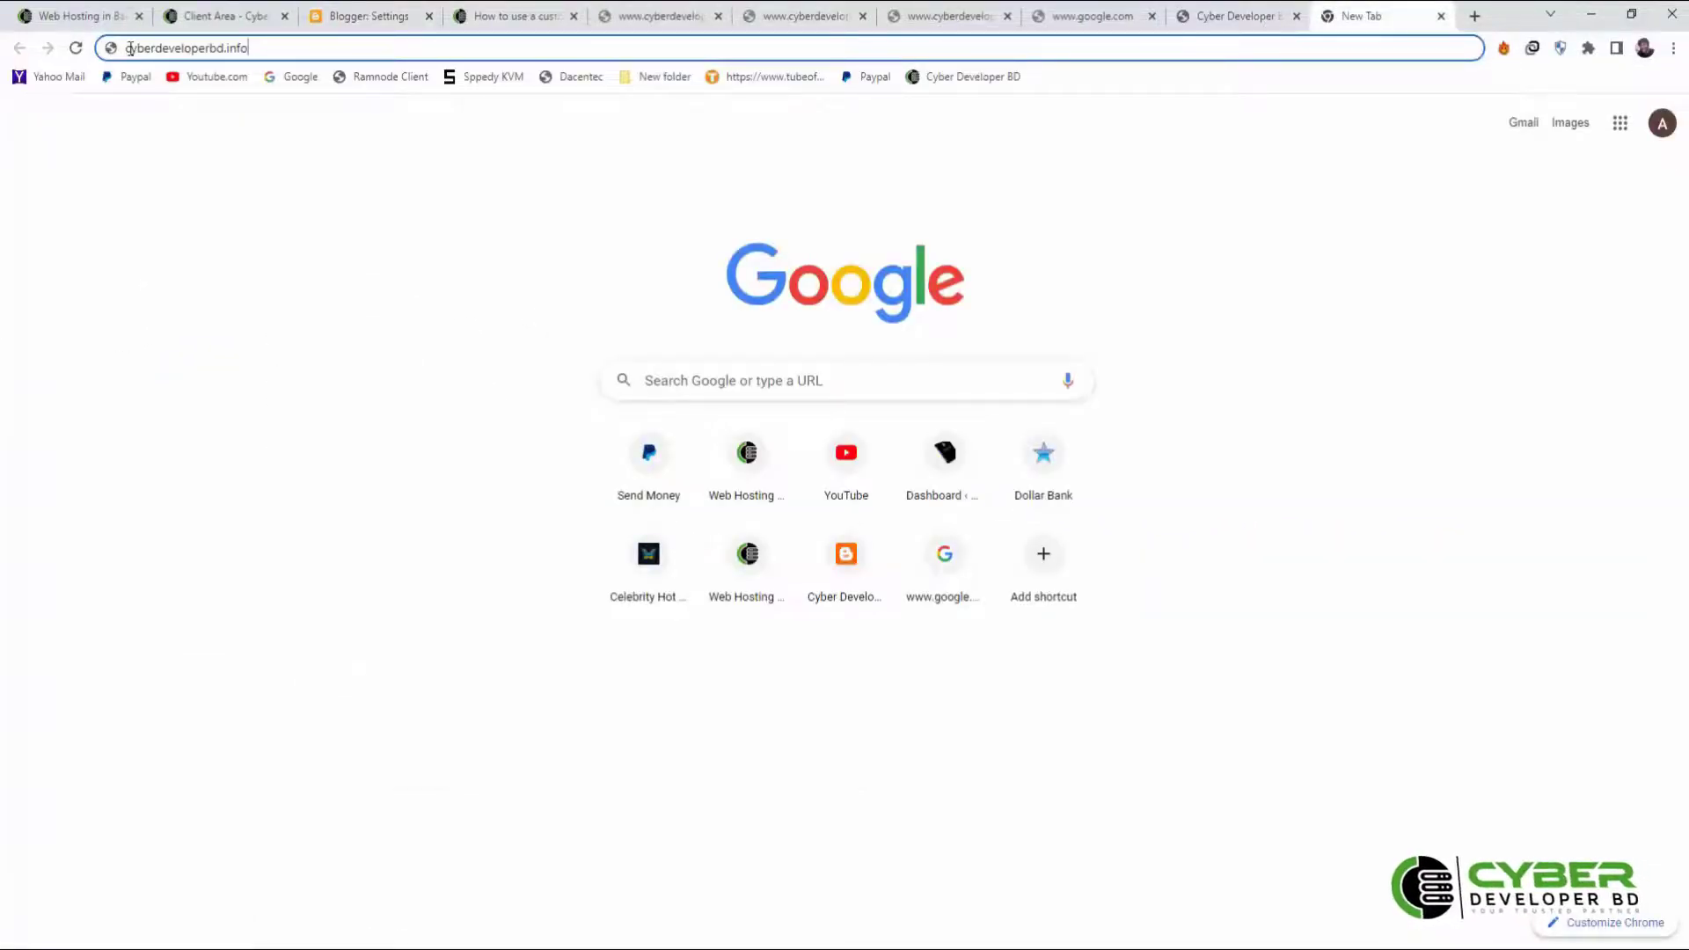
pyautogui.click(128, 49)
pyautogui.write('www')
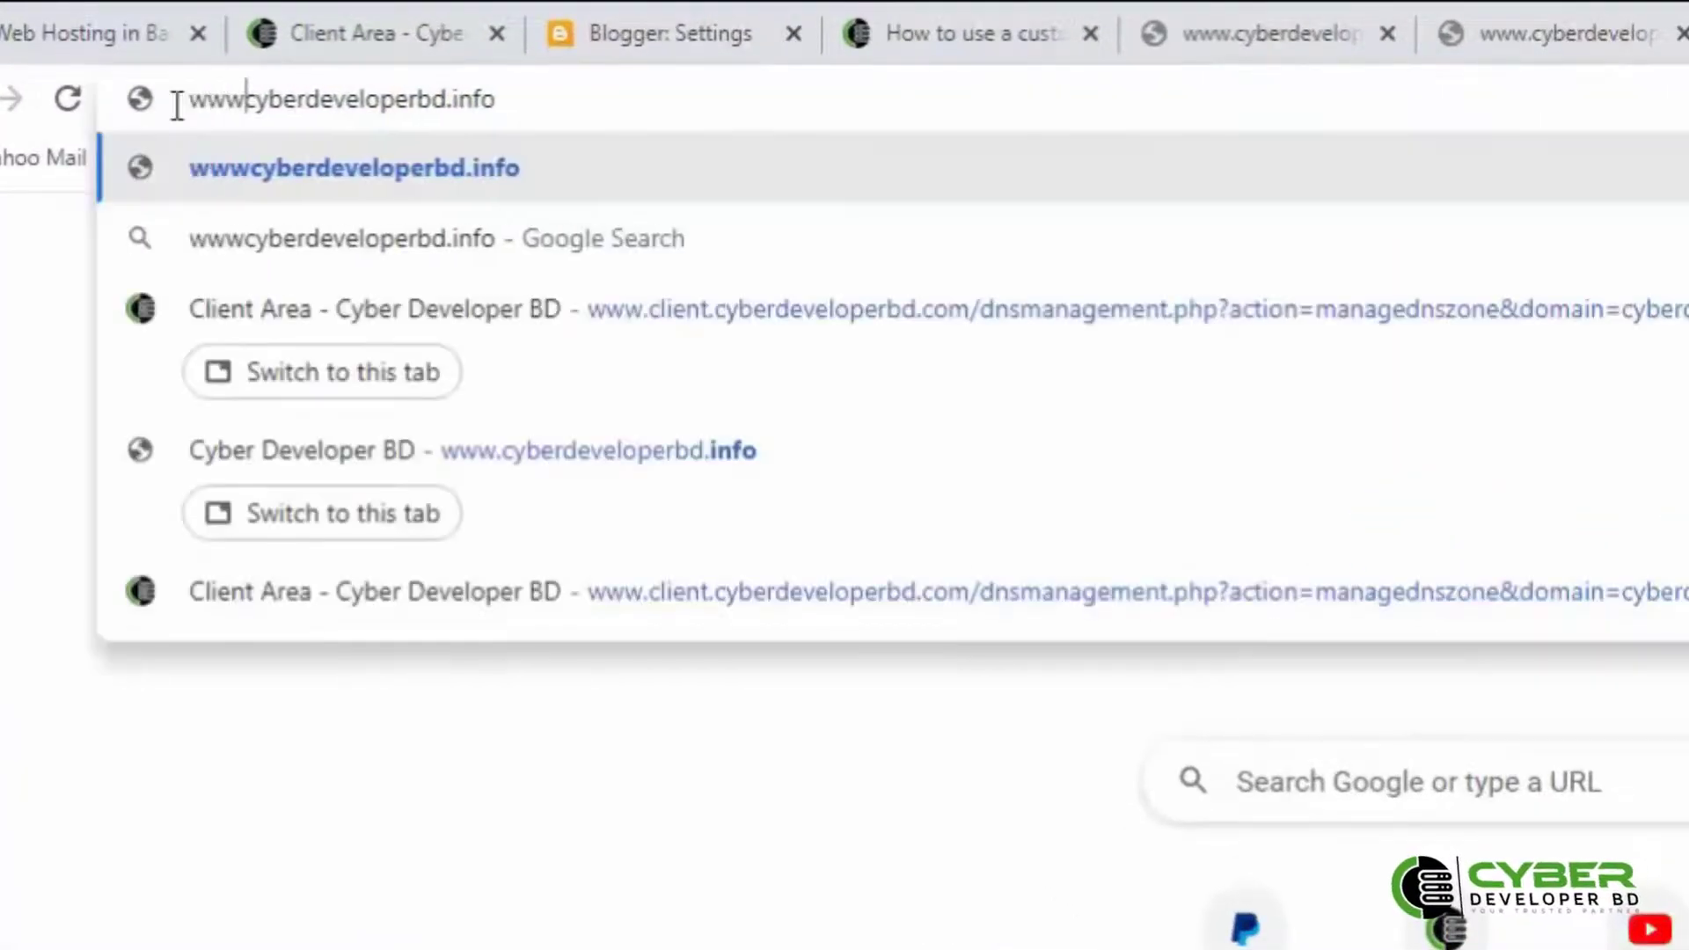
pyautogui.write('.')
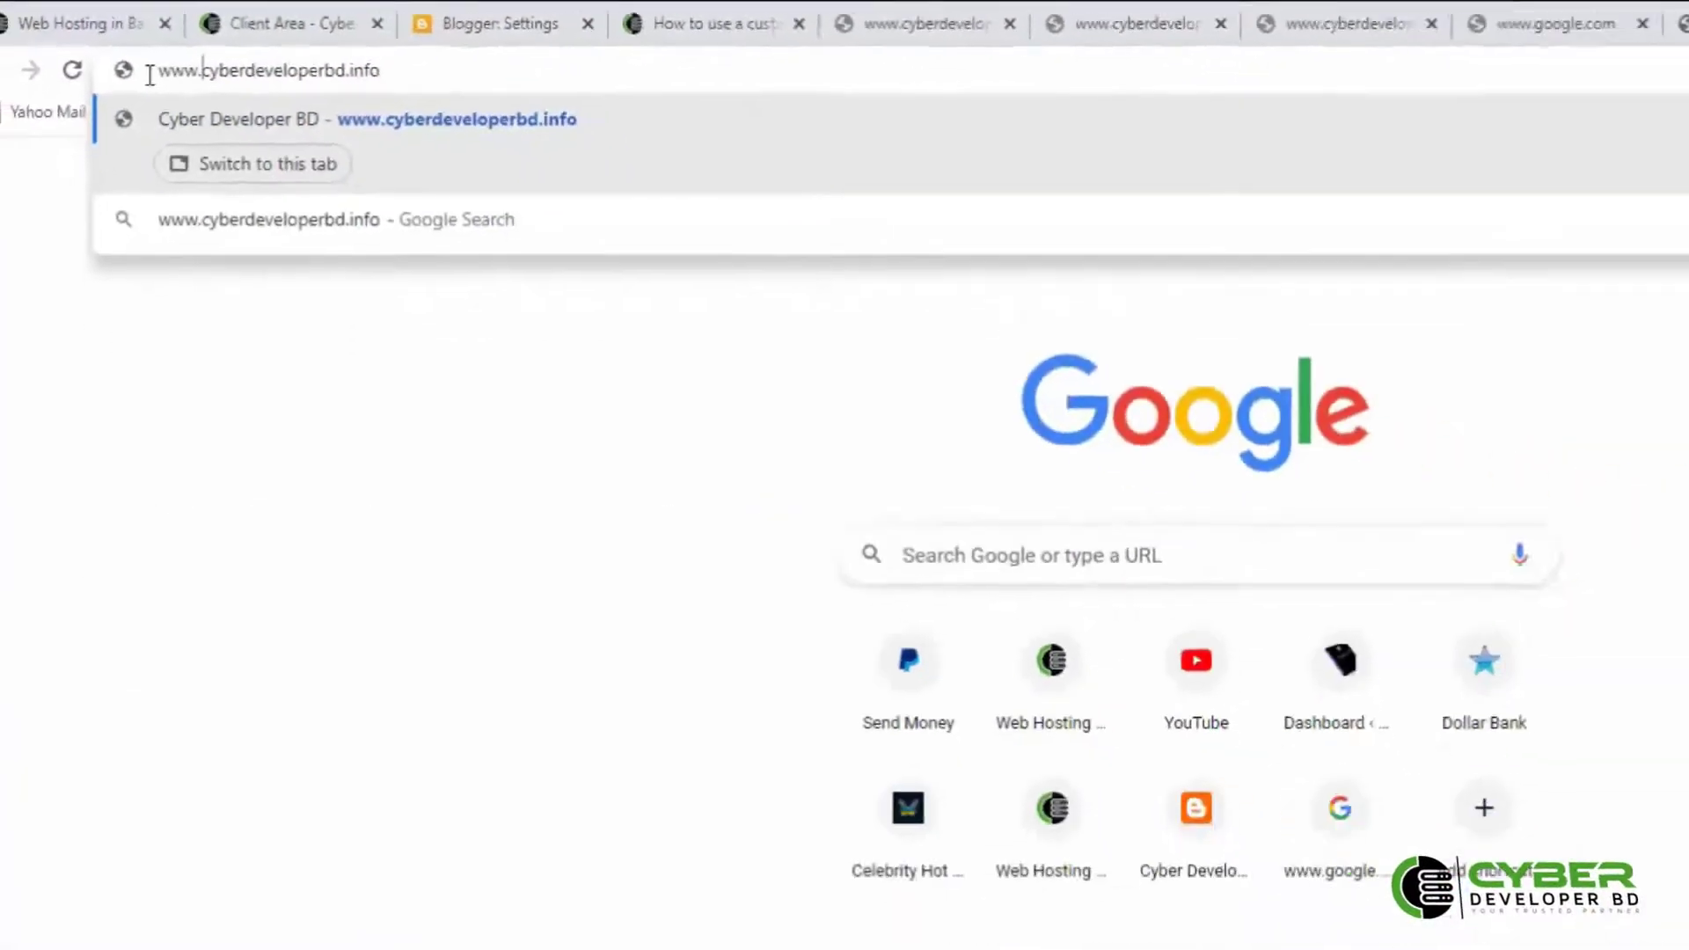
pyautogui.press('Return')
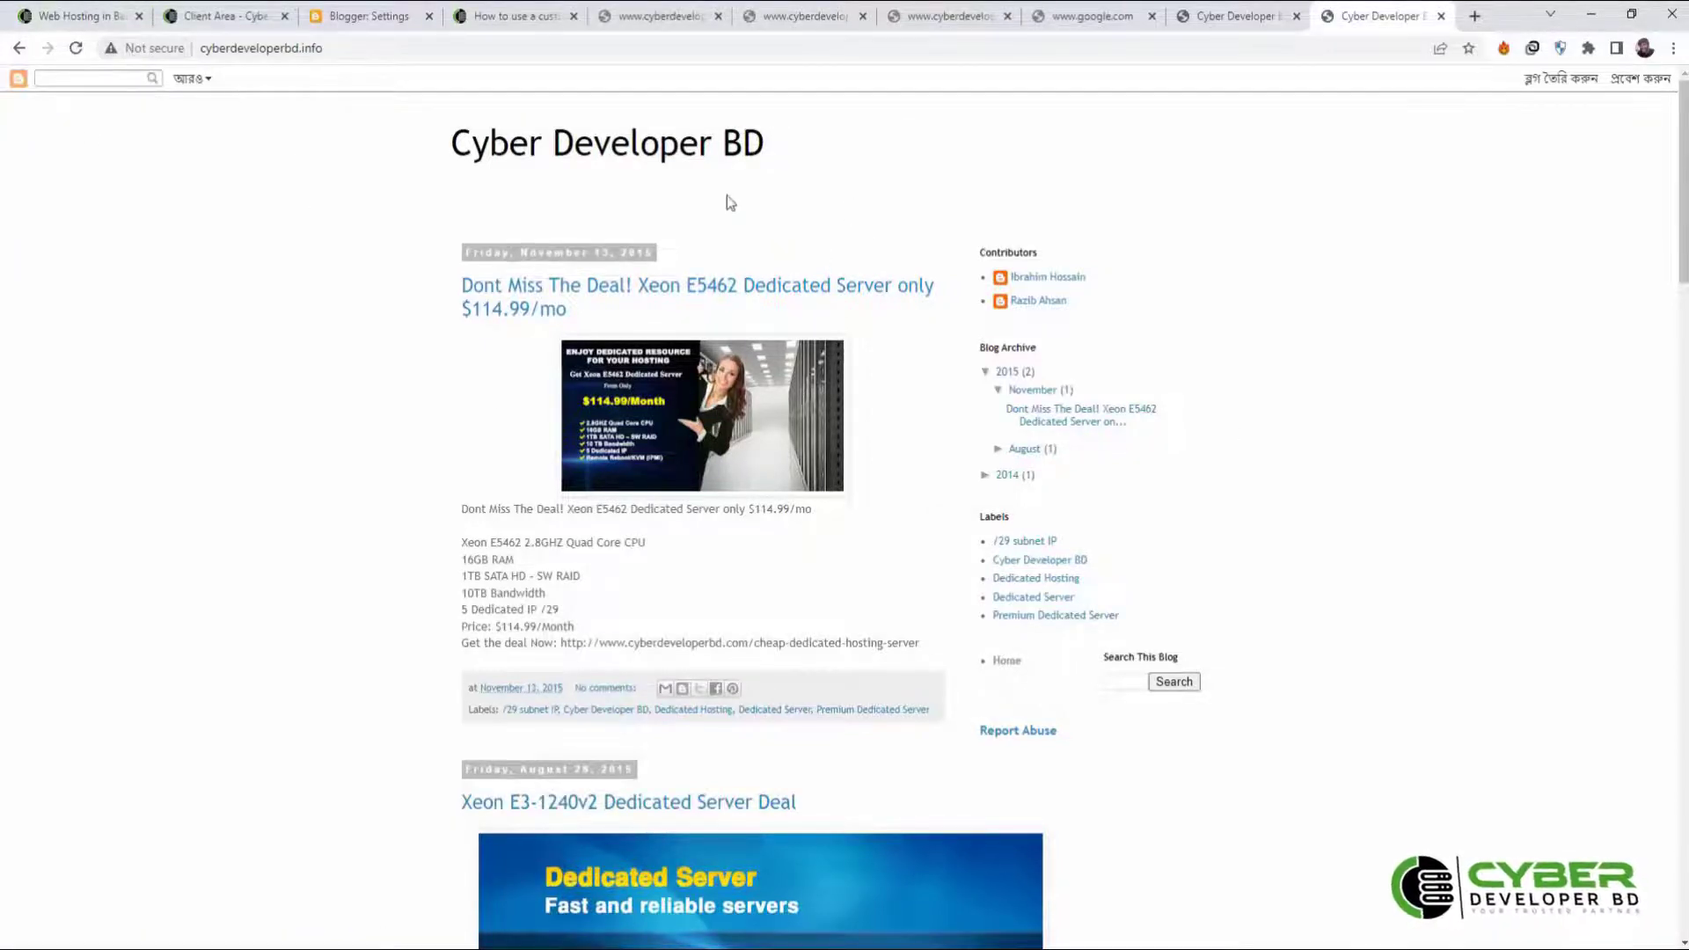
# Turn on HTTPS availability in the Blogger settings and reload the blog page to check its connection.
pyautogui.click(362, 17)
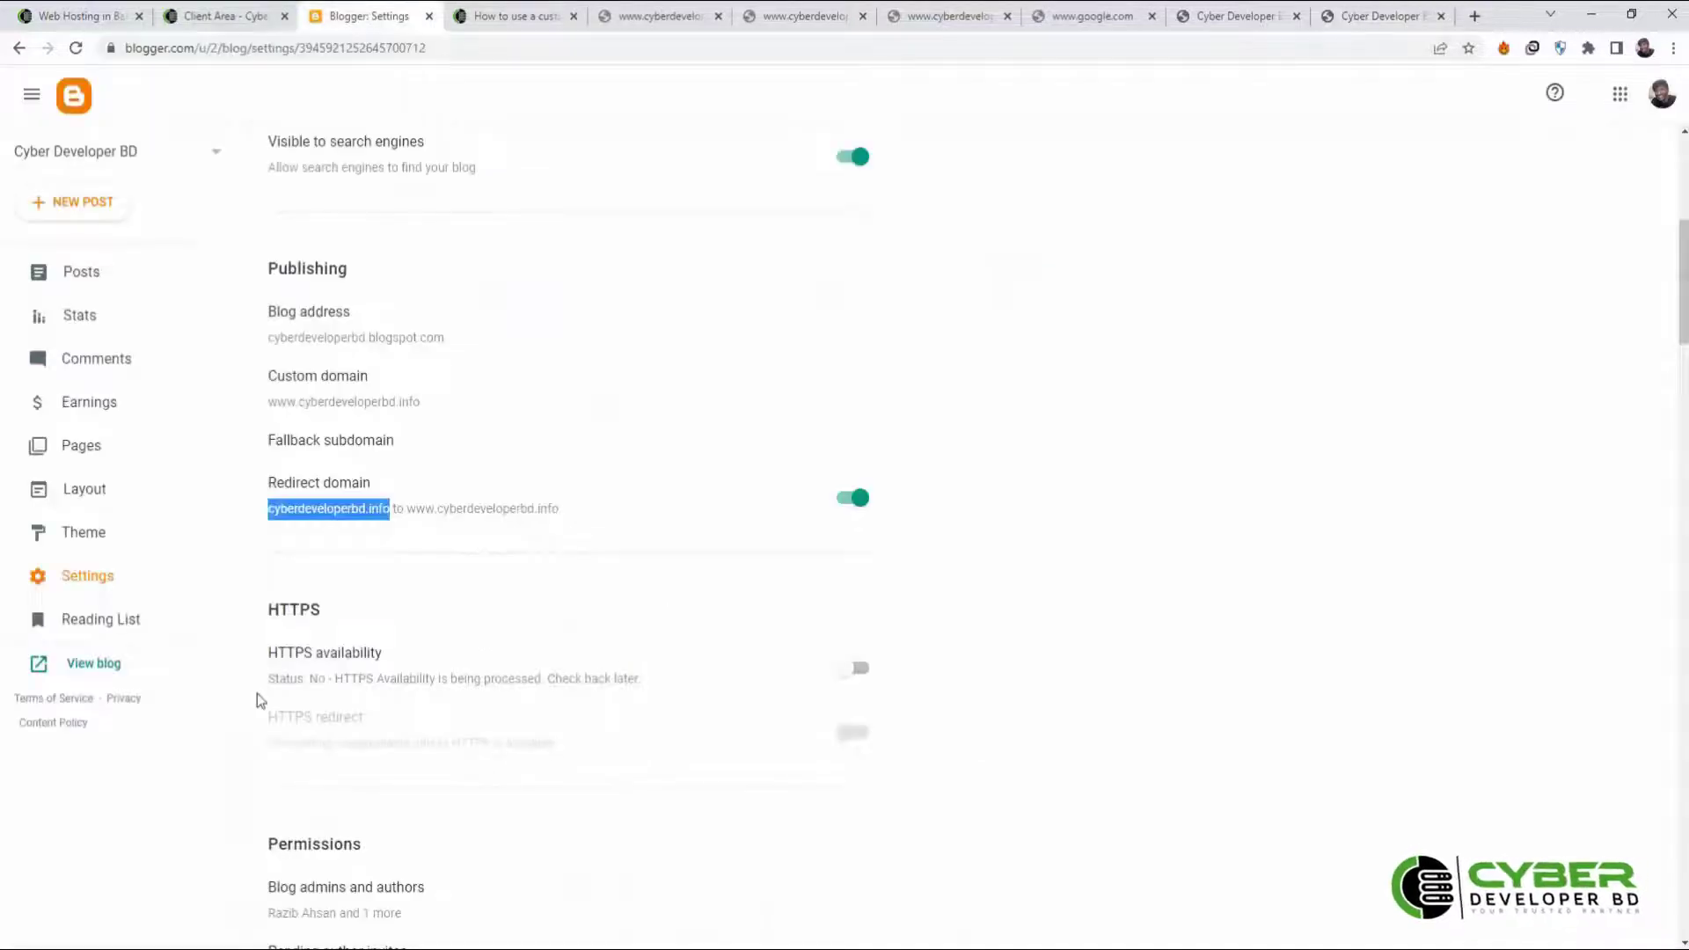
pyautogui.click(859, 672)
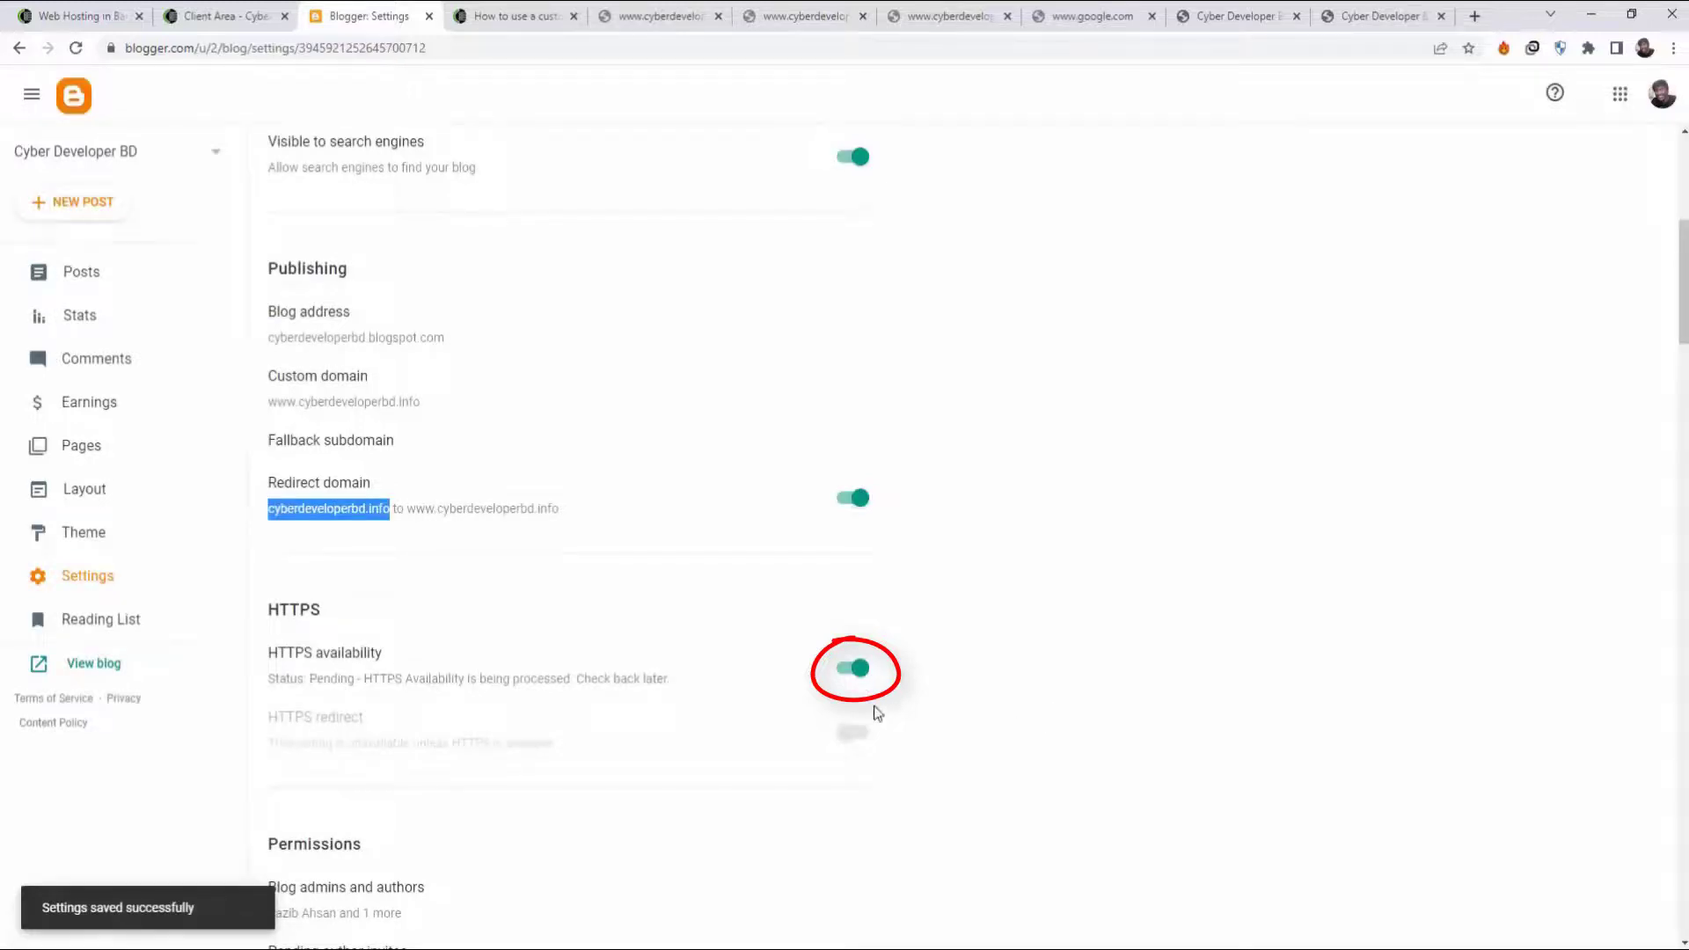
pyautogui.click(1391, 20)
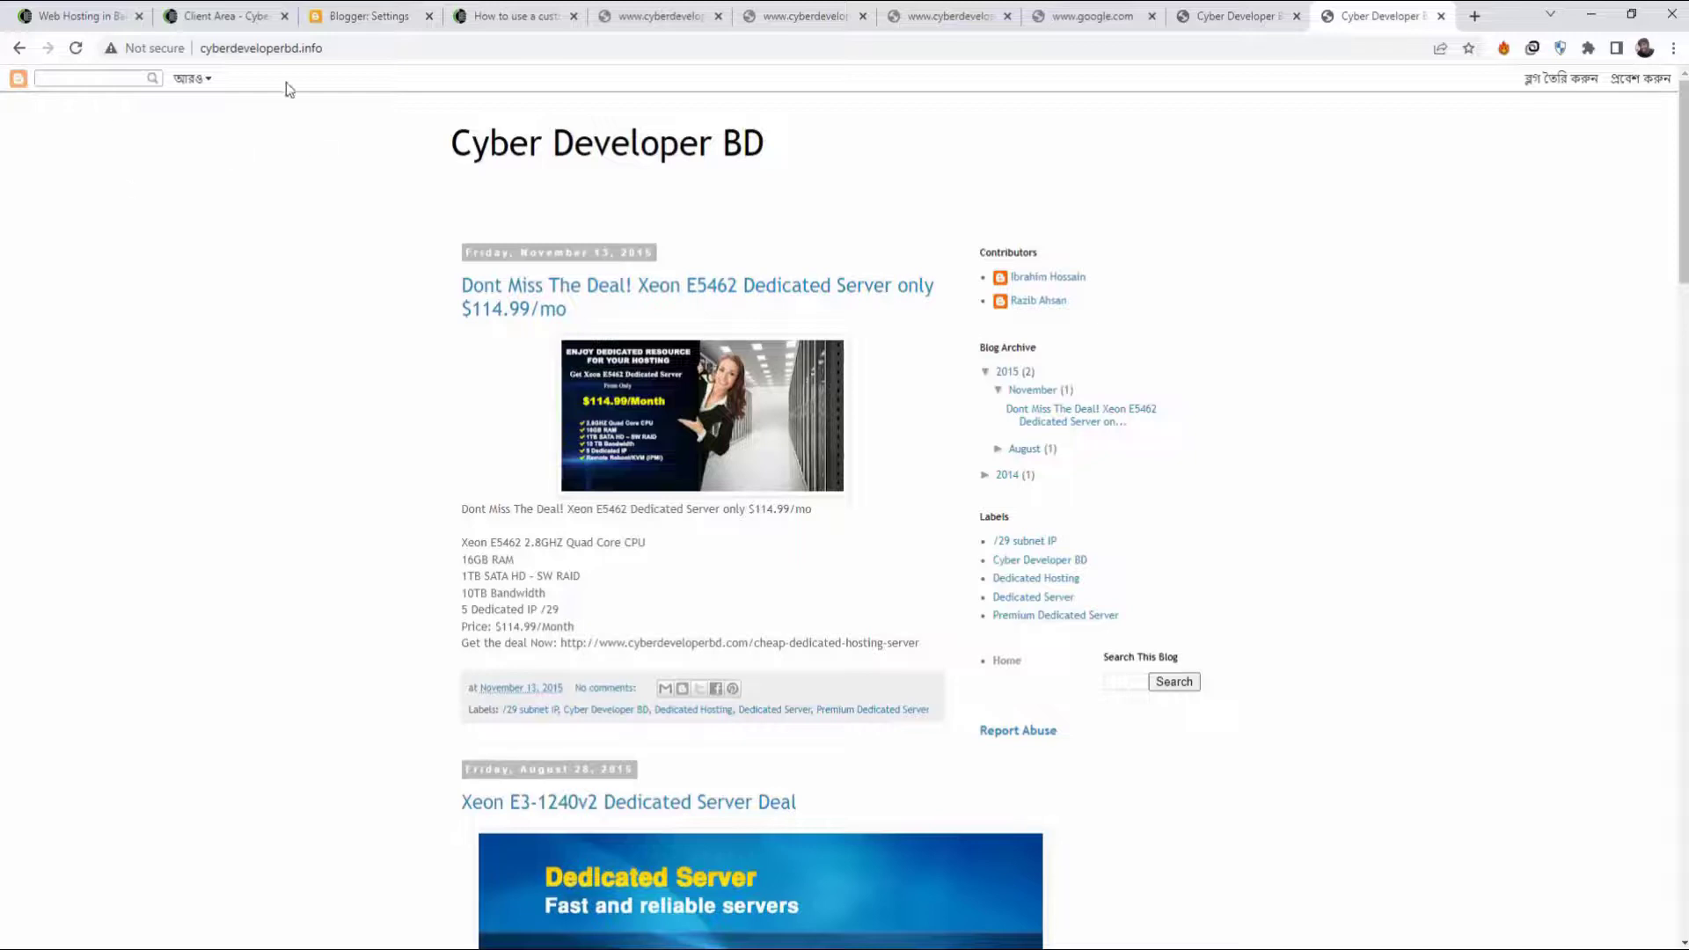
pyautogui.click(76, 49)
pyautogui.click(77, 49)
# Check the HTTPS availability status in the Blogger settings and return to the blog page to inspect its connection security.
pyautogui.click(368, 16)
pyautogui.scroll(-2, 402, 486)
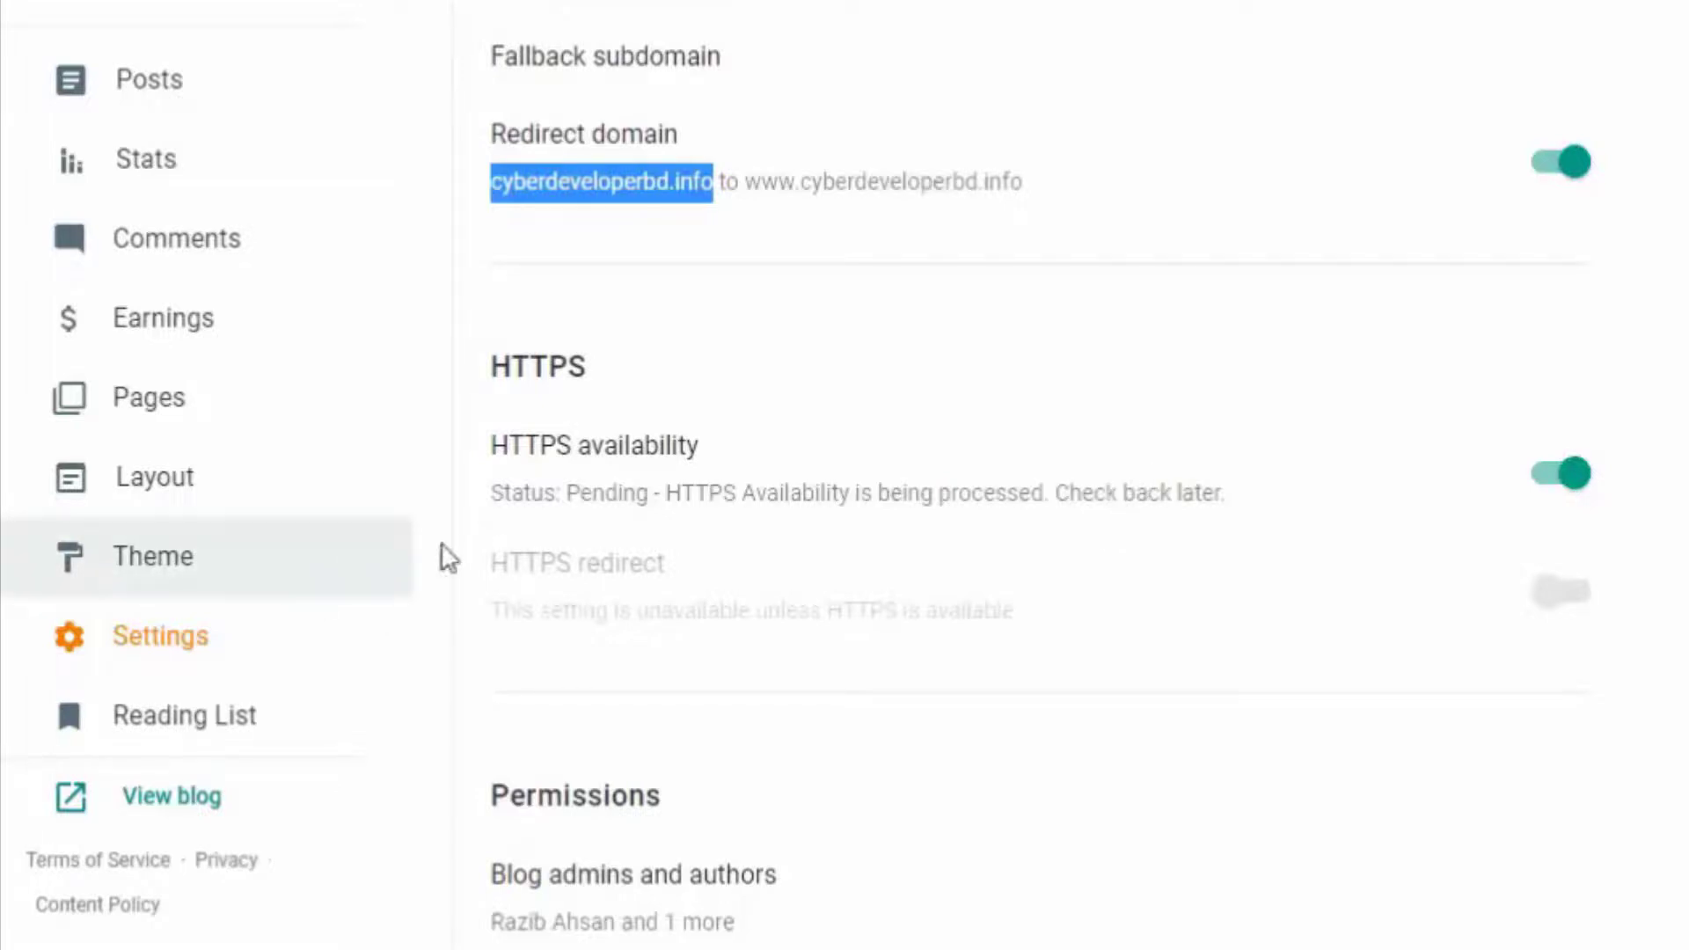
pyautogui.moveTo(572, 499); pyautogui.dragTo(655, 503)
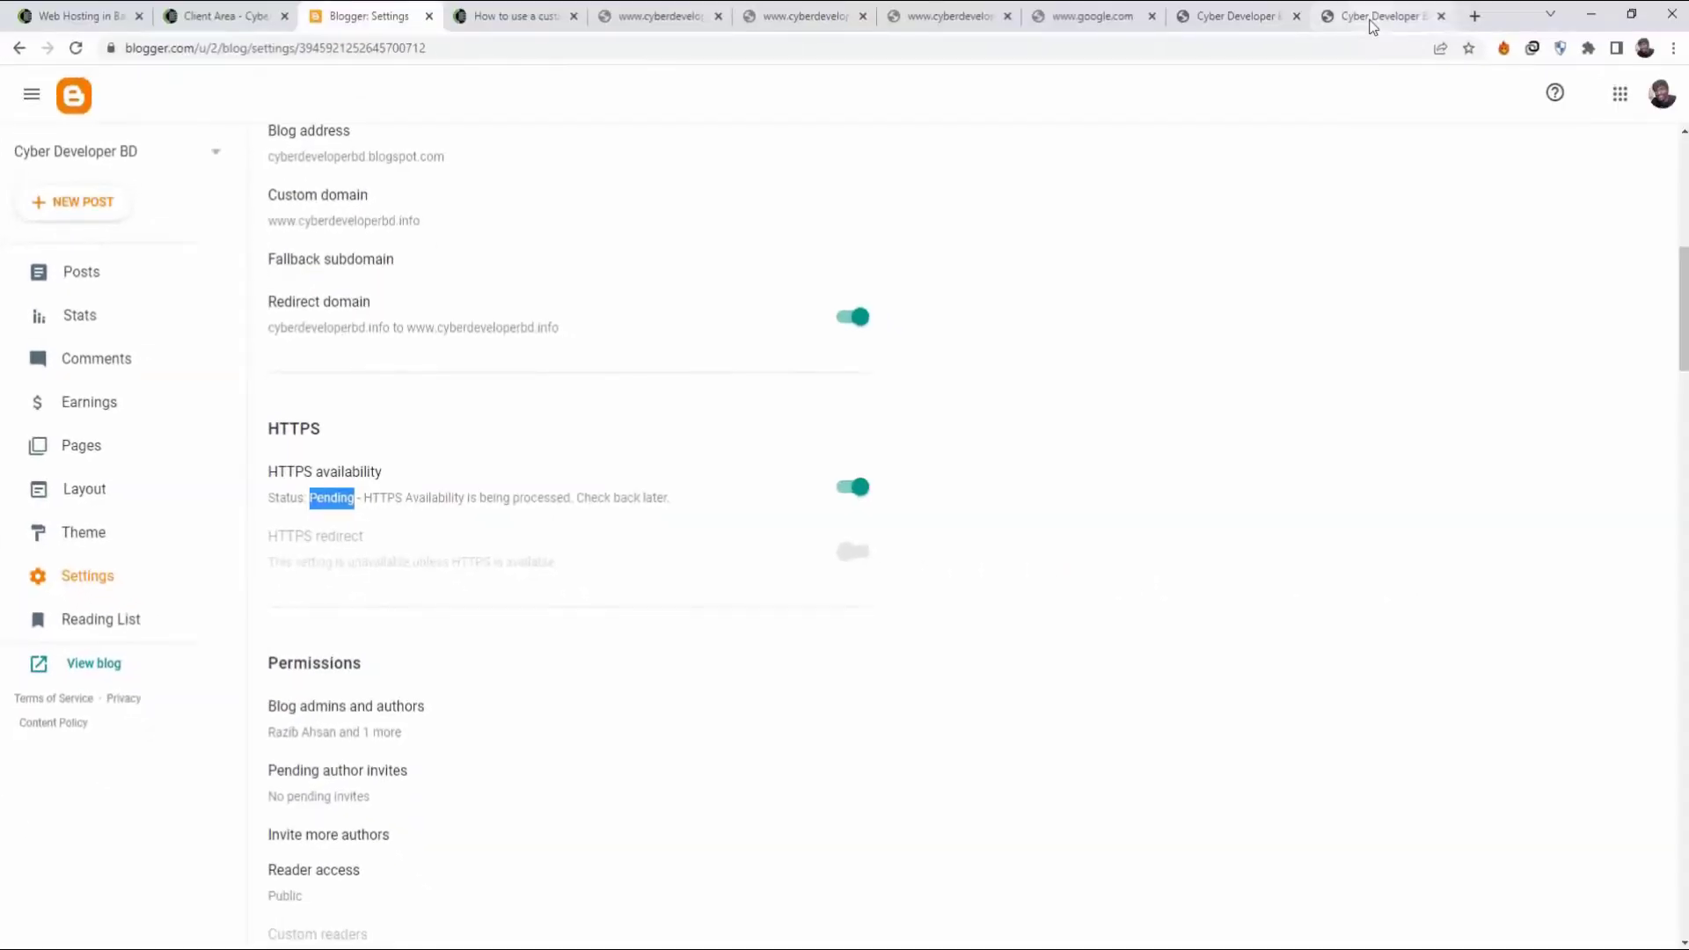
pyautogui.click(1369, 27)
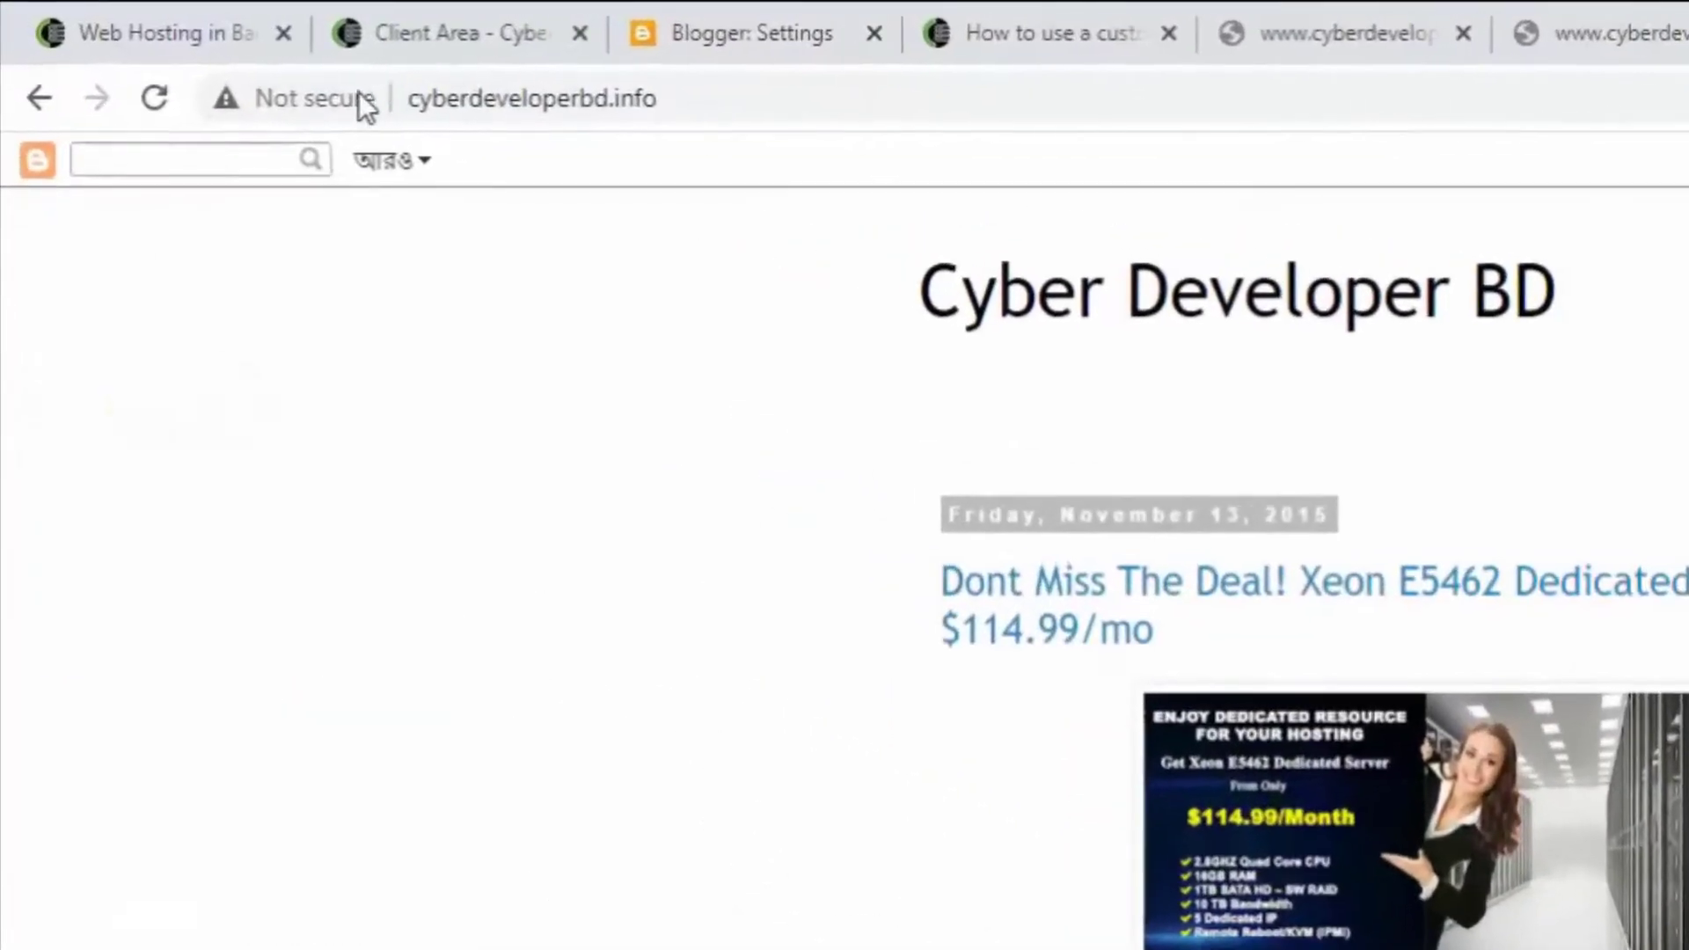